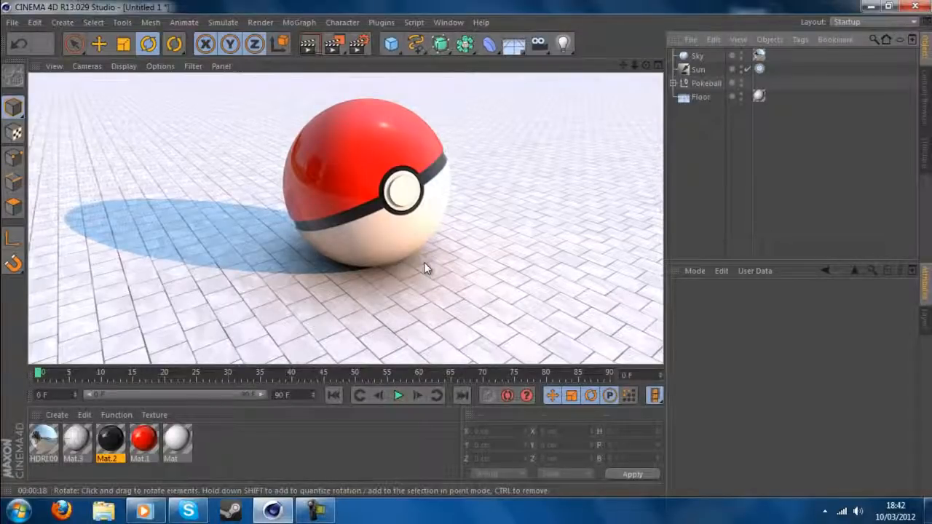
Create a new empty project
{"action": "left_click", "coordinate": [492, 142]}
{"action": "left_click", "coordinate": [12, 22]}
{"action": "left_click", "coordinate": [15, 33]}
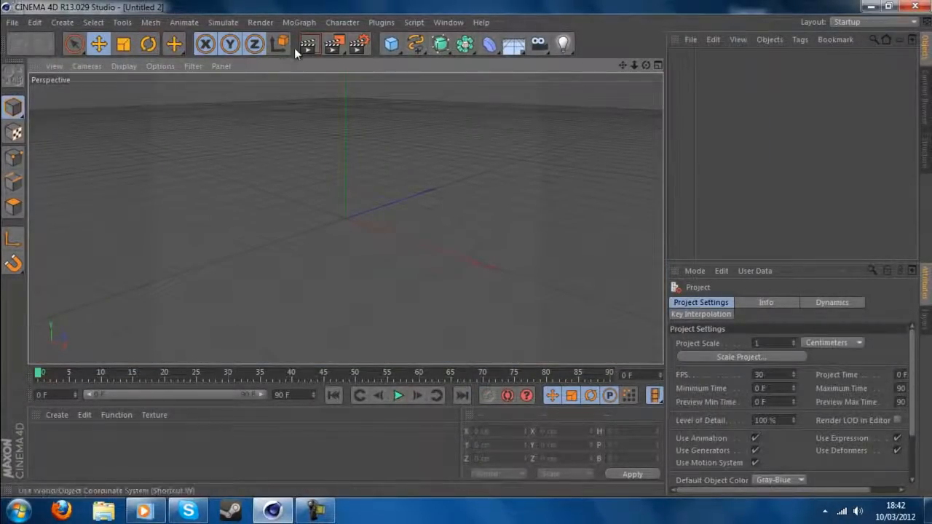
Set the render output width to 1280 pixels and enter a new output height
{"action": "left_click", "coordinate": [357, 44]}
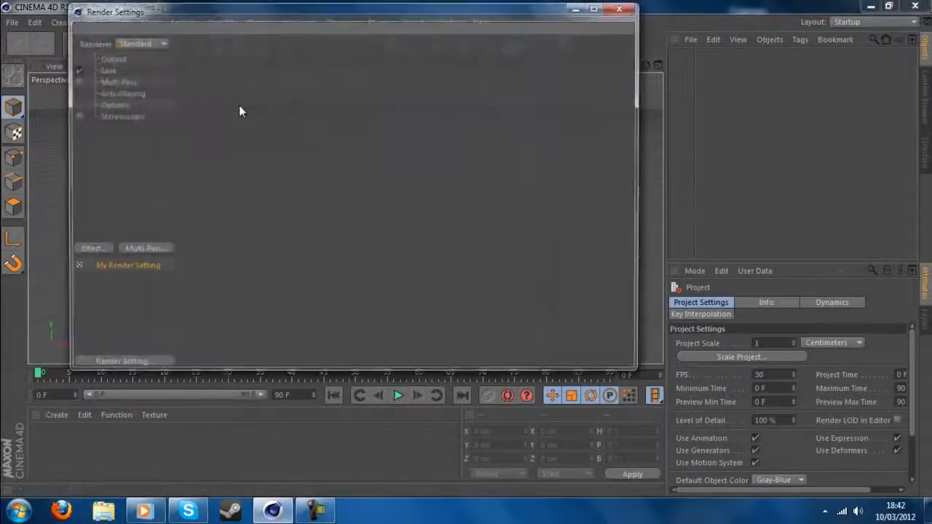
{"action": "left_click", "coordinate": [113, 58]}
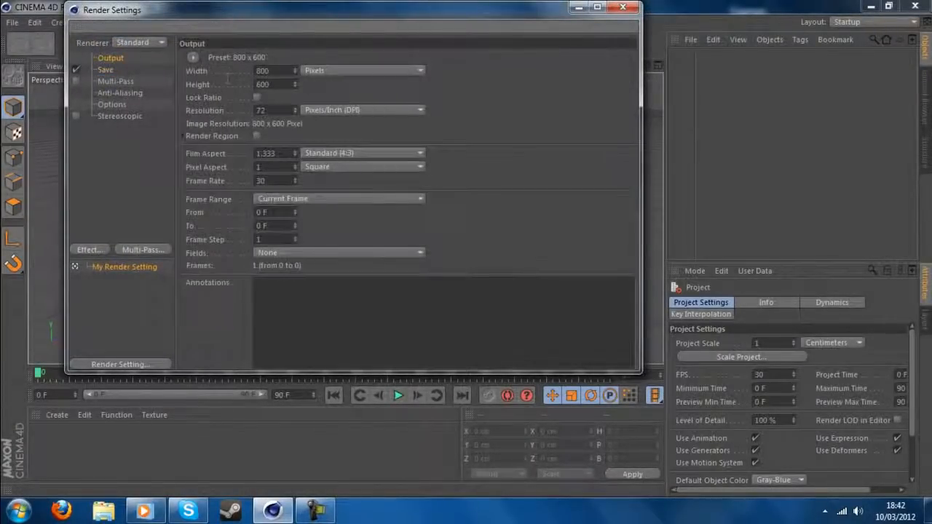
{"action": "type", "text": "1280"}
{"action": "key", "text": "Tab"}
{"action": "type", "text": "7"}
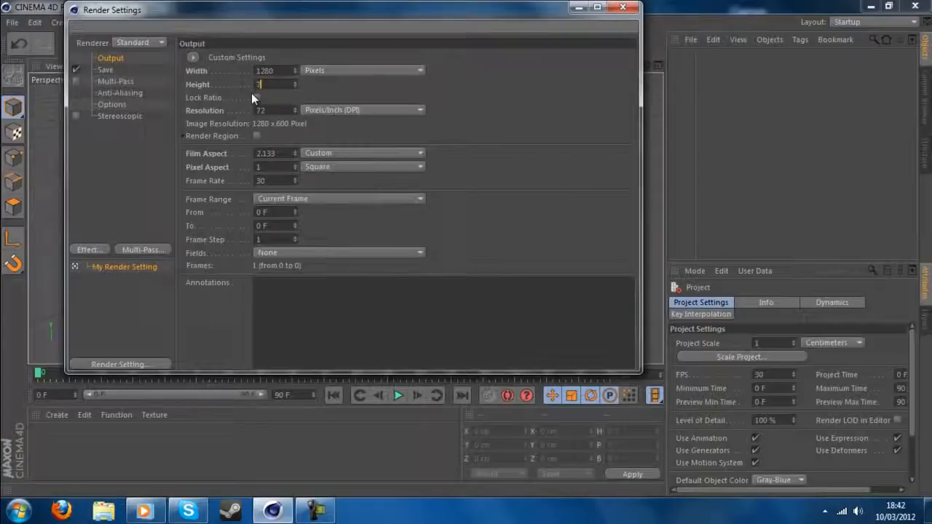
{"action": "left_click", "coordinate": [622, 7]}
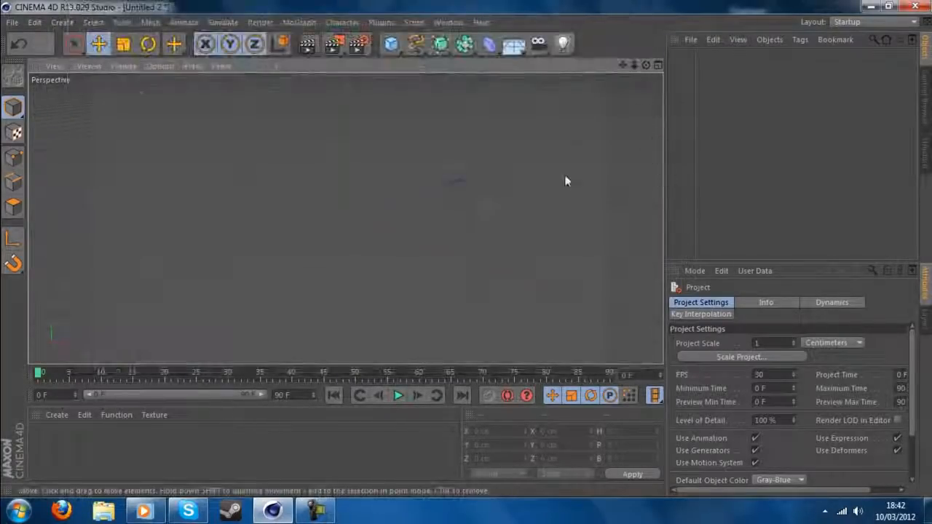
Add a sphere primitive and set its type to Hemisphere
{"action": "left_click_drag", "start_coordinate": [391, 43], "coordinate": [645, 96]}
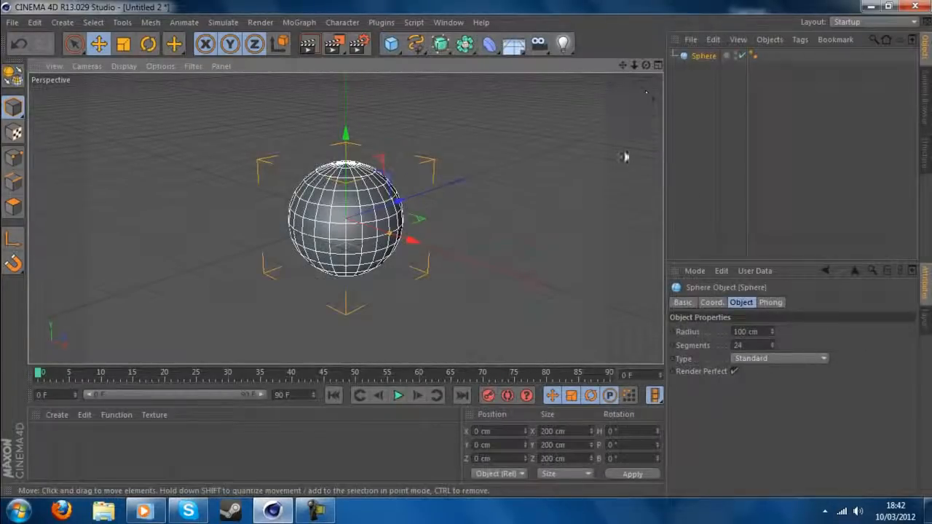
{"action": "scroll", "coordinate": [471, 255], "scroll_direction": "up", "scroll_amount": 3}
{"action": "scroll", "coordinate": [471, 255], "scroll_direction": "up", "scroll_amount": 2}
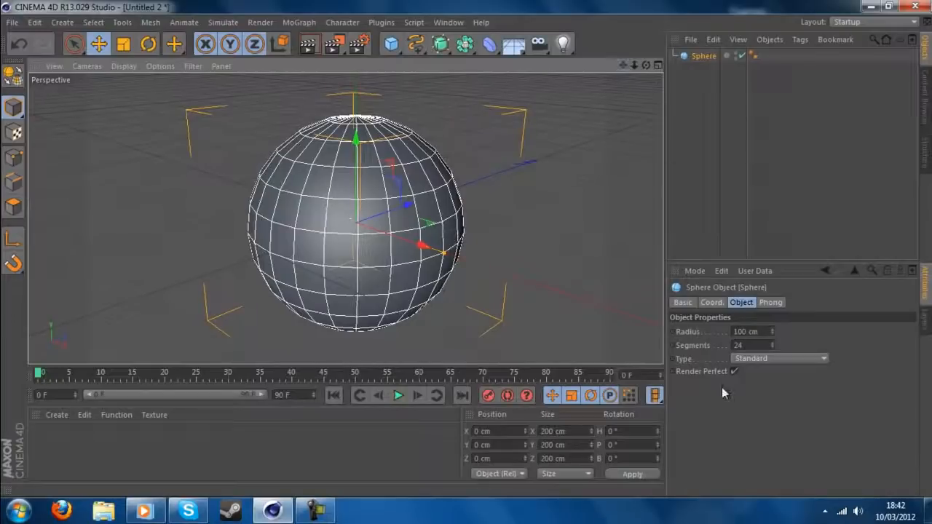
{"action": "left_click", "coordinate": [791, 359]}
{"action": "left_click", "coordinate": [794, 428]}
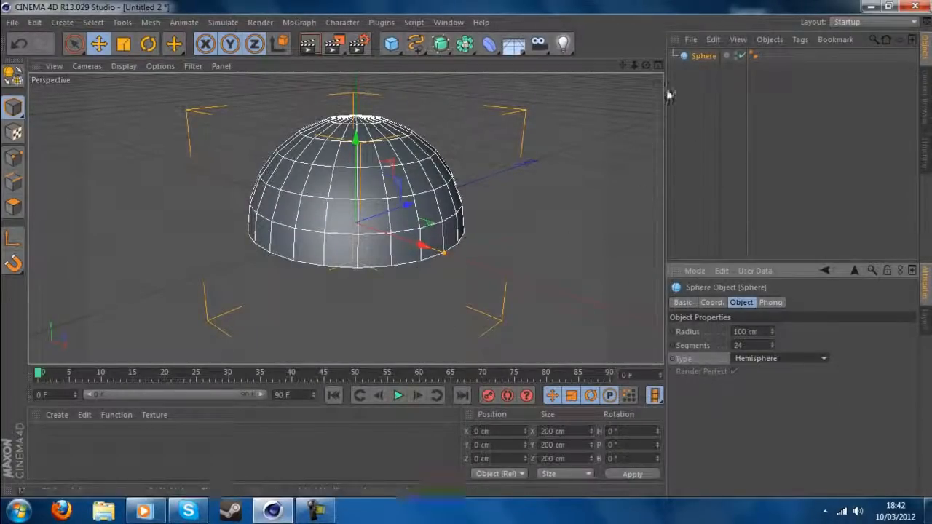
Set the hemisphere's segments to 96
{"action": "left_click_drag", "start_coordinate": [646, 64], "coordinate": [468, 253]}
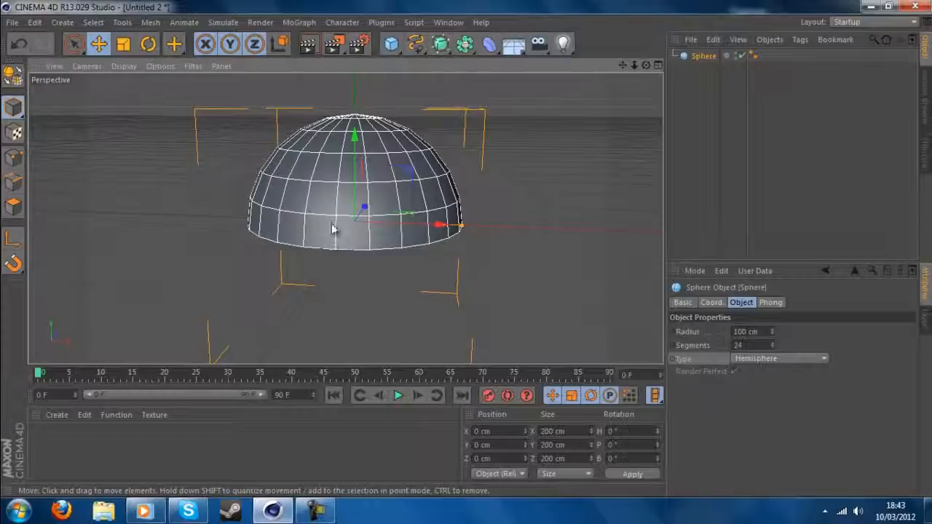
{"action": "left_click", "coordinate": [749, 346]}
{"action": "type", "text": "9"}
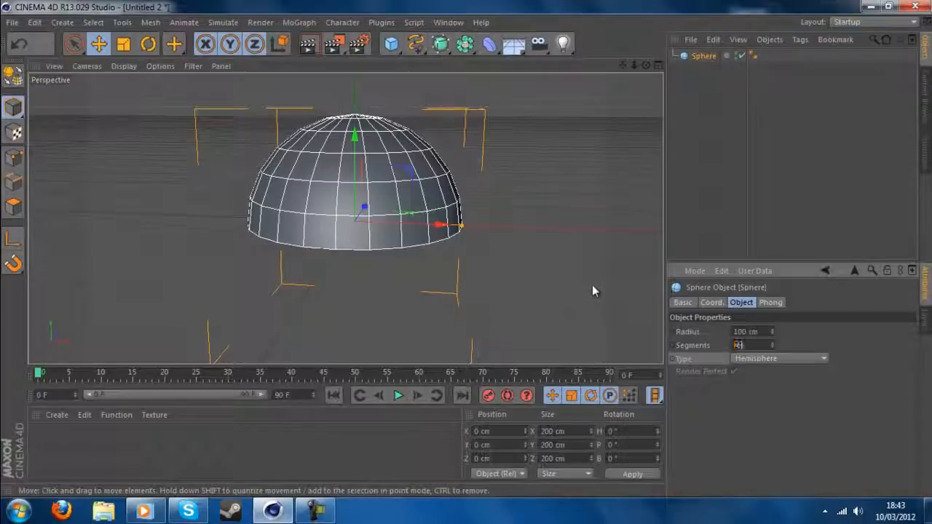
{"action": "type", "text": "6"}
{"action": "key", "text": "Return"}
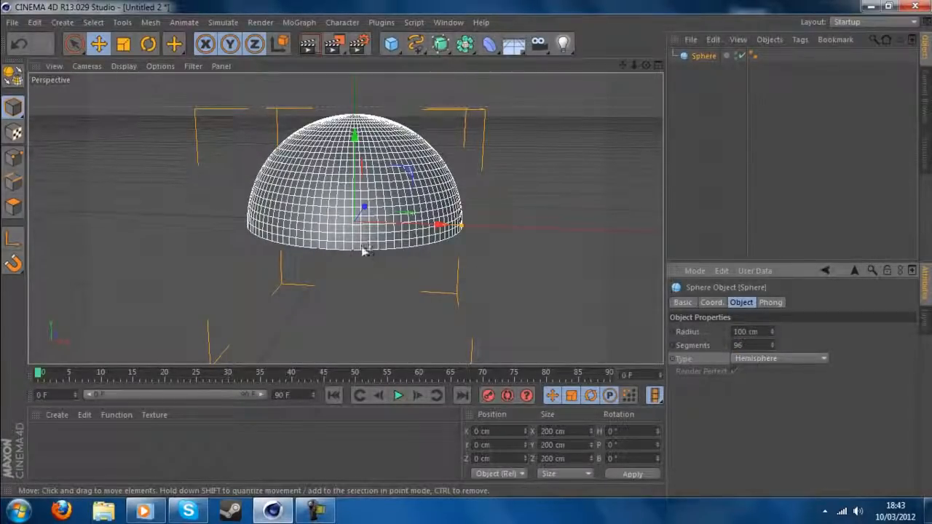
Convert the hemisphere to an editable polygon object and work in polygon mode
{"action": "left_click", "coordinate": [16, 209]}
{"action": "left_click", "coordinate": [98, 23]}
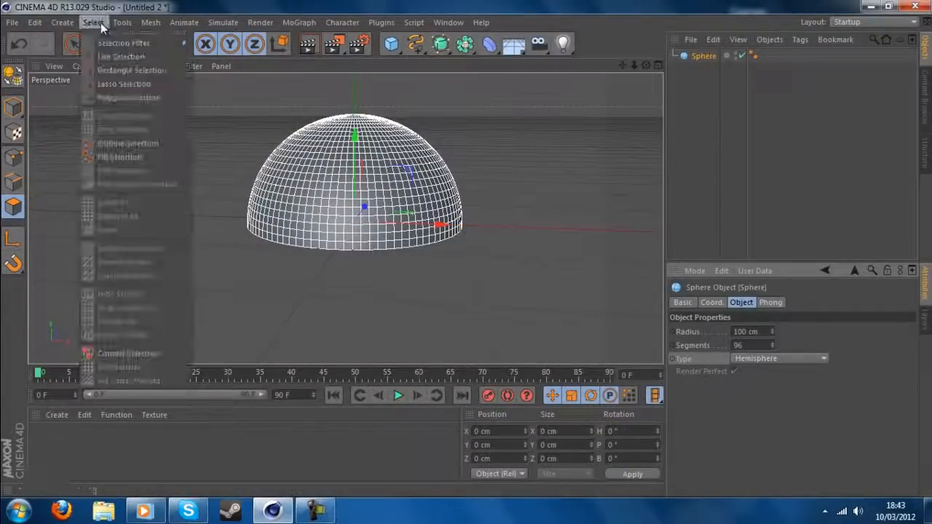
{"action": "left_click", "coordinate": [703, 60]}
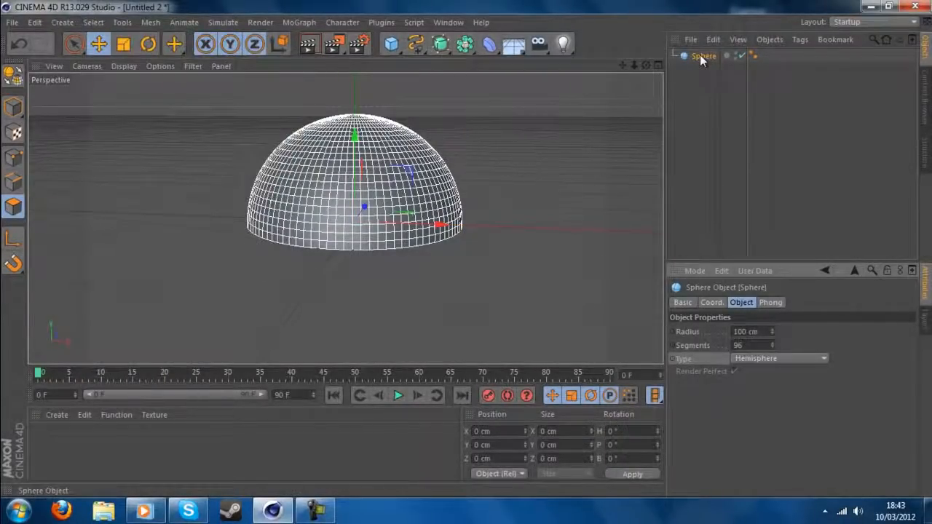
{"action": "key", "text": "c"}
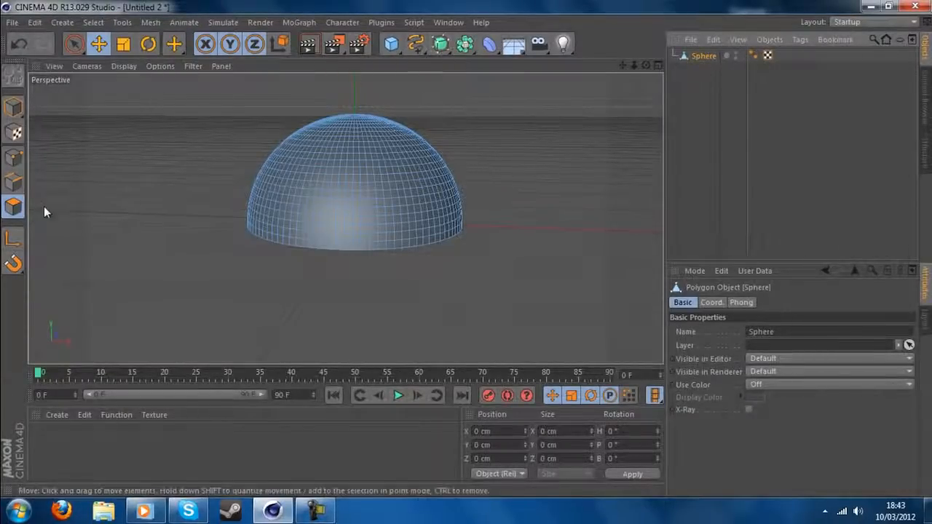
{"action": "left_click", "coordinate": [15, 207]}
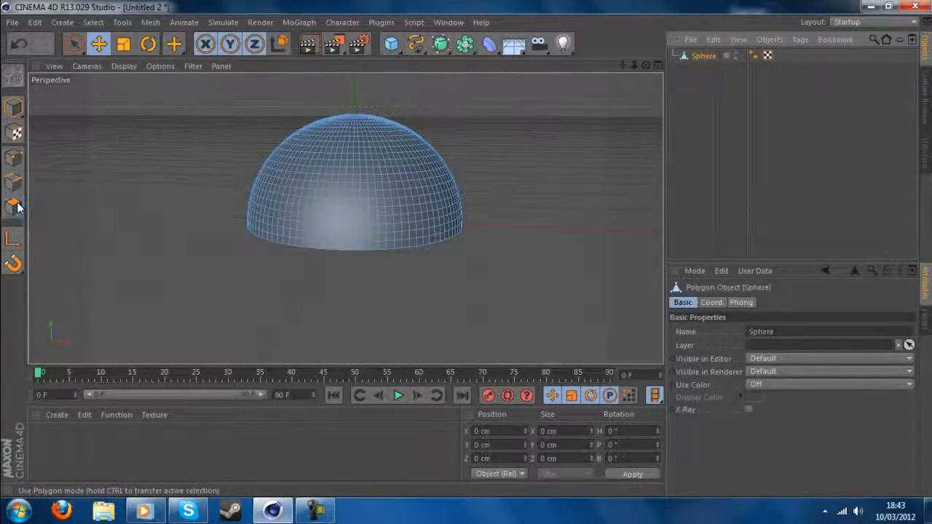
Loop-select the lowest ring of polygons around the hemisphere's rim and delete it
{"action": "left_click", "coordinate": [93, 22]}
{"action": "left_click", "coordinate": [124, 116]}
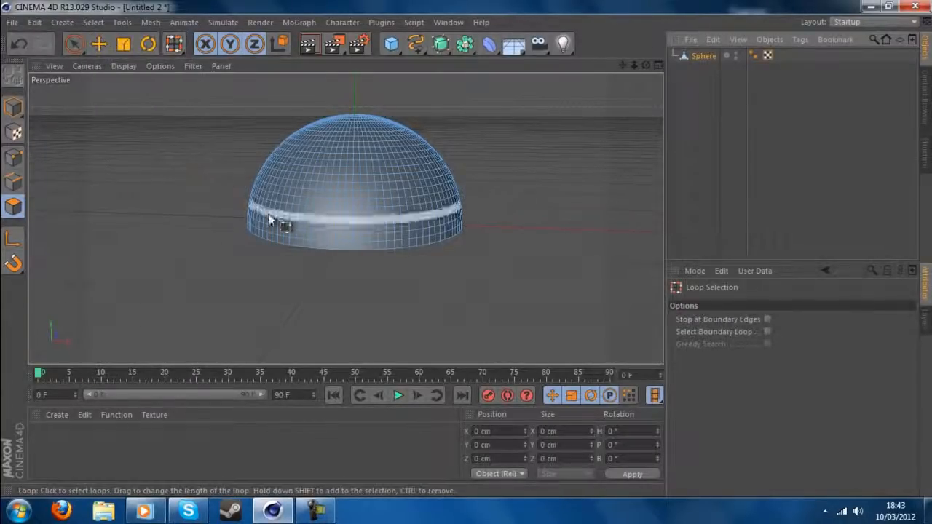
{"action": "left_click", "coordinate": [329, 247]}
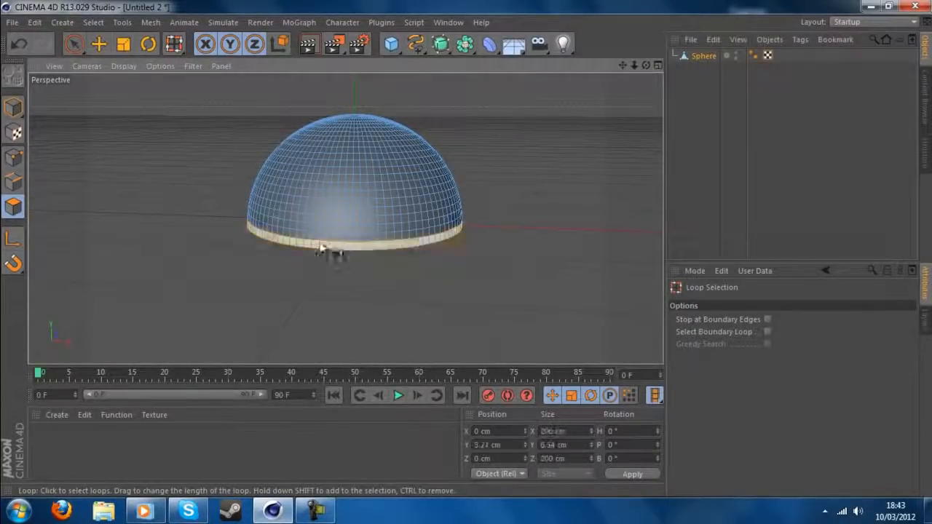
{"action": "key", "text": "Delete"}
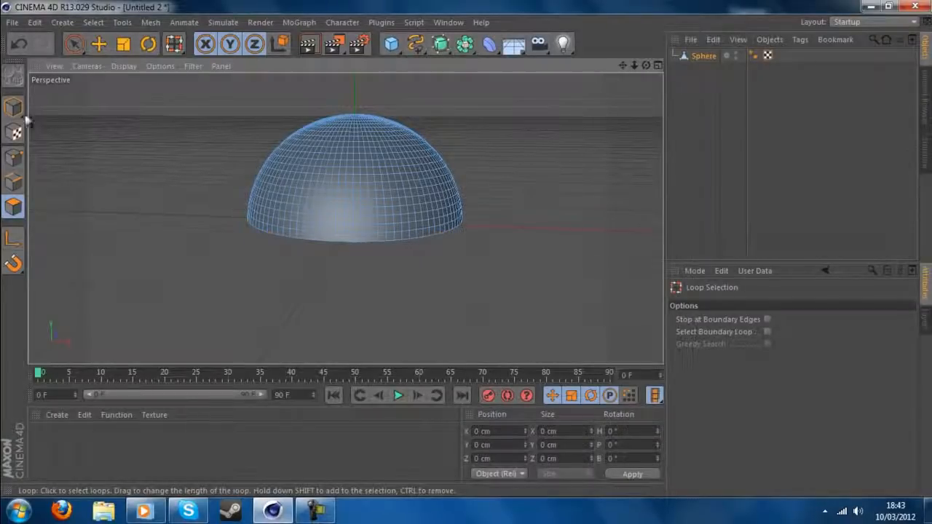
Return to model mode with the Live Selection tool and deselect the hemisphere
{"action": "left_click", "coordinate": [14, 108]}
{"action": "left_click", "coordinate": [74, 44]}
{"action": "left_click", "coordinate": [689, 161]}
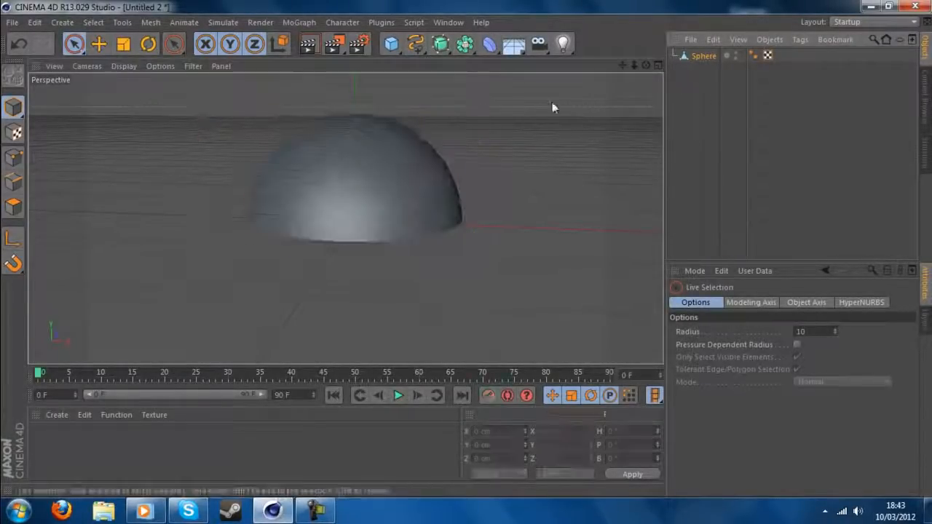
{"action": "left_click", "coordinate": [413, 164]}
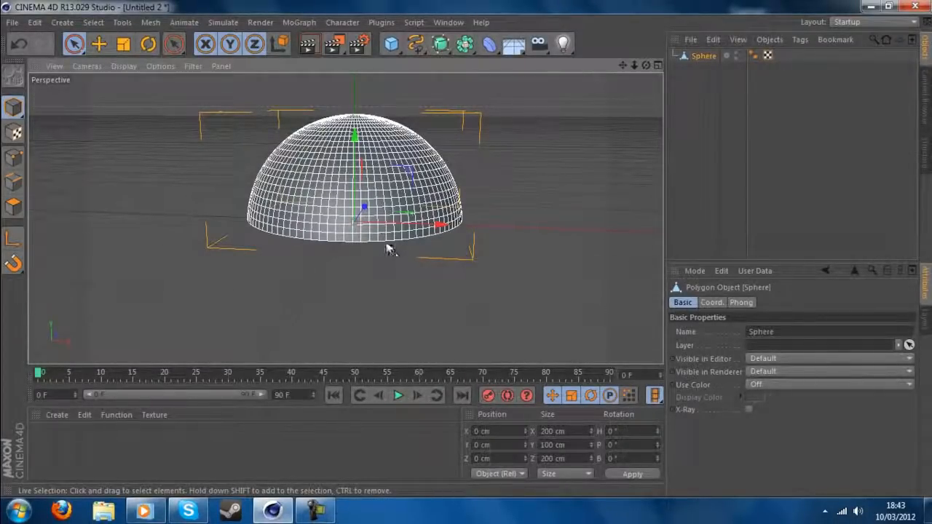
{"action": "left_click", "coordinate": [563, 219]}
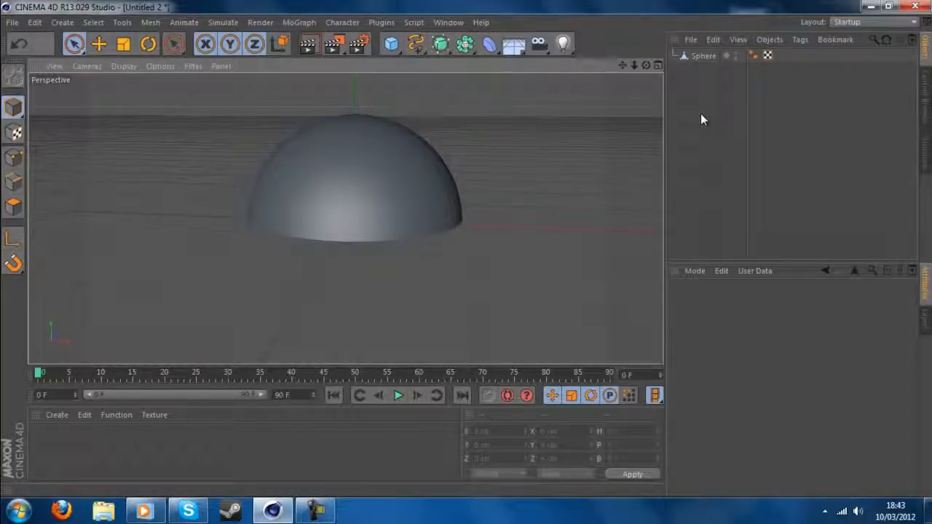
Add a Boole object and a cylinder, keeping the current Windows color scheme without further messages
{"action": "left_click", "coordinate": [465, 45]}
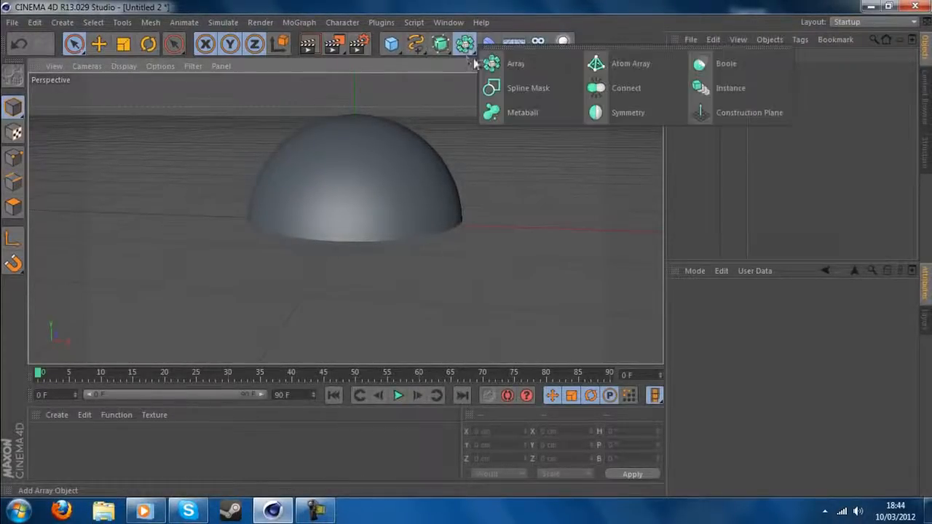
{"action": "left_click", "coordinate": [734, 65]}
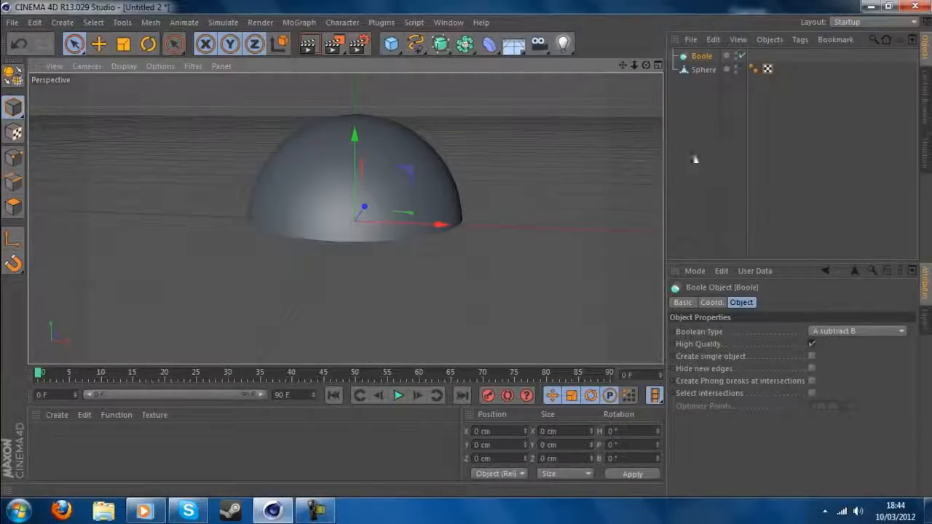
{"action": "left_click", "coordinate": [394, 51]}
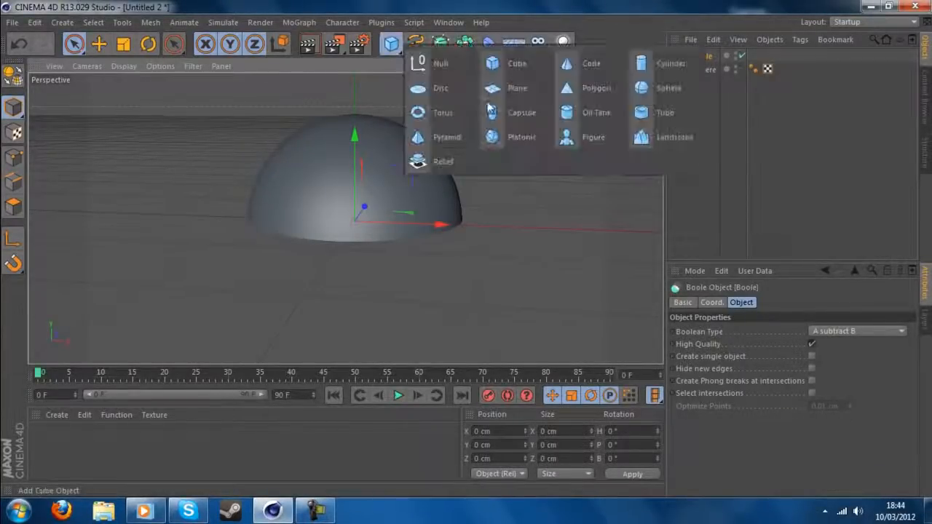
{"action": "left_click", "coordinate": [665, 62]}
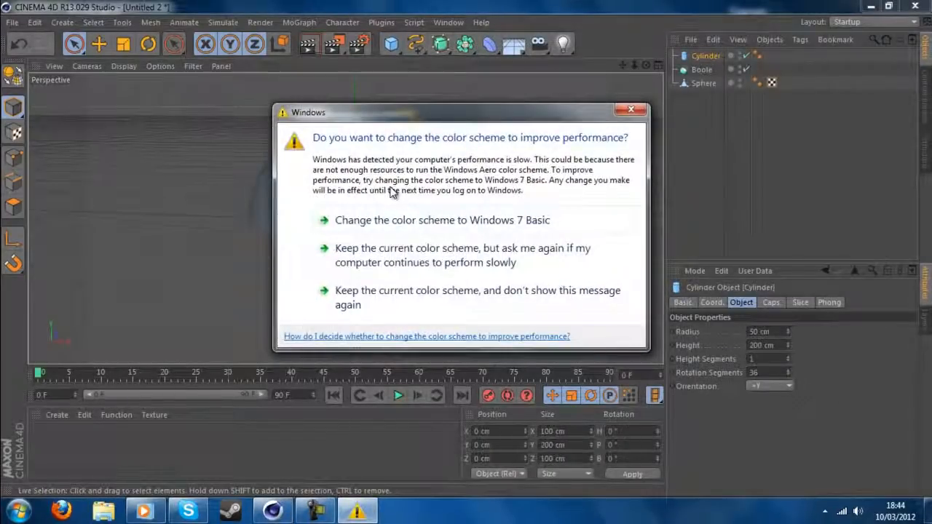
{"action": "left_click", "coordinate": [469, 299]}
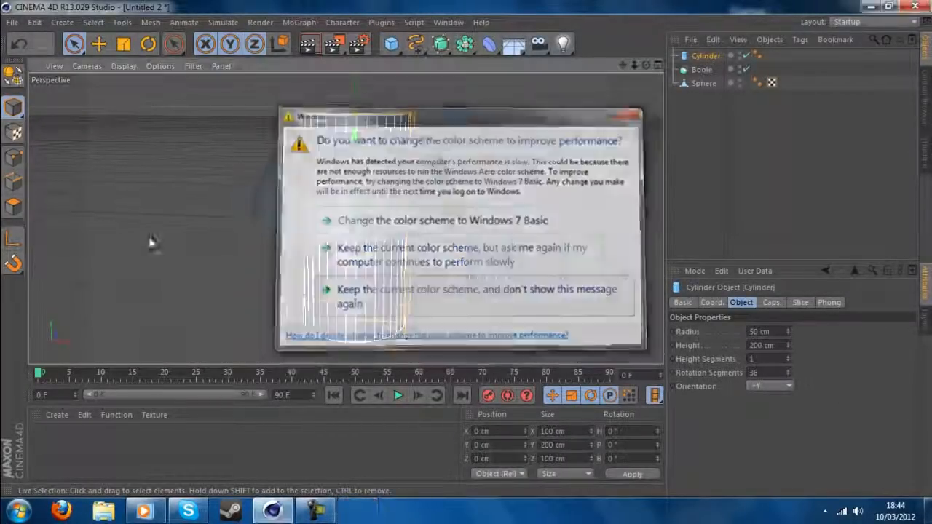
Rotate the cylinder to a 90° pitch and scale it to 50 cm in diameter and 100 cm in length
{"action": "left_click", "coordinate": [148, 44]}
{"action": "left_click_drag", "start_coordinate": [354, 173], "coordinate": [384, 336]}
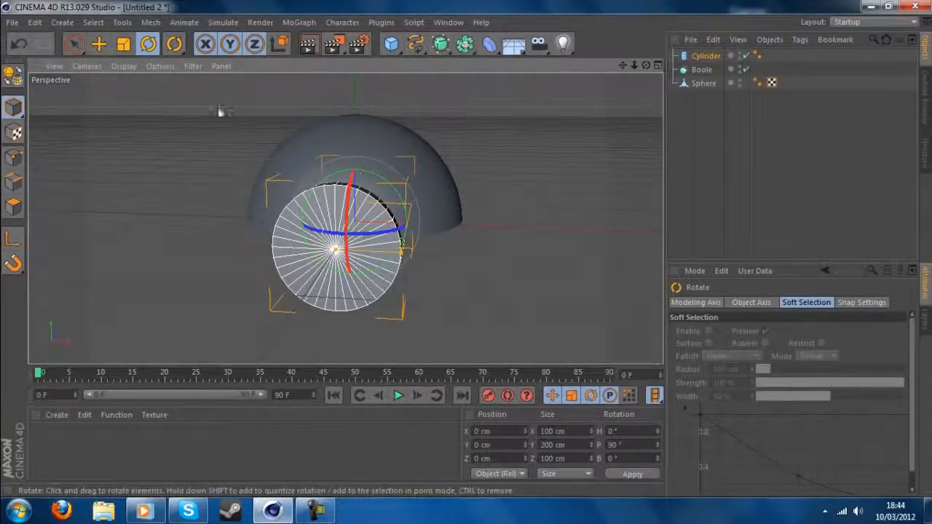
{"action": "left_click", "coordinate": [123, 44]}
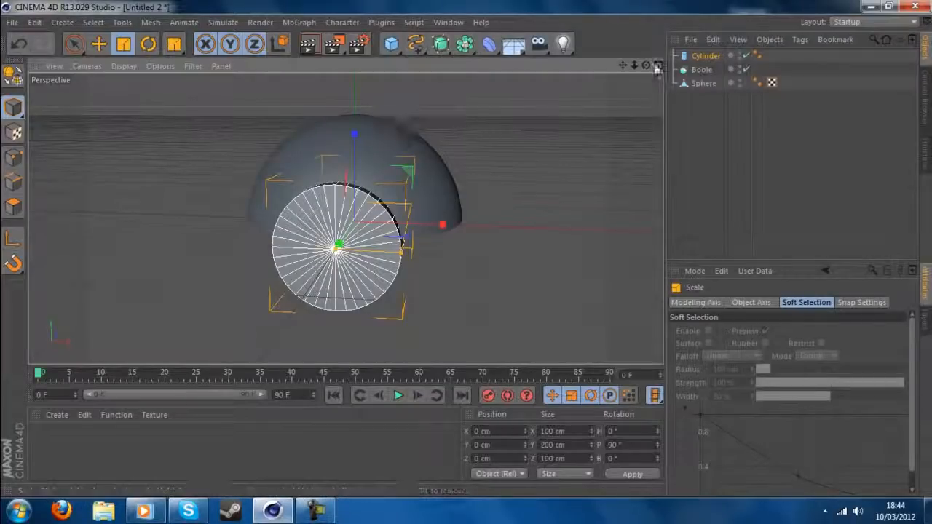
{"action": "left_click_drag", "start_coordinate": [646, 65], "coordinate": [467, 248]}
{"action": "left_click_drag", "start_coordinate": [355, 137], "coordinate": [364, 191]}
Move the cylinder along its length to about -76 cm in Z so it pokes through the hemisphere's front wall
{"action": "key", "text": "e"}
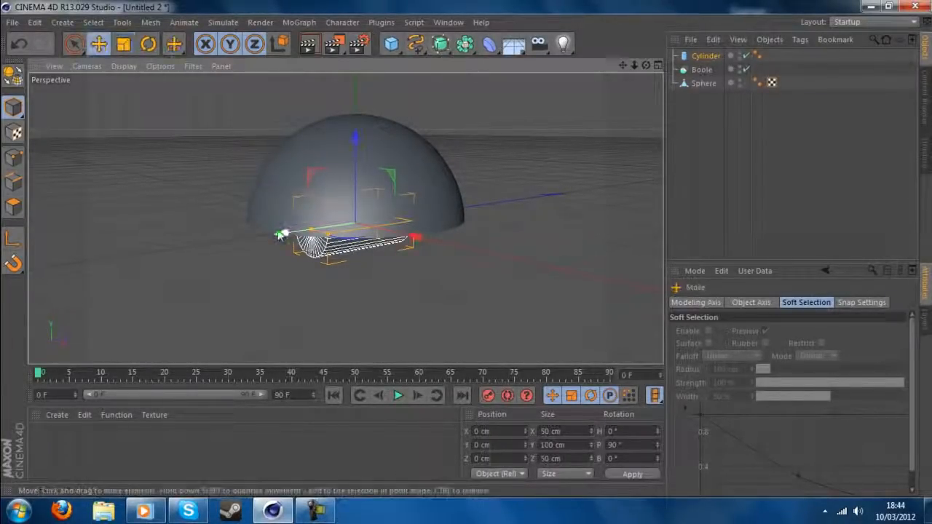
{"action": "left_click_drag", "start_coordinate": [278, 235], "coordinate": [195, 243]}
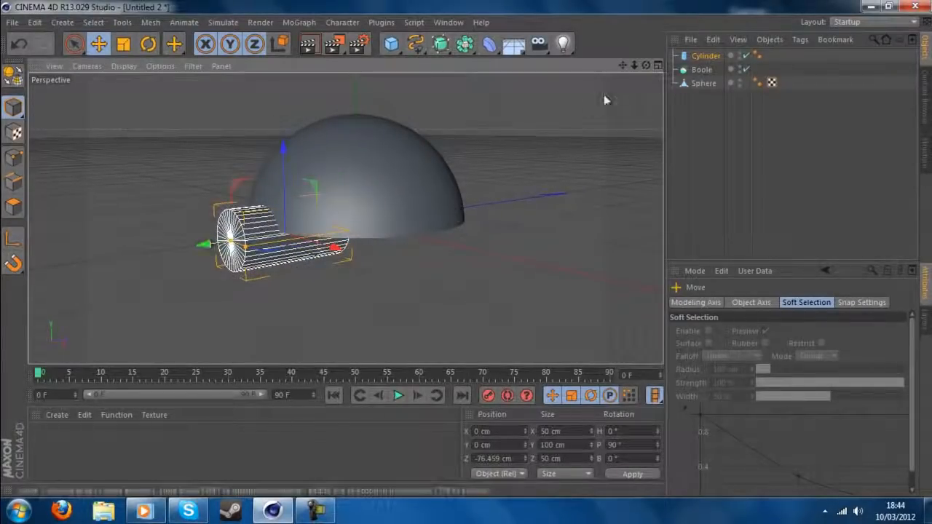
{"action": "left_click_drag", "start_coordinate": [466, 249], "coordinate": [466, 249]}
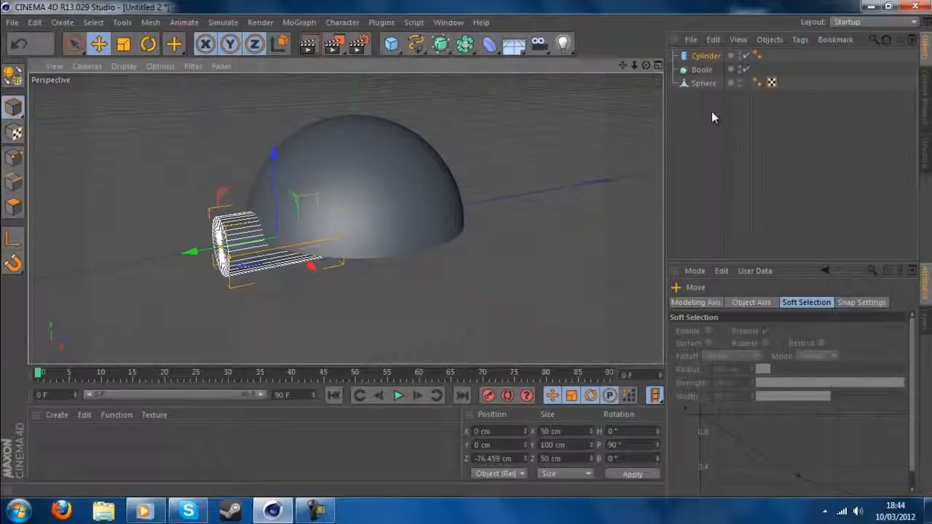
Nest the sphere and cylinder under the Boole object, with the sphere above the cylinder, and clear the selection
{"action": "left_click", "coordinate": [705, 57]}
{"action": "mouse_move", "coordinate": [705, 58]}
{"action": "left_mouse_down"}
{"action": "mouse_move", "coordinate": [716, 103]}
{"action": "mouse_move", "coordinate": [698, 69]}
{"action": "mouse_move", "coordinate": [707, 58]}
{"action": "left_mouse_up"}
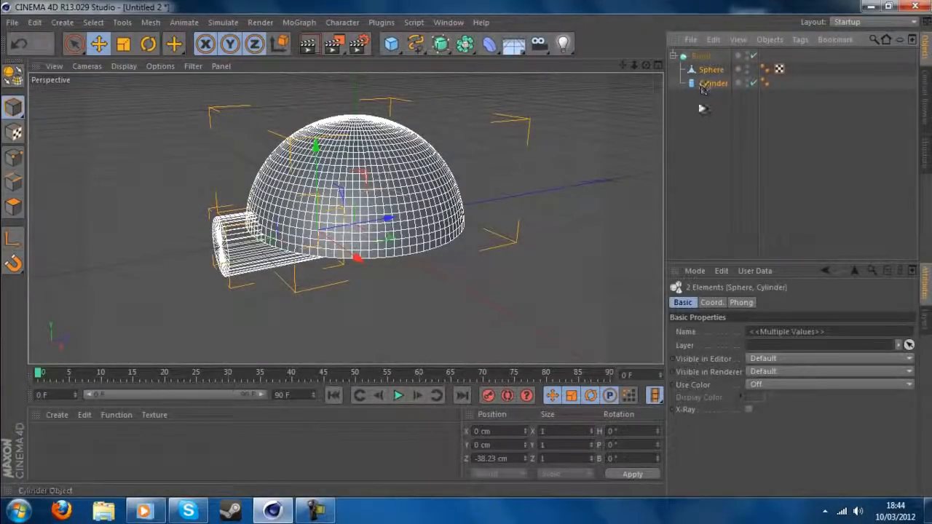
{"action": "left_click", "coordinate": [704, 115]}
Try the A without B type on the Boole, set it back to A subtract B, and clear the selection
{"action": "left_click_drag", "start_coordinate": [646, 66], "coordinate": [470, 255]}
{"action": "left_click", "coordinate": [705, 85]}
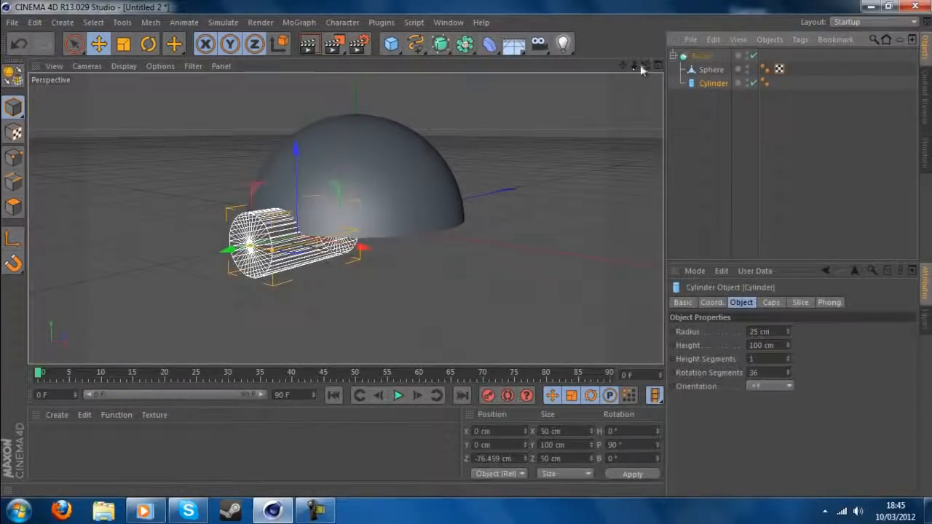
{"action": "left_click_drag", "start_coordinate": [641, 65], "coordinate": [466, 254]}
{"action": "left_click", "coordinate": [702, 56]}
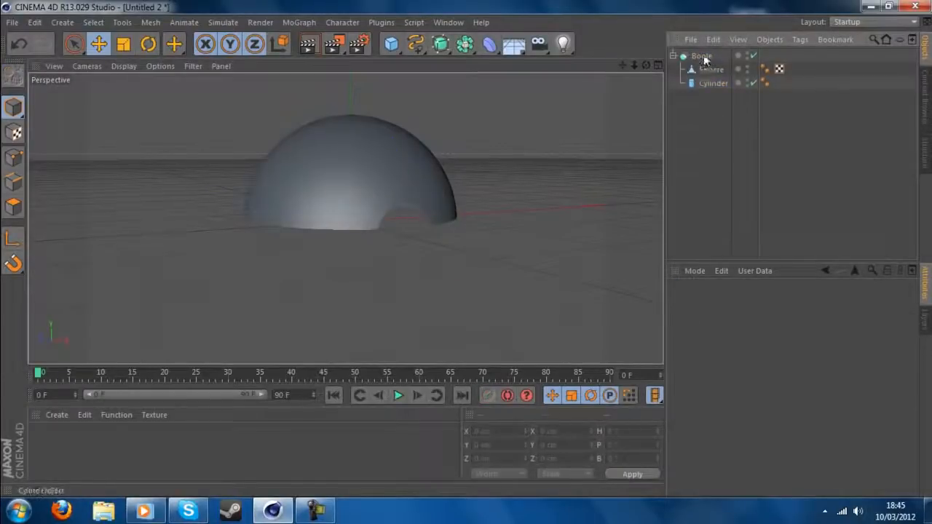
{"action": "left_click", "coordinate": [846, 331]}
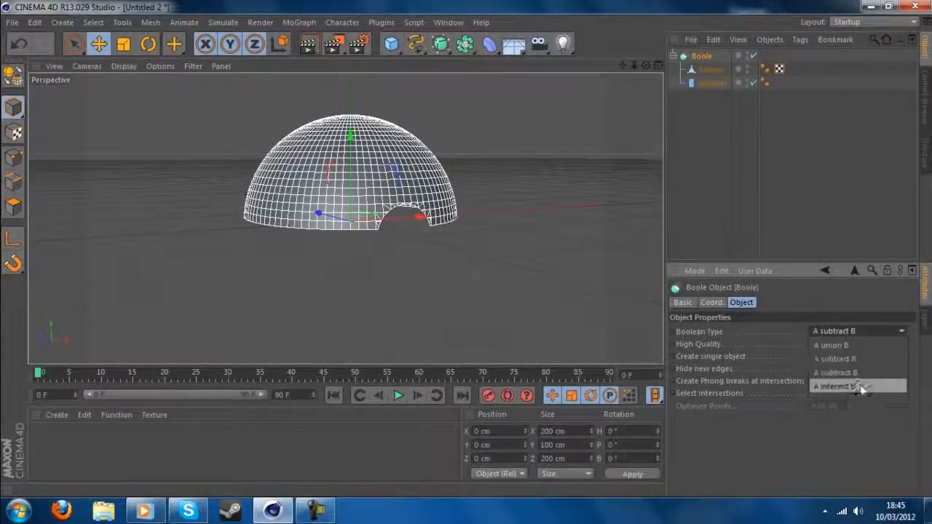
{"action": "left_click", "coordinate": [862, 386]}
{"action": "left_click", "coordinate": [852, 332]}
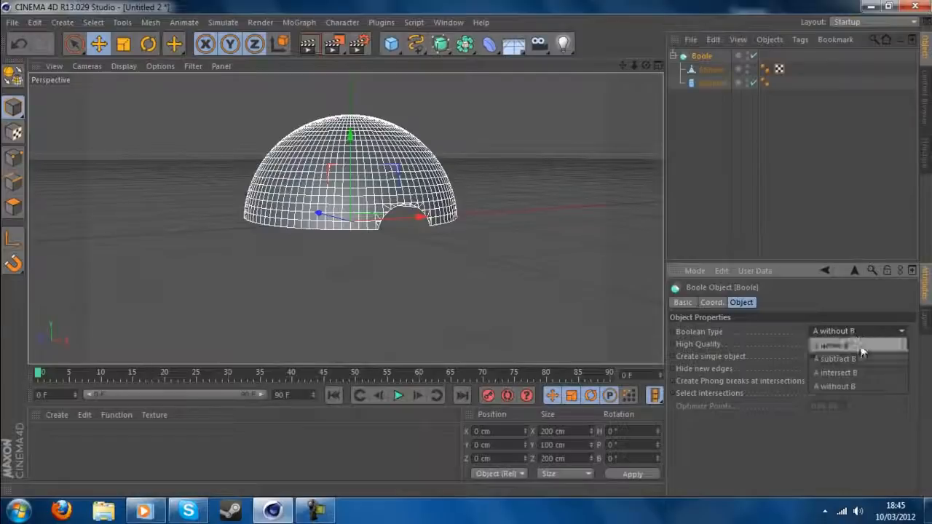
{"action": "left_click", "coordinate": [852, 345]}
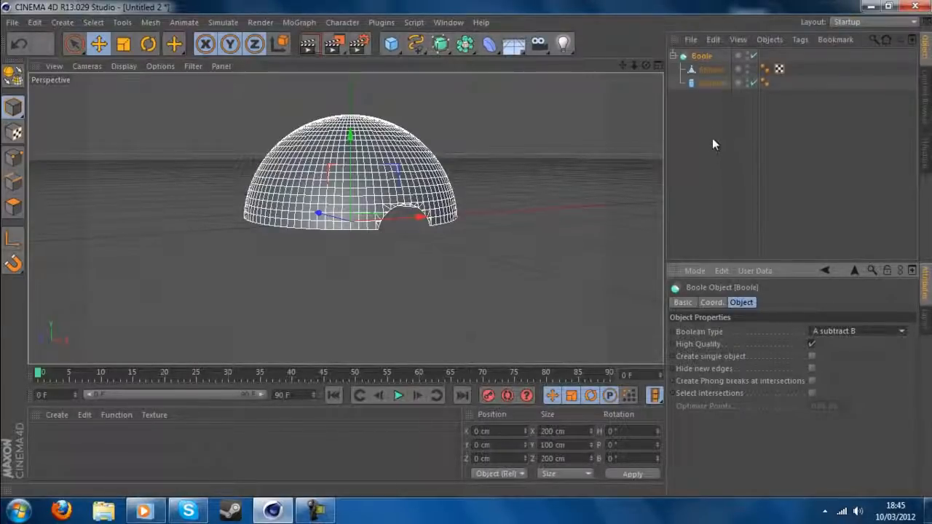
{"action": "left_click", "coordinate": [711, 117]}
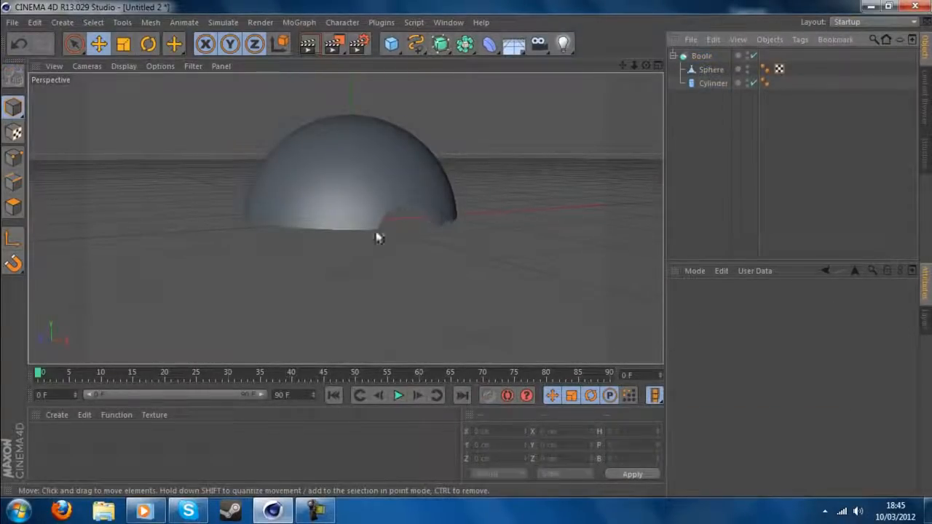
Try reversing the Boole's operands by placing the sphere below the cylinder, and clear the selection
{"action": "left_click_drag", "start_coordinate": [646, 66], "coordinate": [467, 247]}
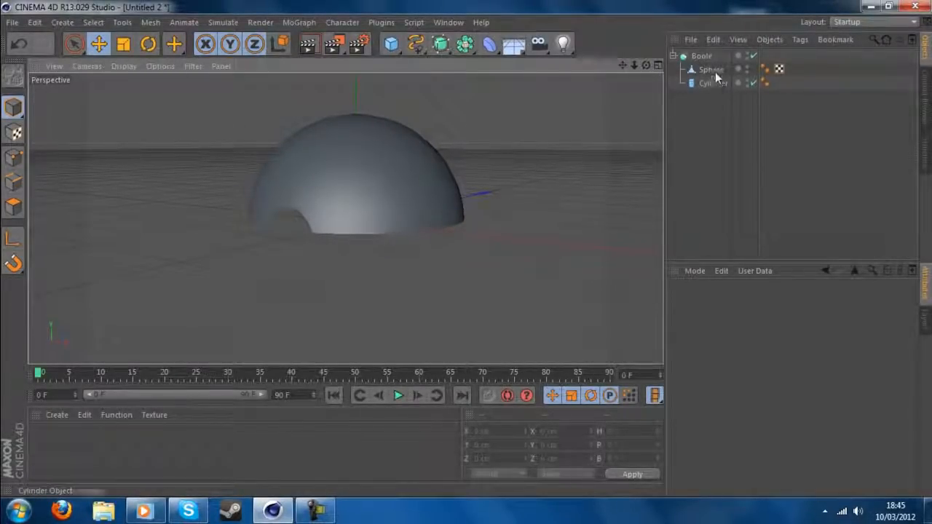
{"action": "left_click_drag", "start_coordinate": [715, 72], "coordinate": [718, 88]}
{"action": "left_click", "coordinate": [706, 148]}
{"action": "left_click_drag", "start_coordinate": [646, 66], "coordinate": [466, 248]}
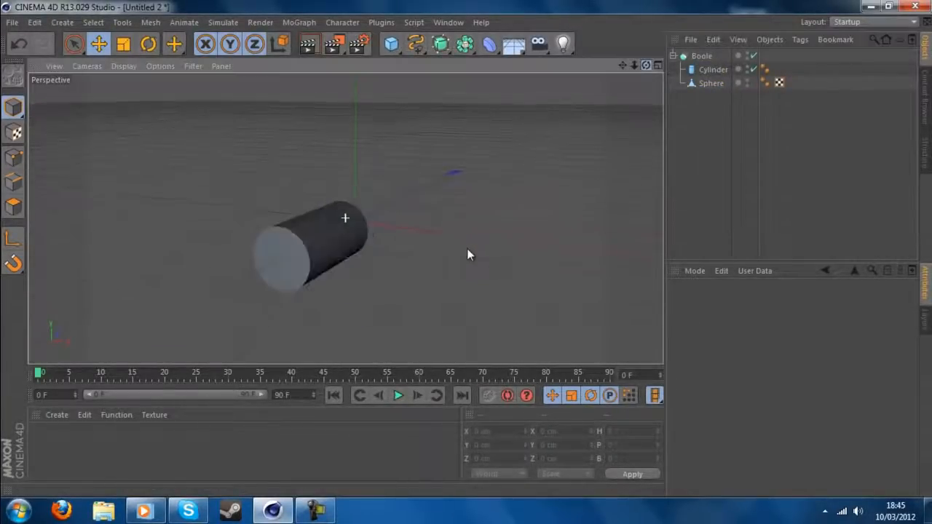
Examine the cylinder and the sphere in the reversed Boole order, selecting each in turn and viewing them from several angles
{"action": "left_click", "coordinate": [715, 69]}
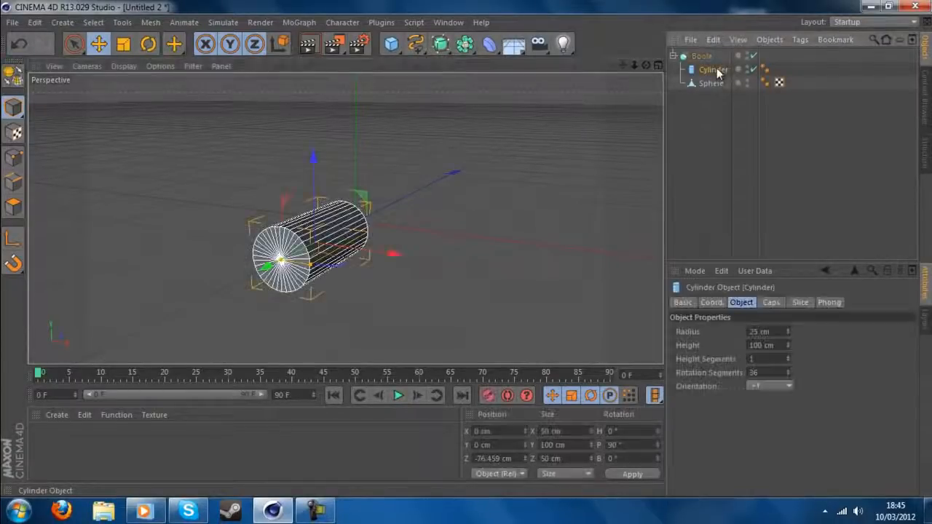
{"action": "left_click", "coordinate": [716, 76]}
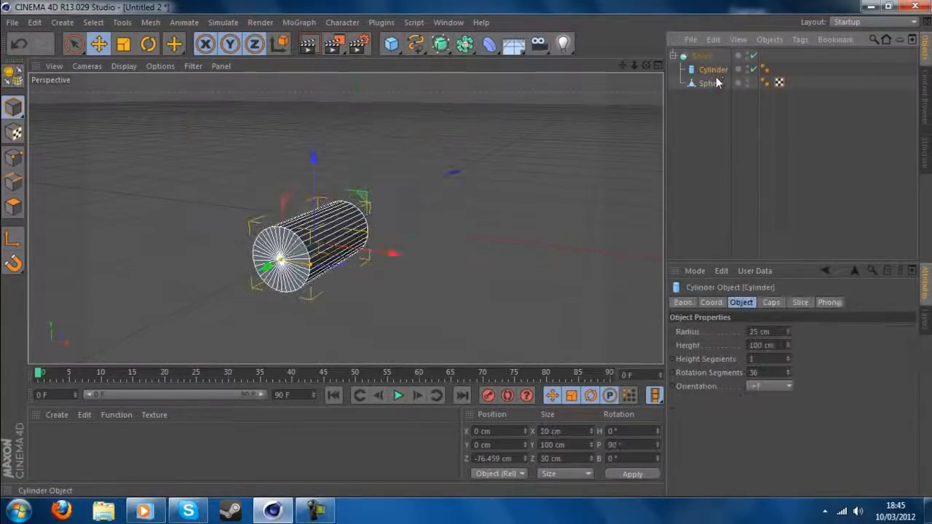
{"action": "left_click", "coordinate": [716, 83]}
{"action": "left_click", "coordinate": [713, 70]}
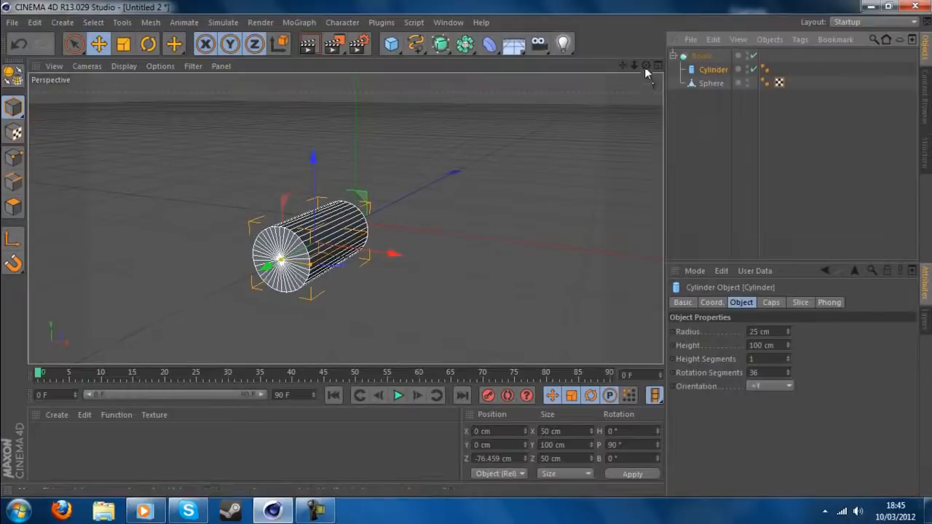
{"action": "left_click_drag", "start_coordinate": [645, 67], "coordinate": [466, 249]}
{"action": "left_click", "coordinate": [711, 83]}
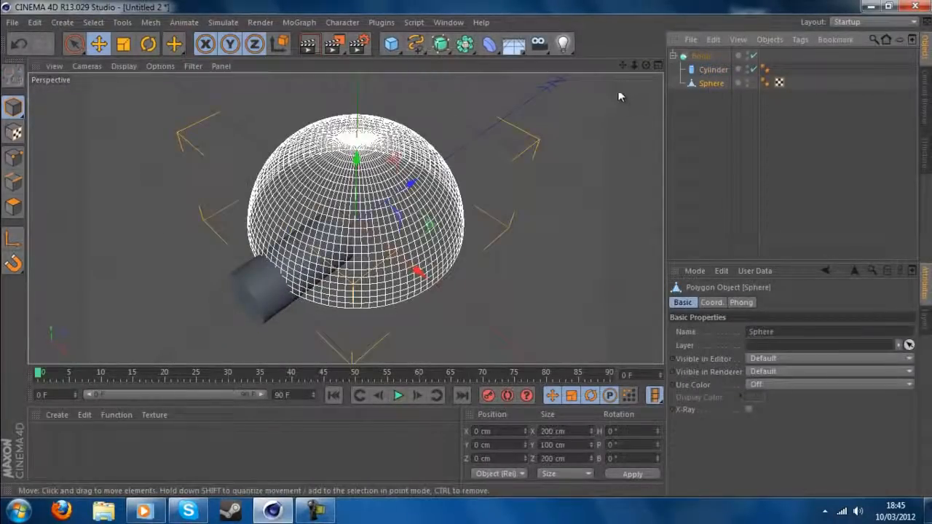
{"action": "left_click_drag", "start_coordinate": [643, 69], "coordinate": [468, 248]}
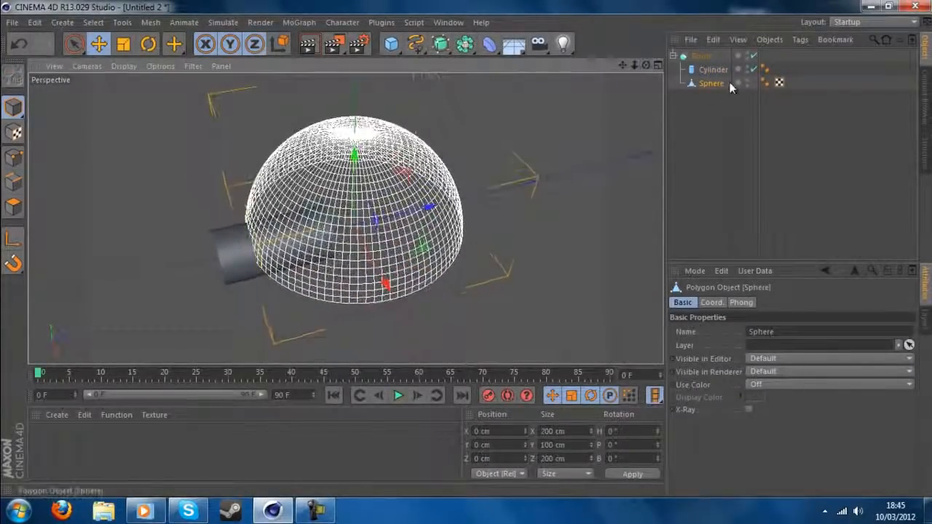
{"action": "left_click", "coordinate": [715, 70]}
{"action": "left_click_drag", "start_coordinate": [646, 72], "coordinate": [469, 248]}
Move the cylinder back below the sphere in the Boole hierarchy and clear the selection
{"action": "left_click_drag", "start_coordinate": [710, 93], "coordinate": [711, 95]}
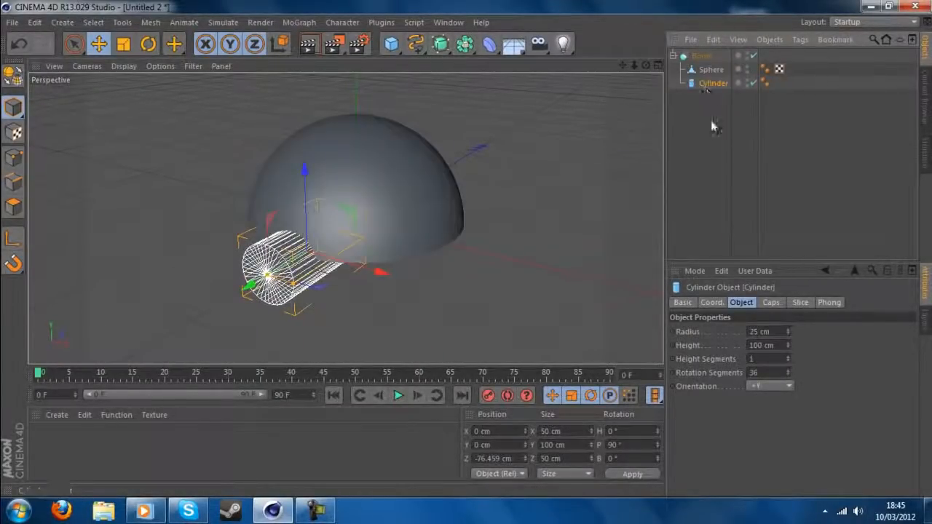
{"action": "left_click", "coordinate": [711, 124]}
{"action": "left_click_drag", "start_coordinate": [645, 64], "coordinate": [468, 248]}
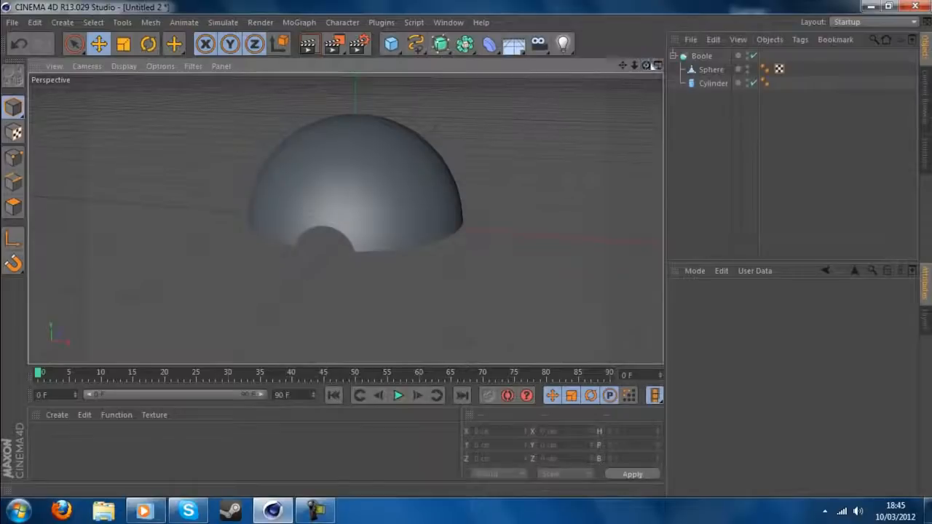
Switch to polygon mode, check the Boole and its sphere and cylinder by selecting them, and clear the selection
{"action": "left_click", "coordinate": [694, 57]}
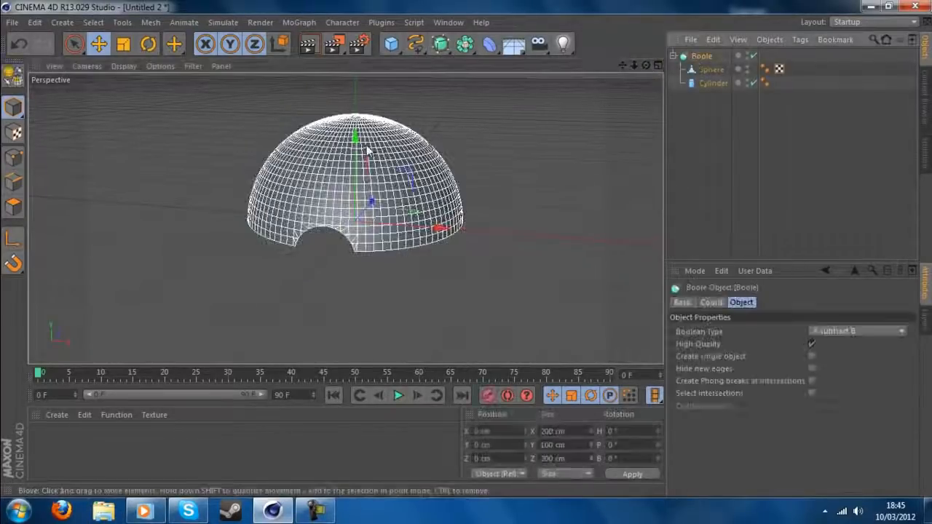
{"action": "left_click", "coordinate": [13, 207]}
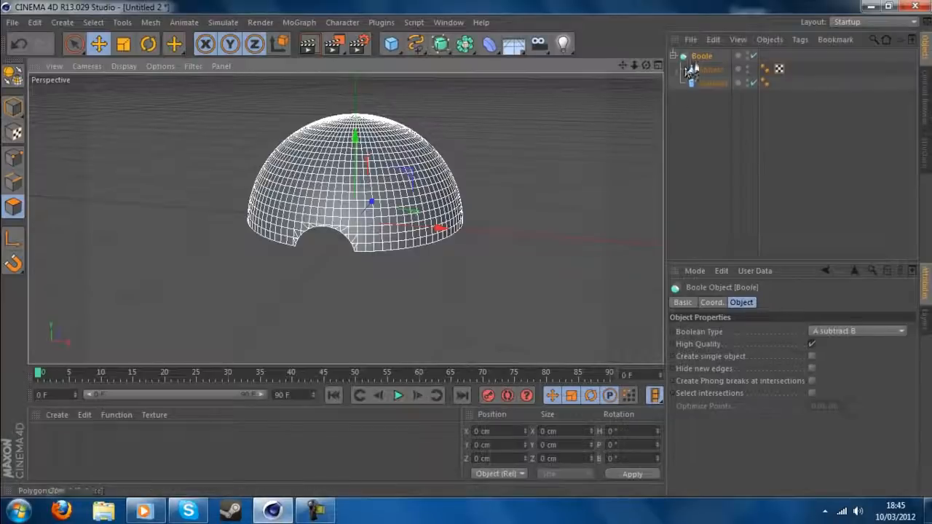
{"action": "left_click", "coordinate": [710, 70]}
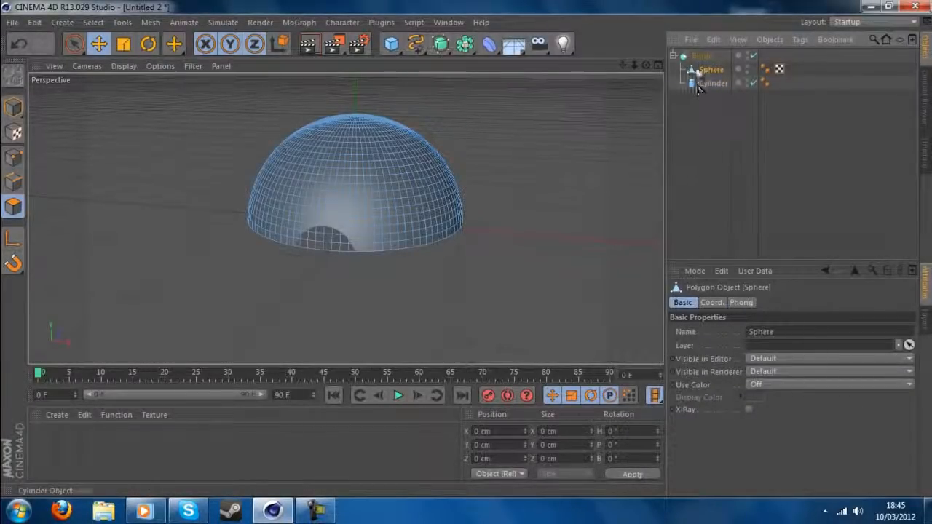
{"action": "left_click", "coordinate": [696, 83], "text": "shift"}
{"action": "key", "text": "ctrl+a"}
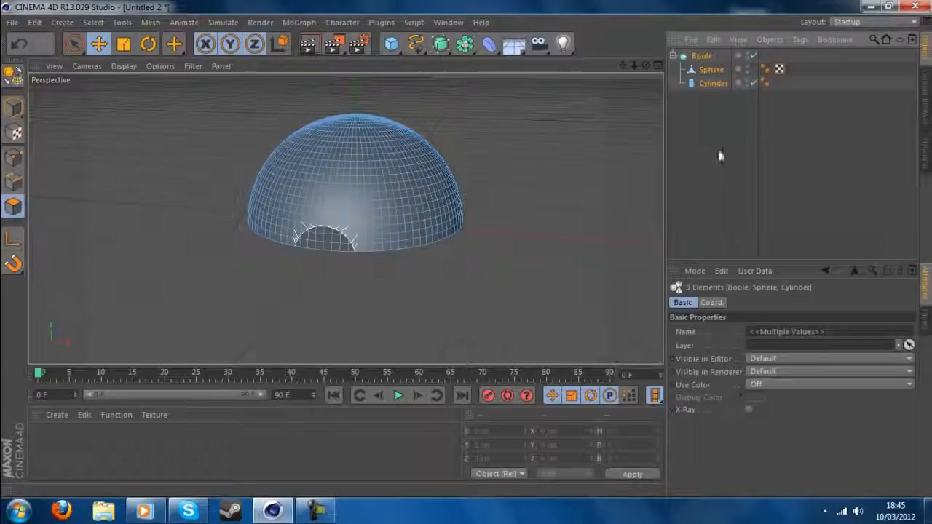
{"action": "left_click", "coordinate": [716, 116]}
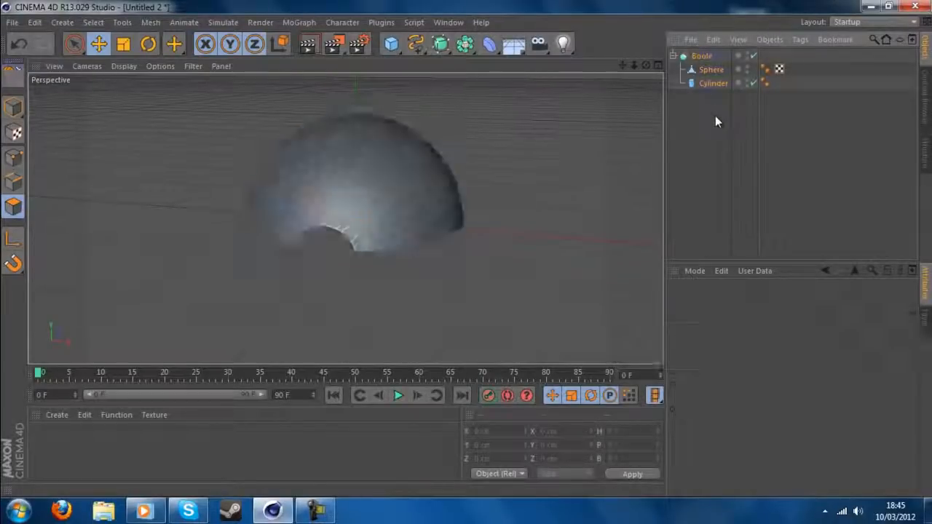
Convert the Boole to editable geometry and expand its hierarchy
{"action": "left_click", "coordinate": [674, 56]}
{"action": "left_click", "coordinate": [694, 57]}
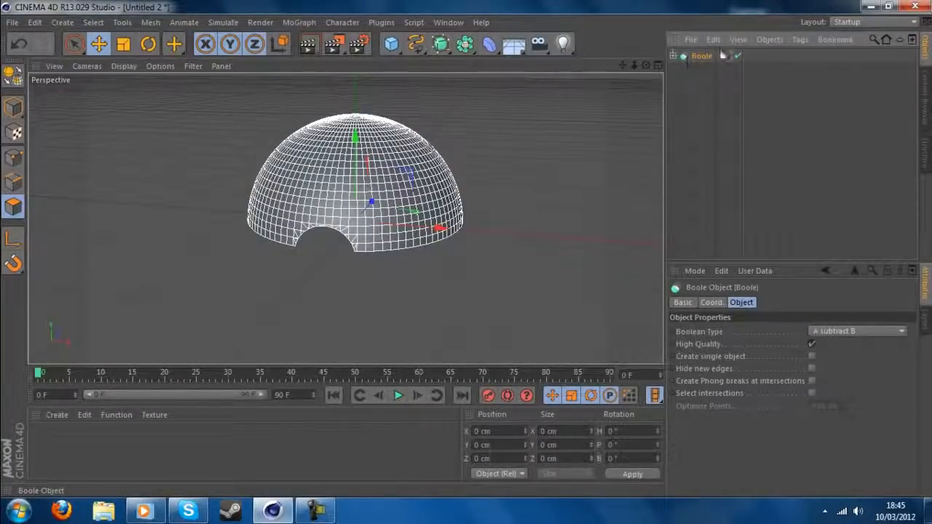
{"action": "key", "text": "c"}
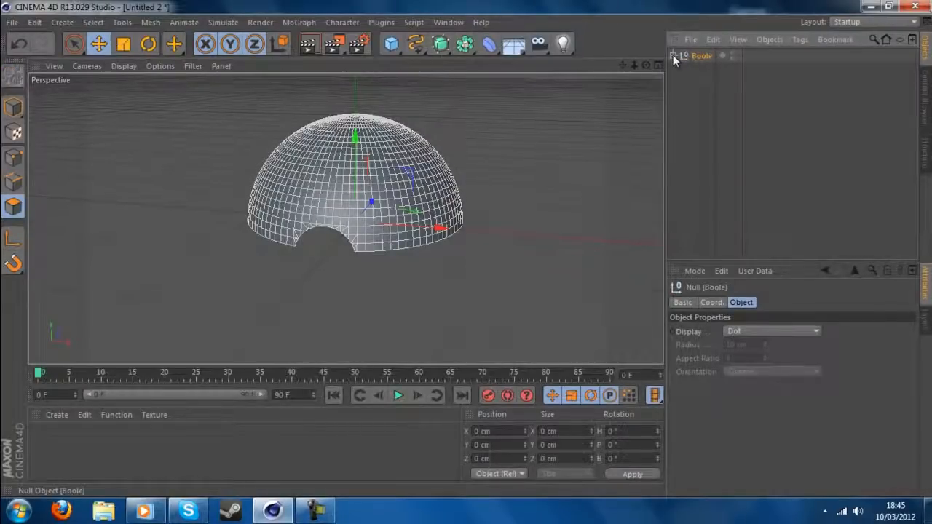
{"action": "left_click", "coordinate": [673, 56]}
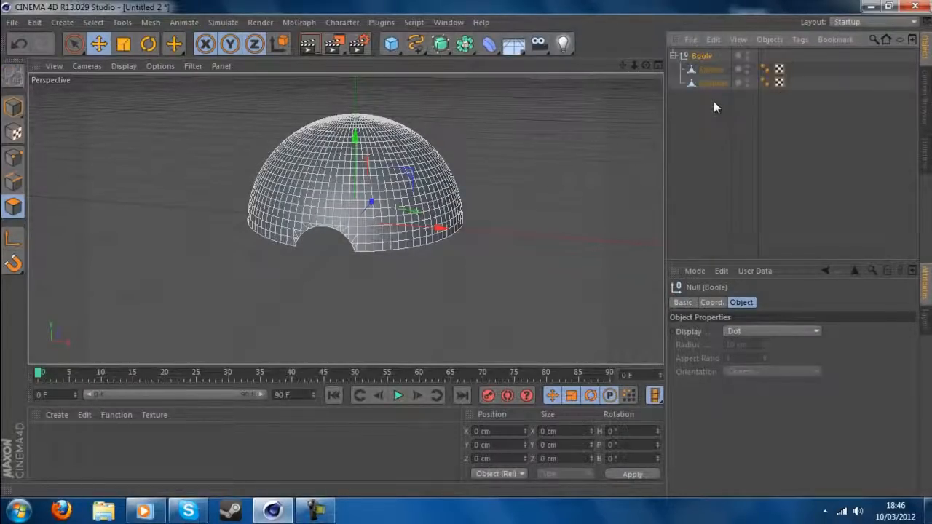
Delete the leftover cylinder from the converted Boole group
{"action": "left_click", "coordinate": [714, 101]}
{"action": "left_click", "coordinate": [713, 83]}
{"action": "key", "text": "Delete"}
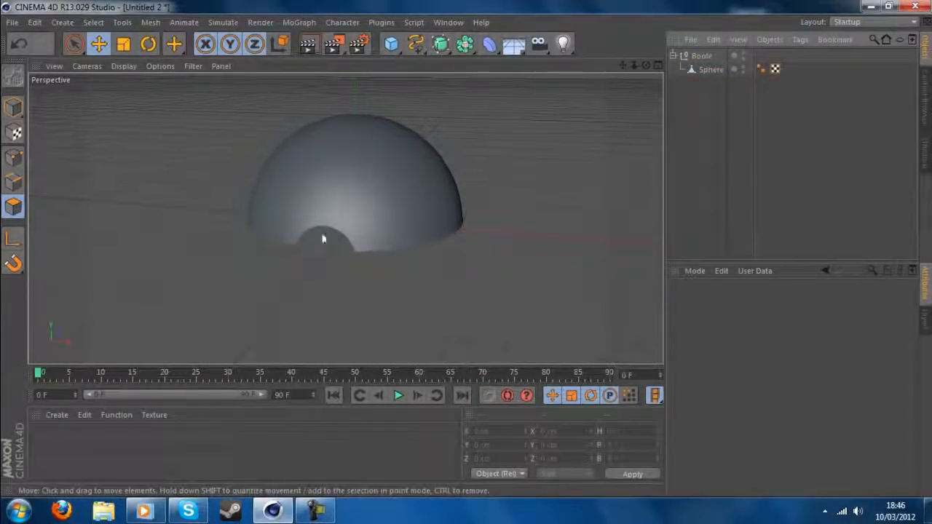
Take the sphere out of the Boole null, delete the empty null, and select the sphere
{"action": "left_click_drag", "start_coordinate": [704, 70], "coordinate": [701, 115]}
{"action": "left_click", "coordinate": [700, 57]}
{"action": "key", "text": "Delete"}
{"action": "left_click", "coordinate": [701, 57]}
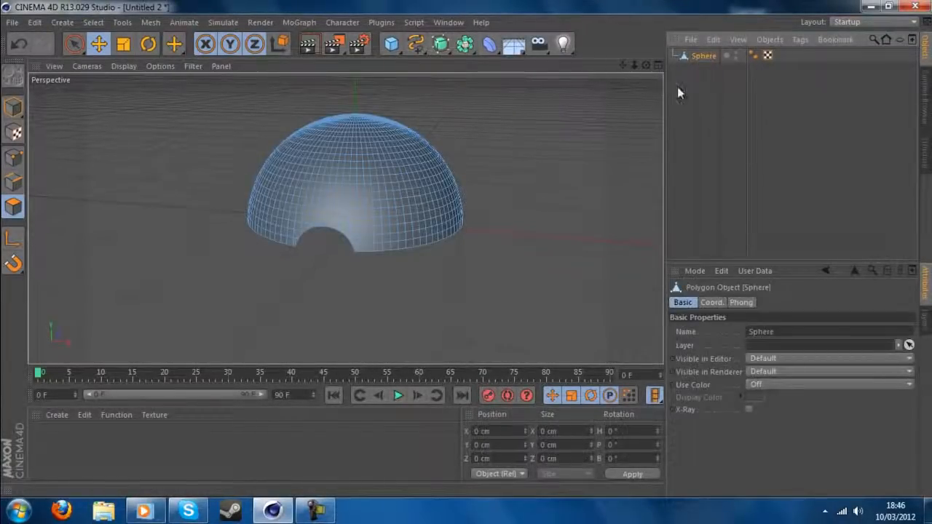
Extrude all of the hemisphere's polygons with a 2 cm offset and clear the selection
{"action": "left_click_drag", "start_coordinate": [652, 70], "coordinate": [633, 88]}
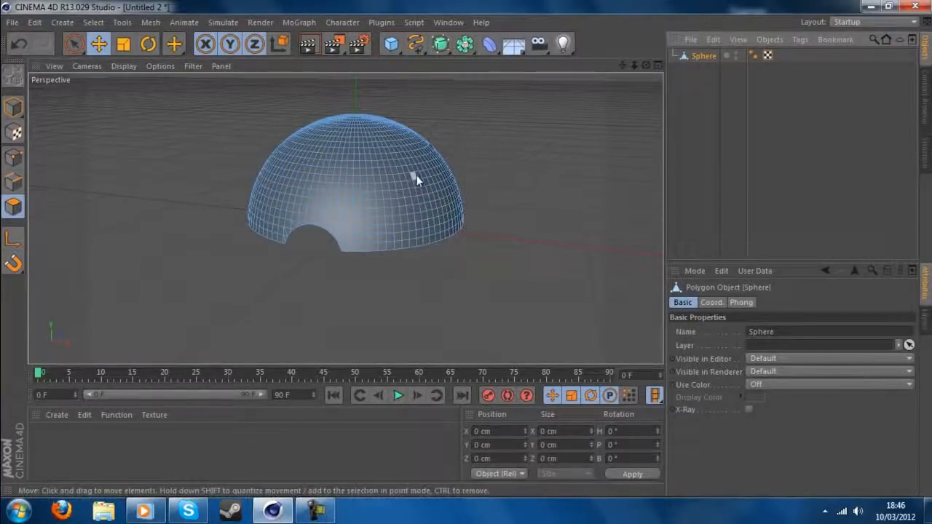
{"action": "key", "text": "ctrl+a"}
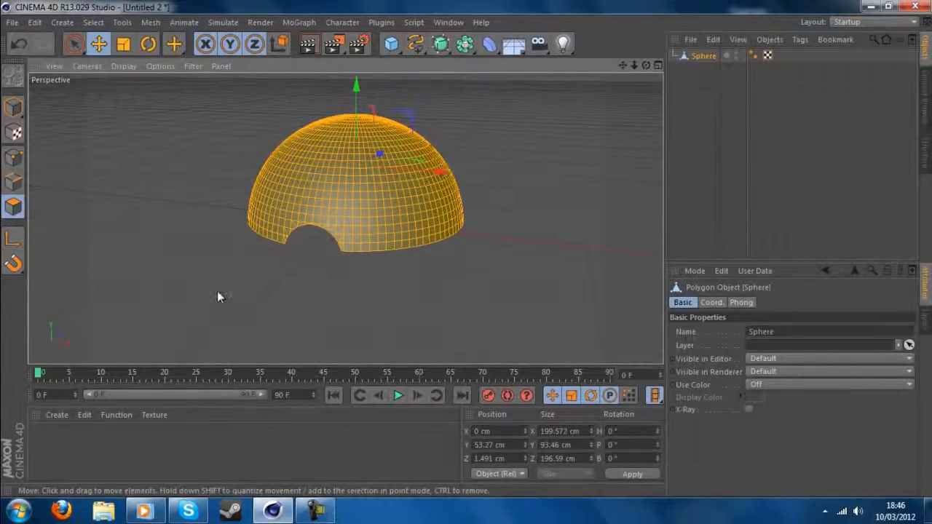
{"action": "right_click", "coordinate": [402, 193]}
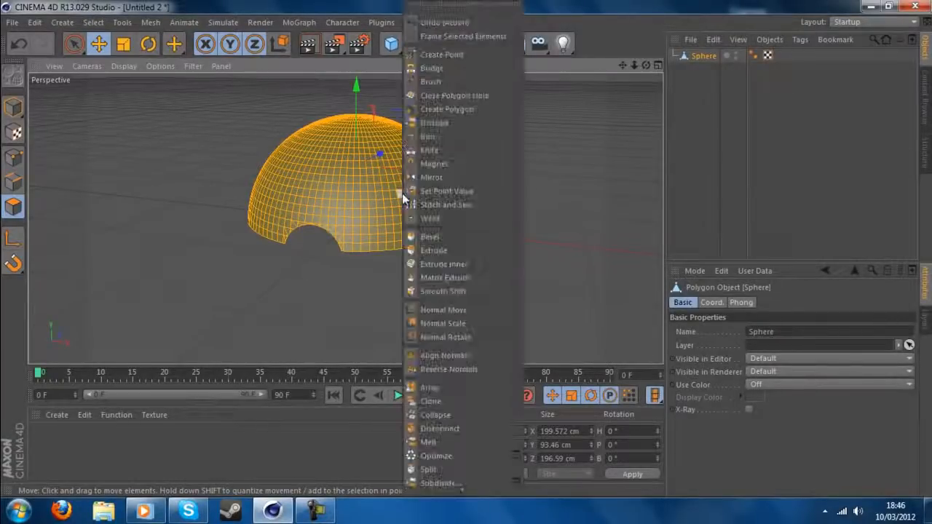
{"action": "left_click", "coordinate": [442, 246]}
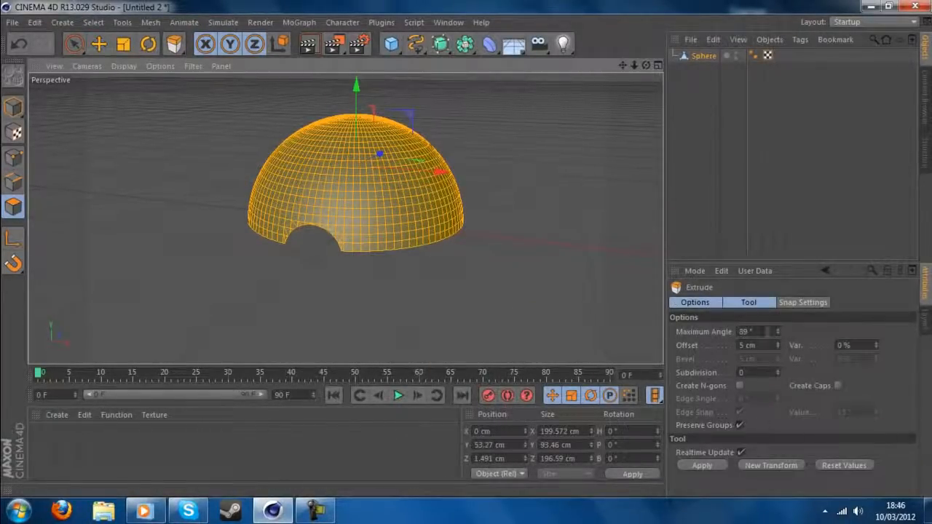
{"action": "left_click_drag", "start_coordinate": [764, 346], "coordinate": [747, 346]}
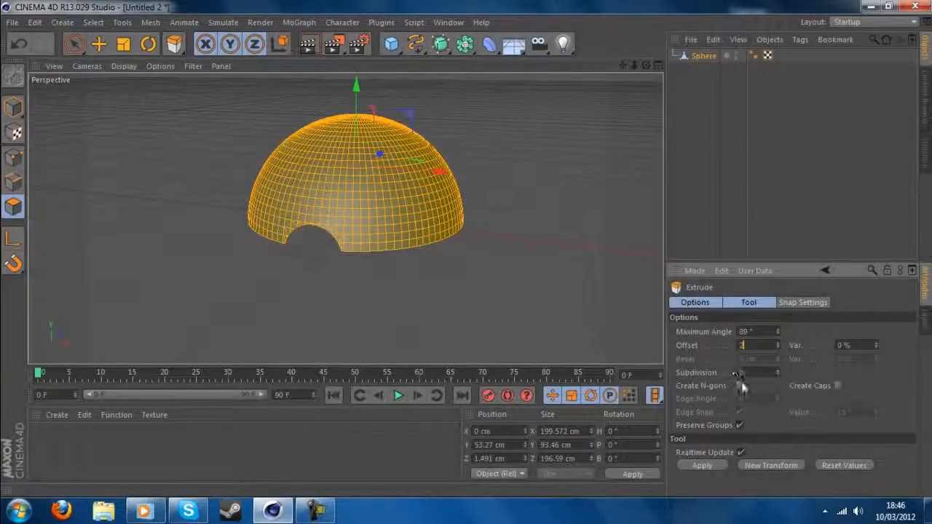
{"action": "type", "text": "2"}
{"action": "left_click", "coordinate": [703, 465]}
{"action": "left_click", "coordinate": [697, 161]}
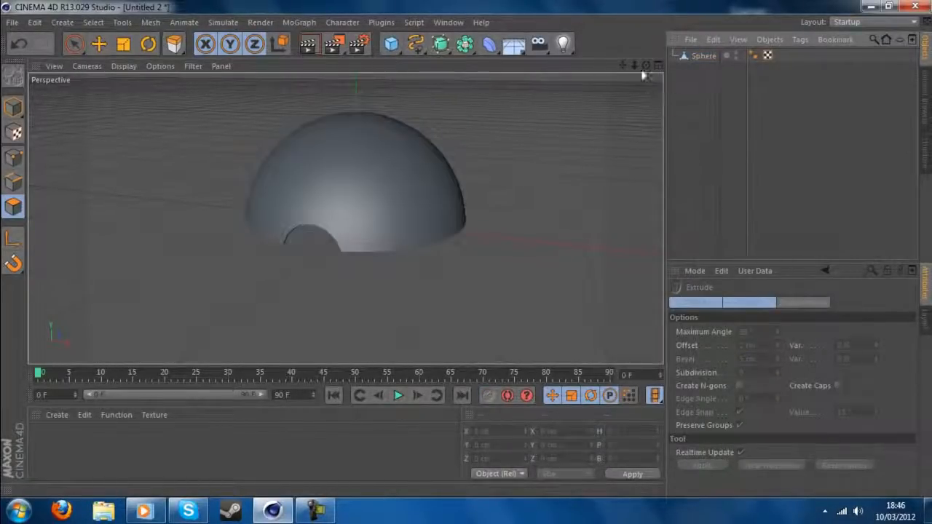
Switch to model mode with the Live Selection tool and inspect the shell's inside and button opening
{"action": "left_click", "coordinate": [74, 44]}
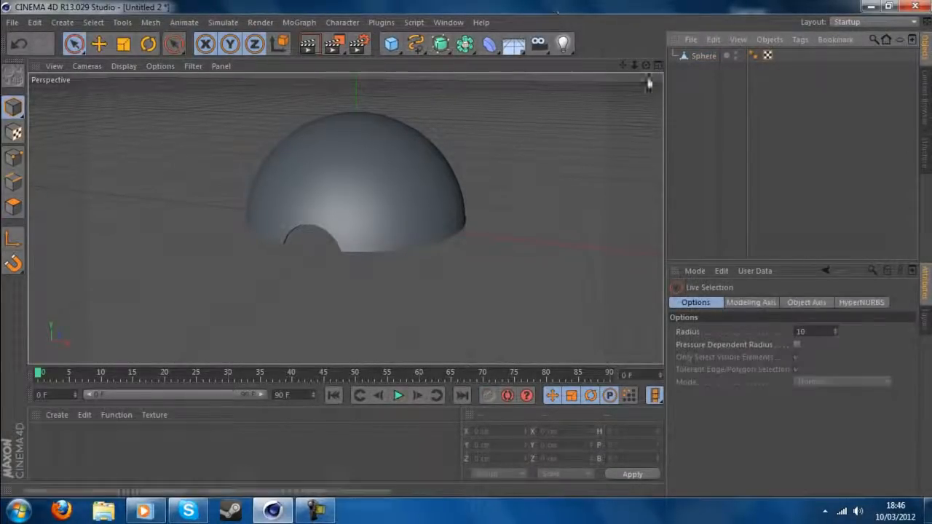
{"action": "mouse_move", "coordinate": [461, 249]}
{"action": "left_mouse_down", "text": "alt"}
{"action": "mouse_move", "coordinate": [480, 259]}
{"action": "mouse_move", "coordinate": [458, 227]}
{"action": "left_mouse_up", "text": "alt"}
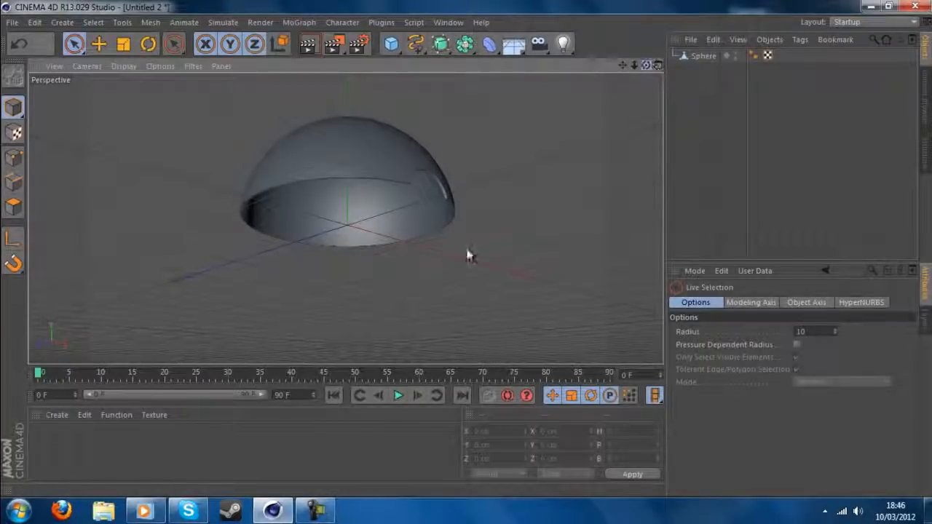
{"action": "left_click_drag", "start_coordinate": [468, 254], "coordinate": [467, 248], "text": "alt"}
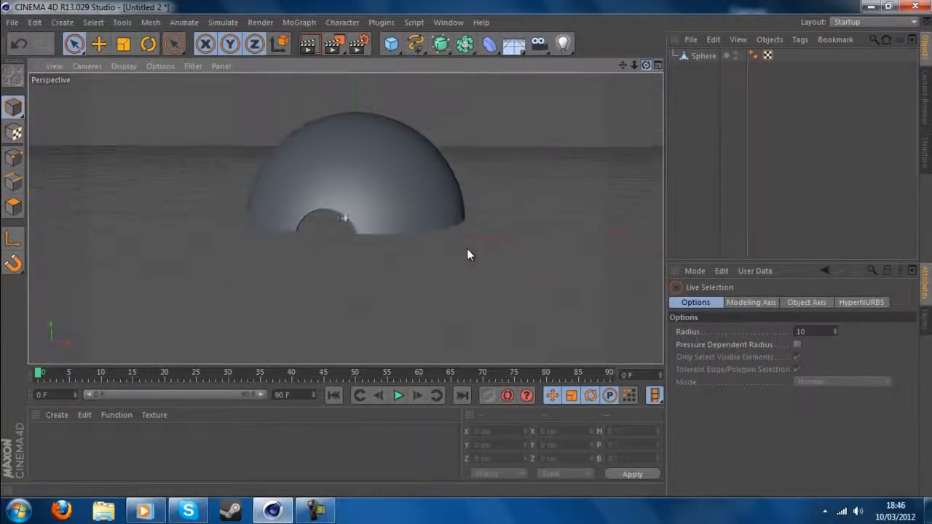
Rename the hemisphere shell object from Sphere to "Top half"
{"action": "left_click", "coordinate": [704, 55]}
{"action": "double_click", "coordinate": [714, 61]}
{"action": "type", "text": "Top"}
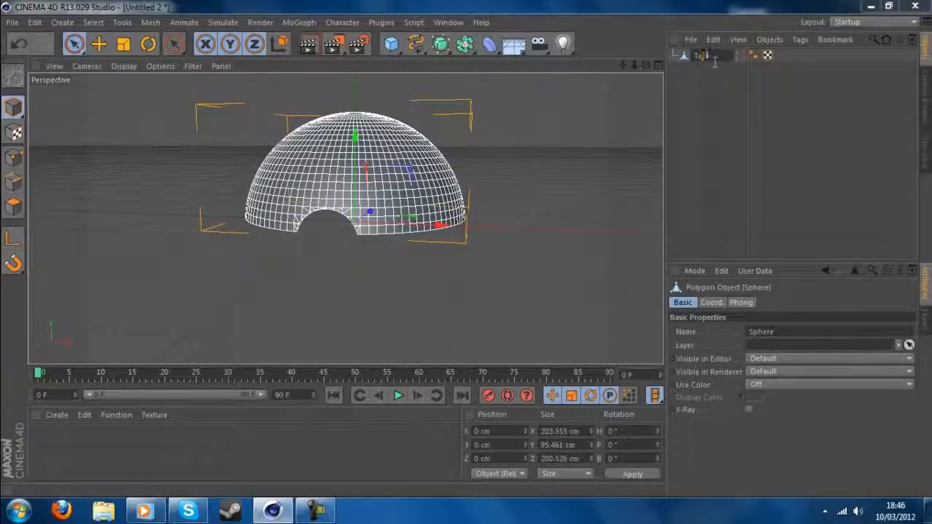
{"action": "type", "text": " half"}
{"action": "key", "text": "Return"}
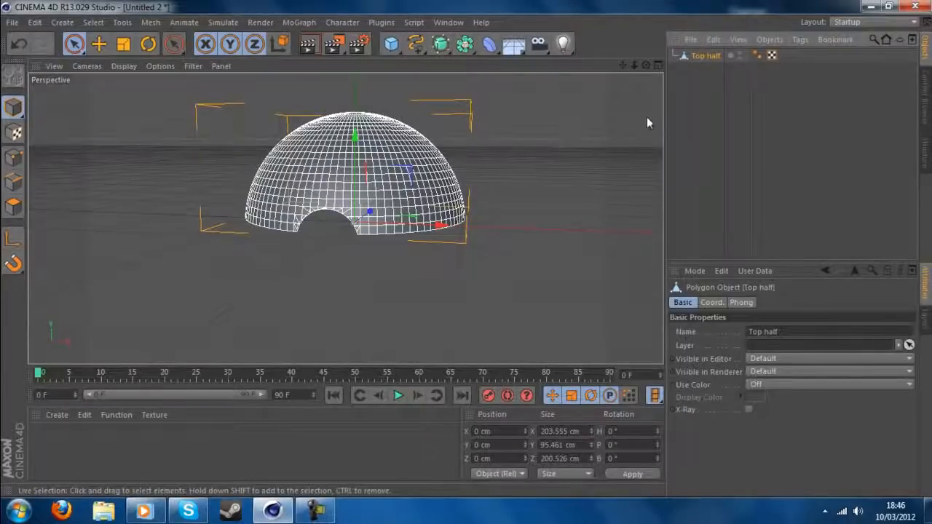
Duplicate the Top half object, place the copy beneath it in the object list, and rename it "Bottom half"
{"action": "key", "text": "ctrl+c"}
{"action": "key", "text": "ctrl+v"}
{"action": "left_click_drag", "start_coordinate": [714, 56], "coordinate": [722, 75]}
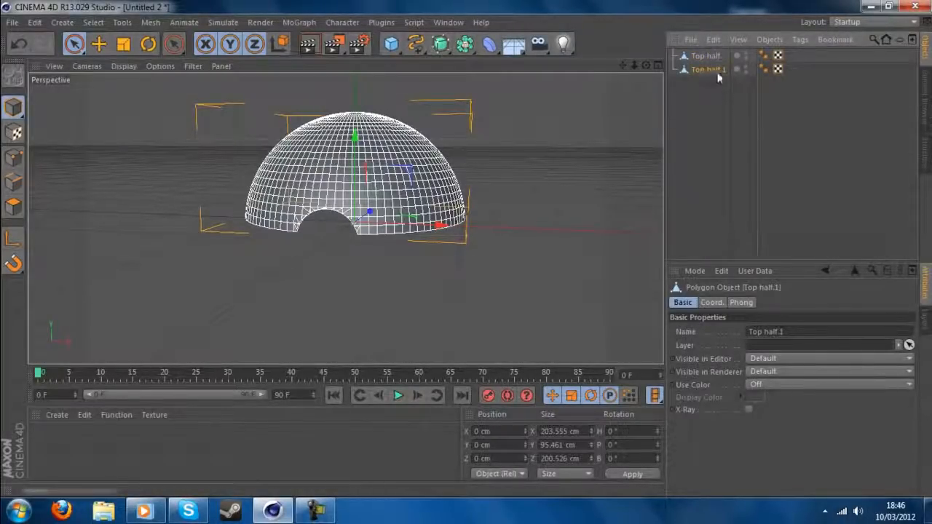
{"action": "double_click", "coordinate": [722, 70]}
{"action": "type", "text": "Bottom"}
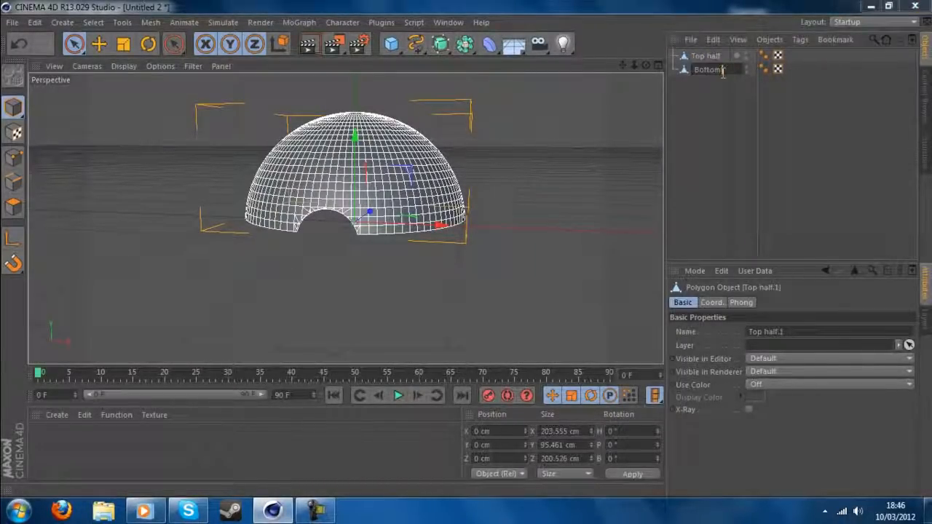
{"action": "type", "text": " half"}
{"action": "key", "text": "Return"}
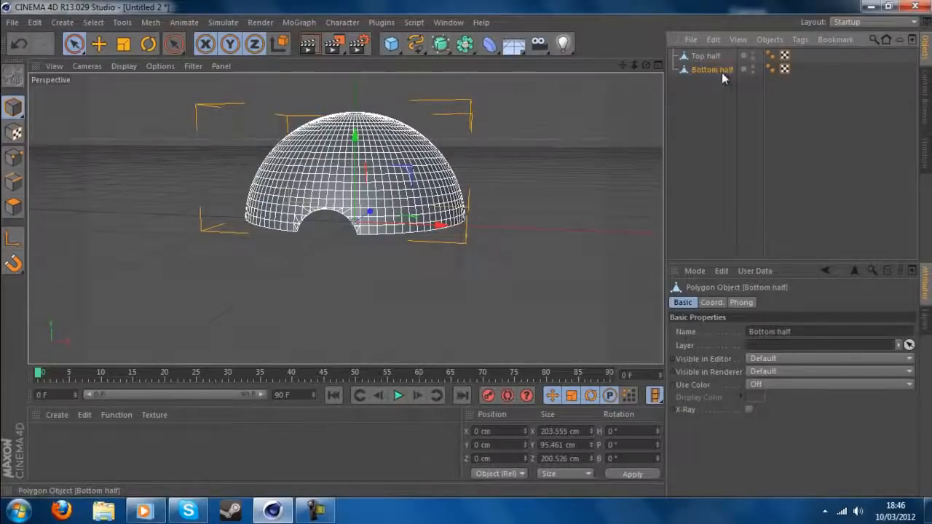
Rotate the Bottom half to 180° pitch and -180° heading so its button opening meets the top half's, and deselect it
{"action": "left_click", "coordinate": [149, 43]}
{"action": "left_click_drag", "start_coordinate": [363, 176], "coordinate": [381, 338]}
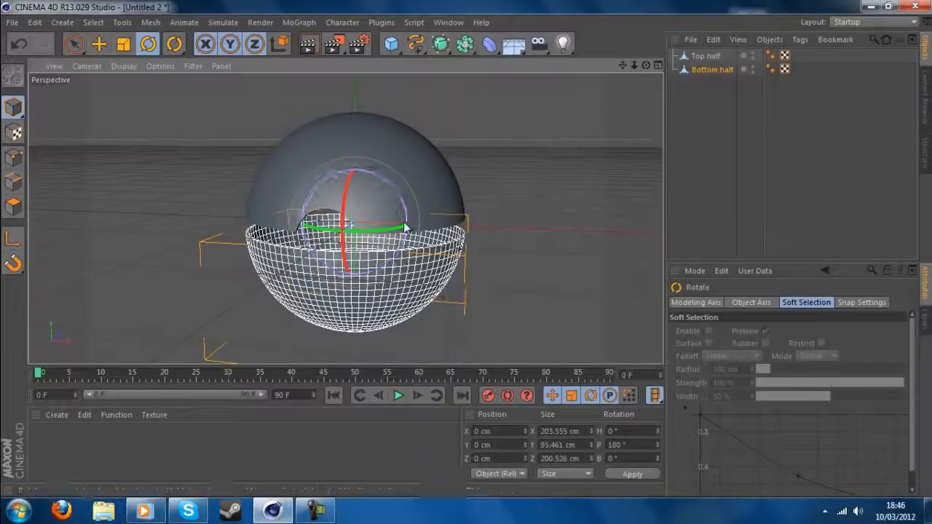
{"action": "left_click_drag", "start_coordinate": [401, 227], "coordinate": [94, 216]}
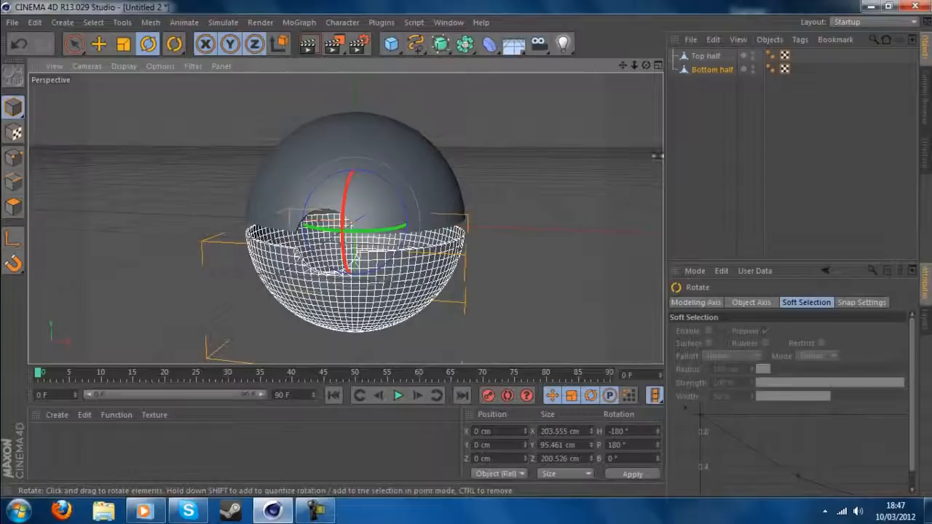
{"action": "left_click", "coordinate": [697, 144]}
{"action": "left_click_drag", "start_coordinate": [645, 65], "coordinate": [464, 254]}
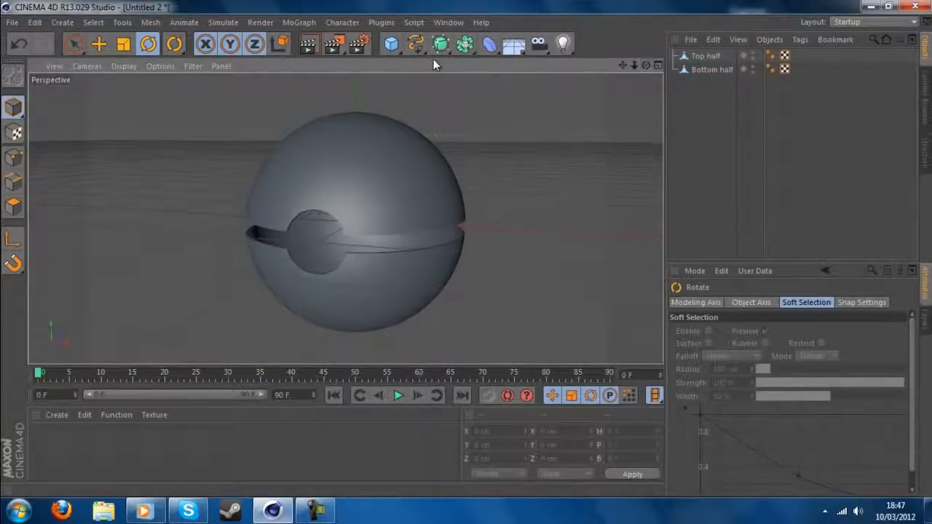
Add a sphere primitive with a 100 cm radius at the origin as the ball's inner core
{"action": "left_click", "coordinate": [394, 54]}
{"action": "left_click", "coordinate": [675, 87]}
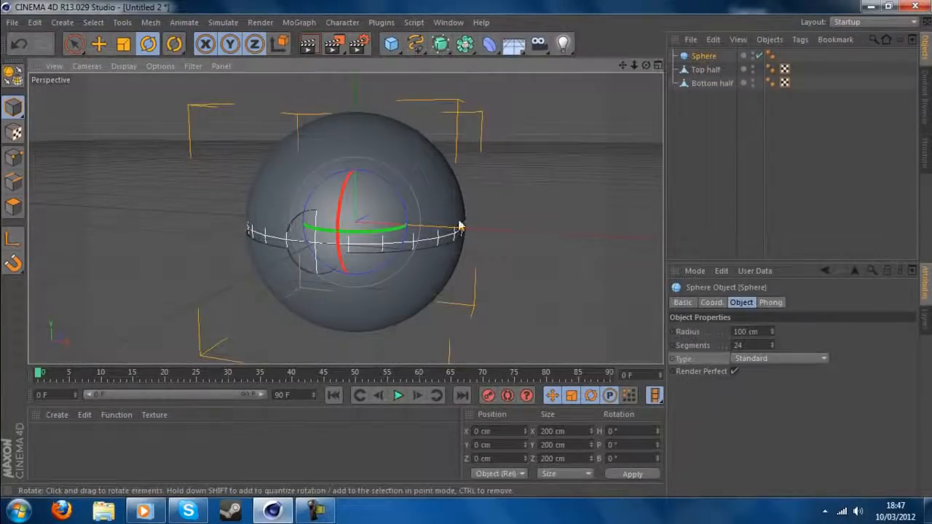
{"action": "left_click", "coordinate": [688, 175]}
{"action": "left_click_drag", "start_coordinate": [645, 66], "coordinate": [466, 254]}
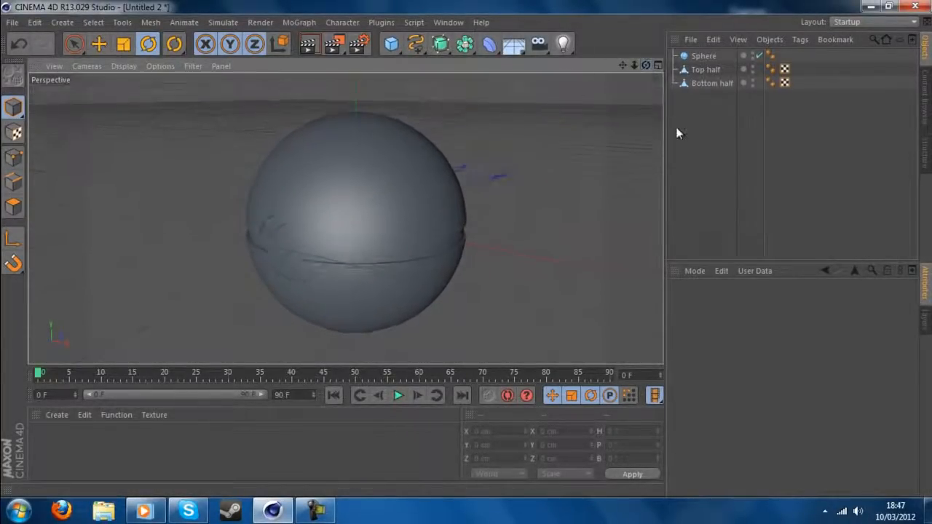
Add two cylinder primitives and rotate each to 90° pitch so they face the button opening
{"action": "left_click_drag", "start_coordinate": [394, 49], "coordinate": [657, 64]}
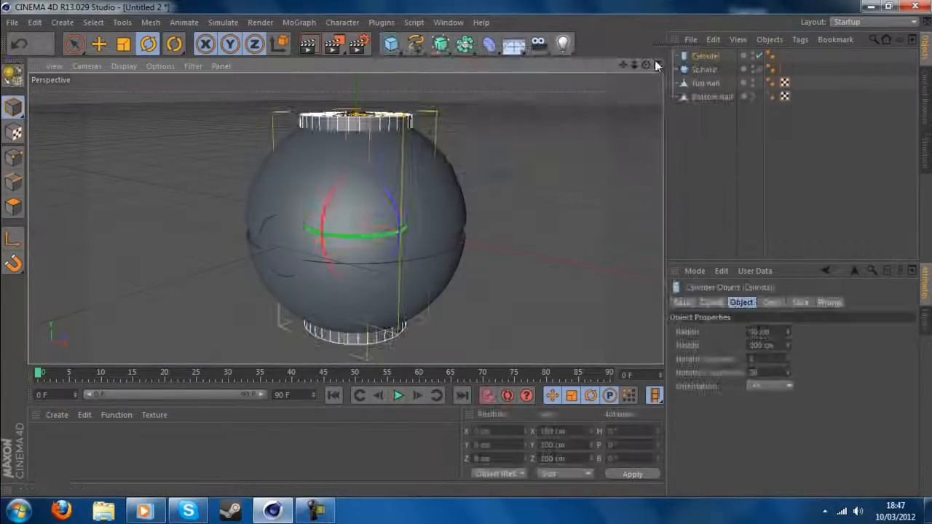
{"action": "left_click_drag", "start_coordinate": [401, 50], "coordinate": [545, 87]}
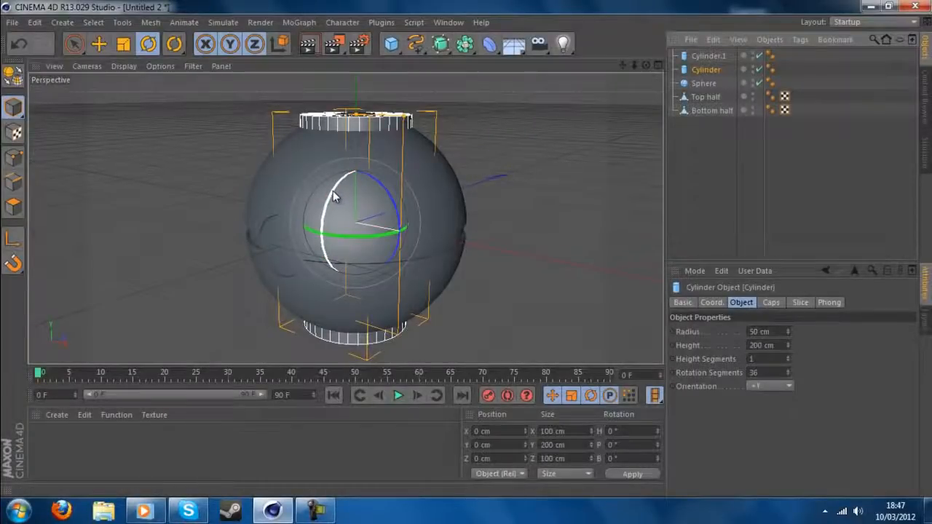
{"action": "left_click_drag", "start_coordinate": [332, 192], "coordinate": [328, 273]}
{"action": "left_click", "coordinate": [707, 55]}
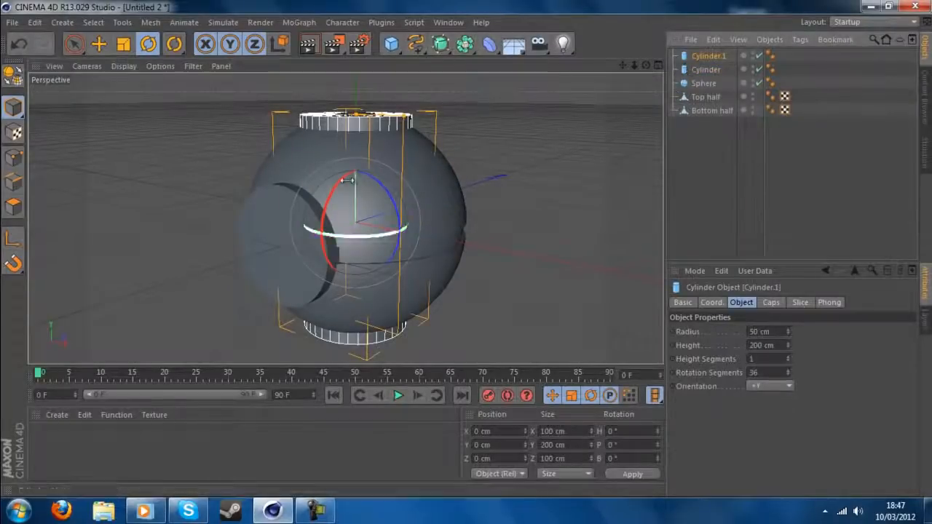
{"action": "left_click_drag", "start_coordinate": [346, 185], "coordinate": [335, 251]}
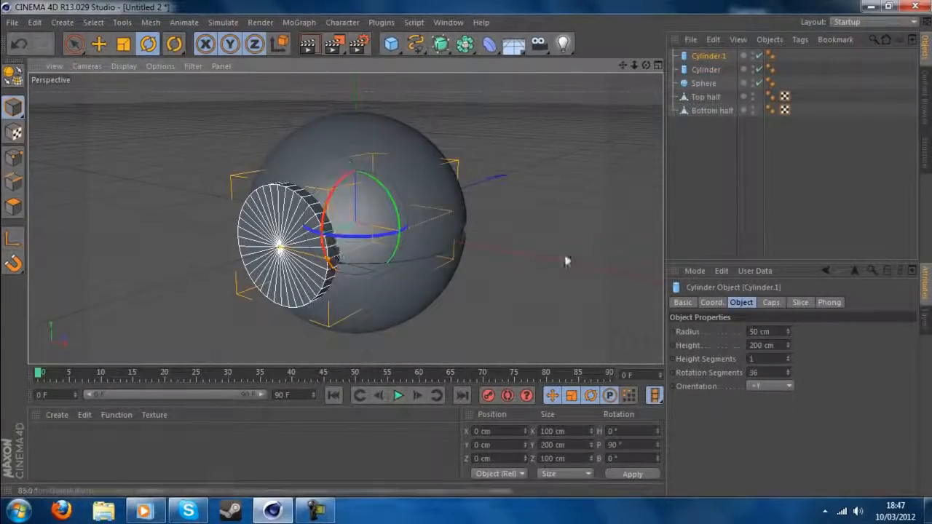
Scale the first cylinder to 20 cm radius and 80 cm height, and Cylinder.1 to 15 cm radius and 60 cm height
{"action": "left_click", "coordinate": [703, 70]}
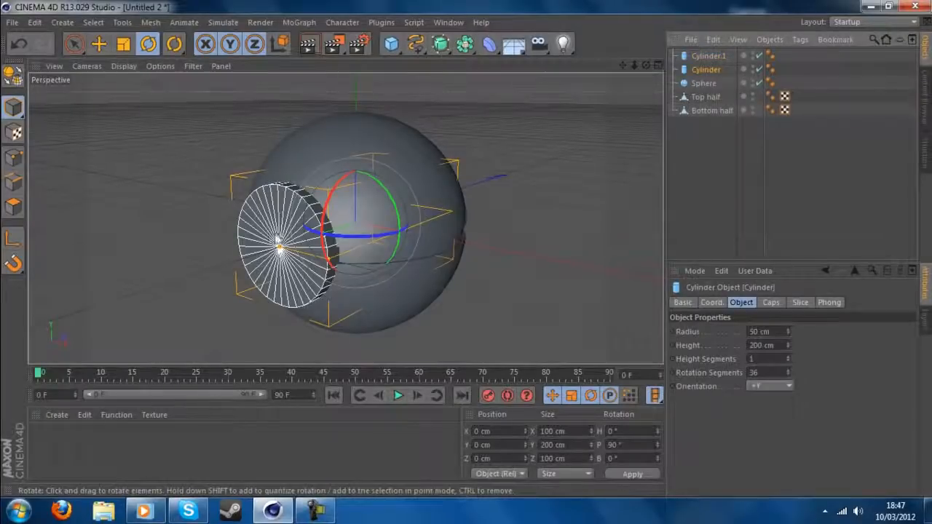
{"action": "left_click", "coordinate": [123, 45]}
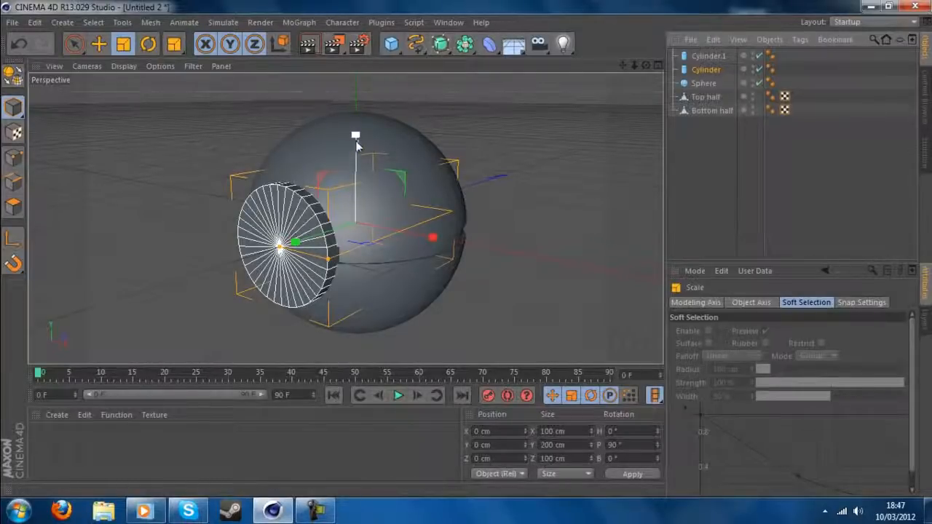
{"action": "left_click_drag", "start_coordinate": [356, 144], "coordinate": [358, 197]}
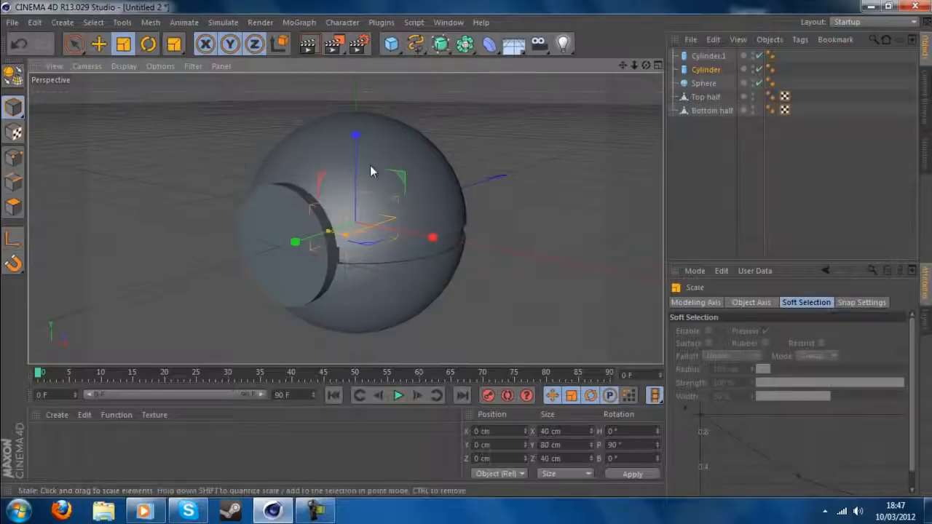
{"action": "left_click", "coordinate": [707, 56]}
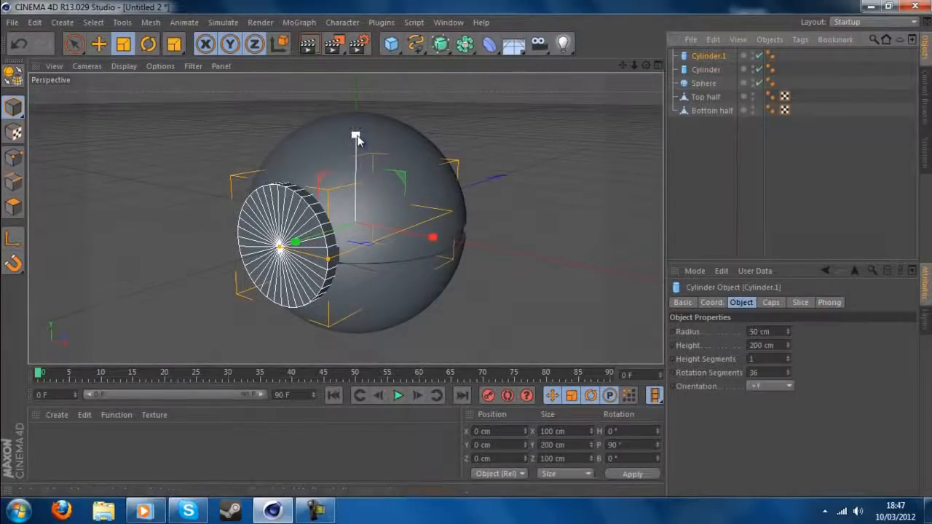
{"action": "left_click_drag", "start_coordinate": [356, 136], "coordinate": [362, 195]}
Move the larger cylinder along the Z axis to -60 cm so it sits in the button opening
{"action": "left_click", "coordinate": [707, 70]}
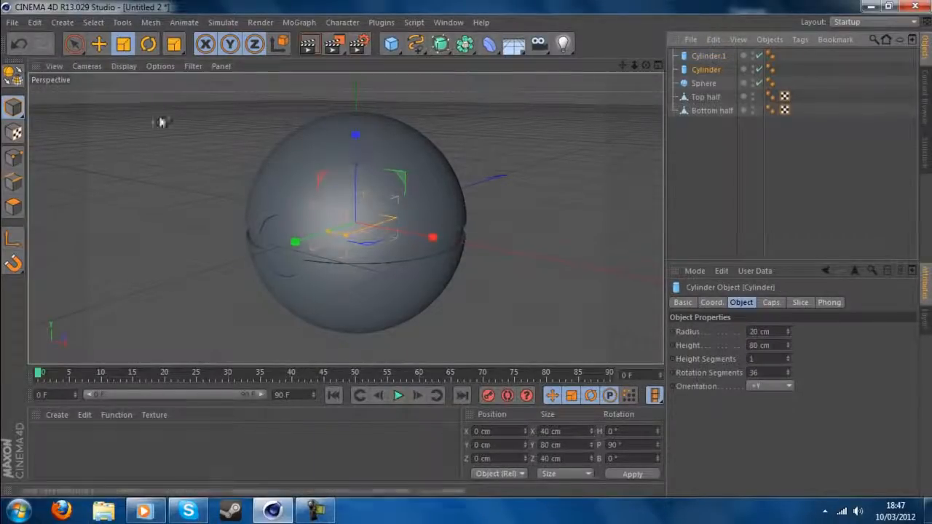
{"action": "left_click", "coordinate": [99, 45]}
{"action": "left_click_drag", "start_coordinate": [321, 238], "coordinate": [308, 245]}
{"action": "key", "text": "ctrl+z"}
{"action": "left_click_drag", "start_coordinate": [647, 66], "coordinate": [628, 79]}
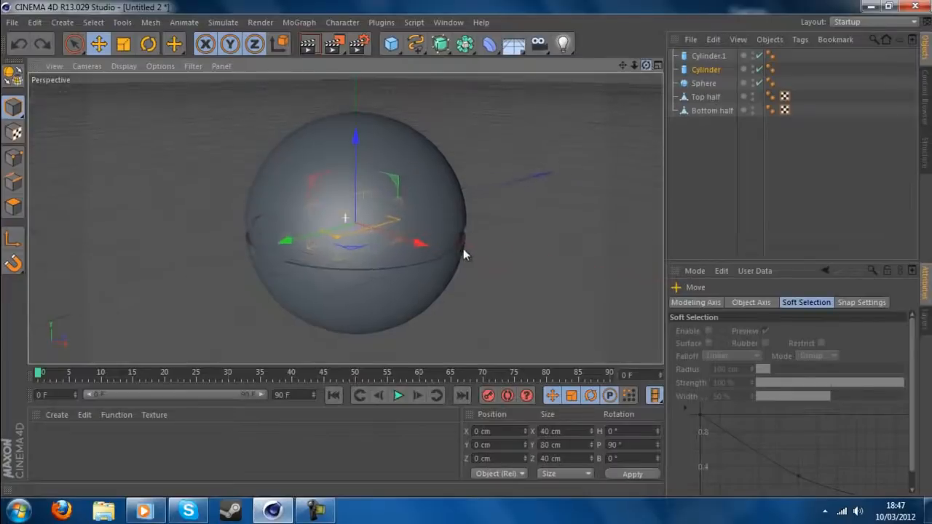
{"action": "left_click_drag", "start_coordinate": [284, 240], "coordinate": [224, 252]}
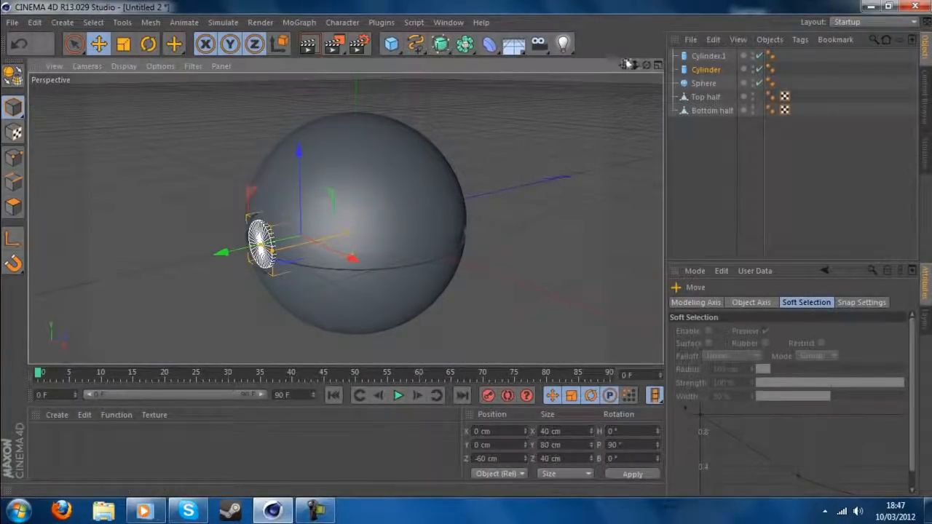
{"action": "left_click_drag", "start_coordinate": [634, 66], "coordinate": [468, 250]}
{"action": "left_click_drag", "start_coordinate": [646, 66], "coordinate": [466, 248]}
Move the smaller cylinder, Cylinder.1, to Z -72.5 cm so it protrudes slightly from the larger one, and clear the selection
{"action": "left_click", "coordinate": [703, 56]}
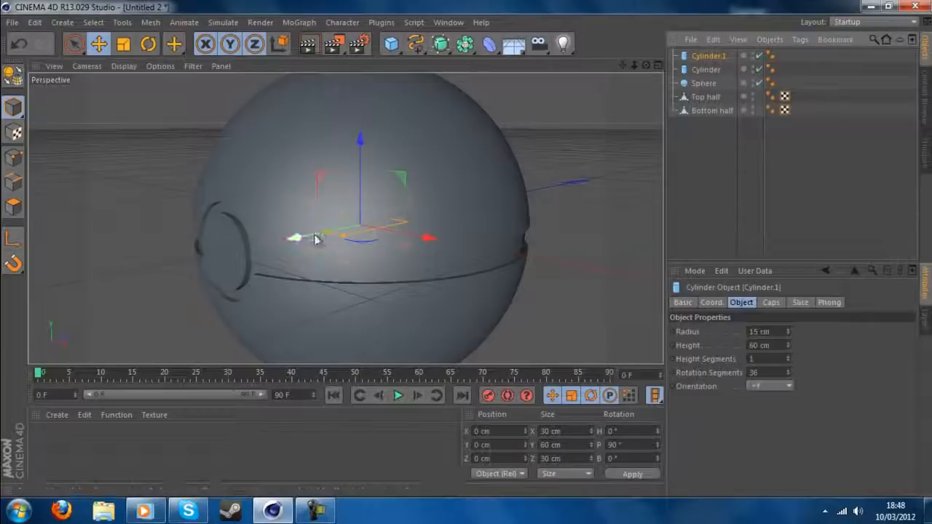
{"action": "left_click_drag", "start_coordinate": [294, 243], "coordinate": [194, 255]}
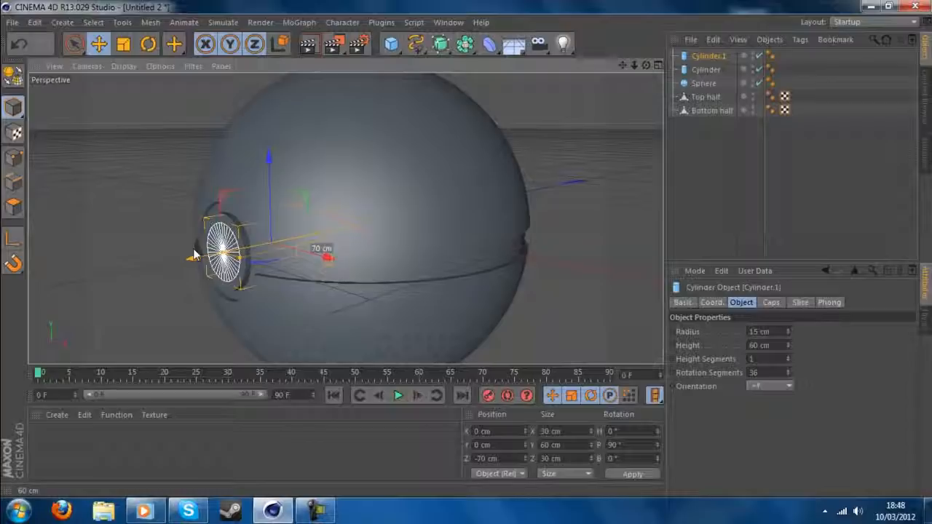
{"action": "left_click_drag", "start_coordinate": [187, 257], "coordinate": [175, 260]}
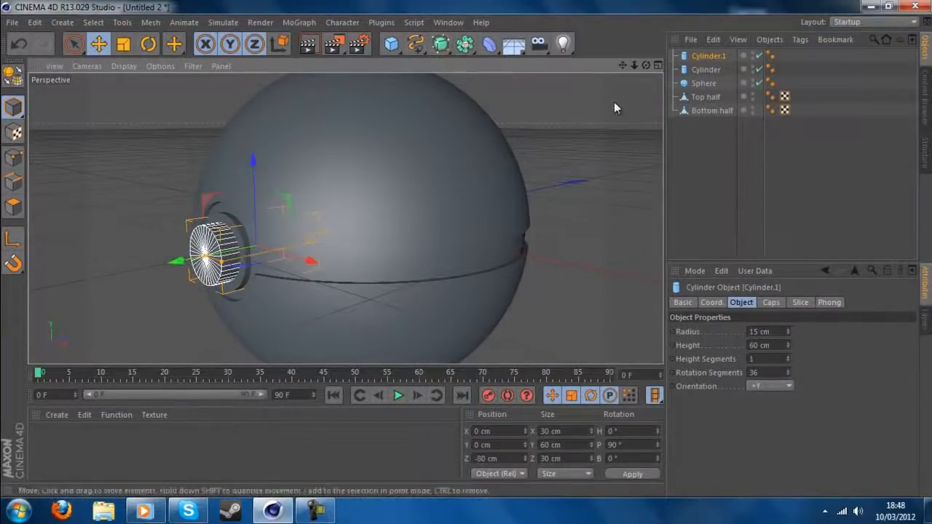
{"action": "left_click_drag", "start_coordinate": [645, 66], "coordinate": [466, 255]}
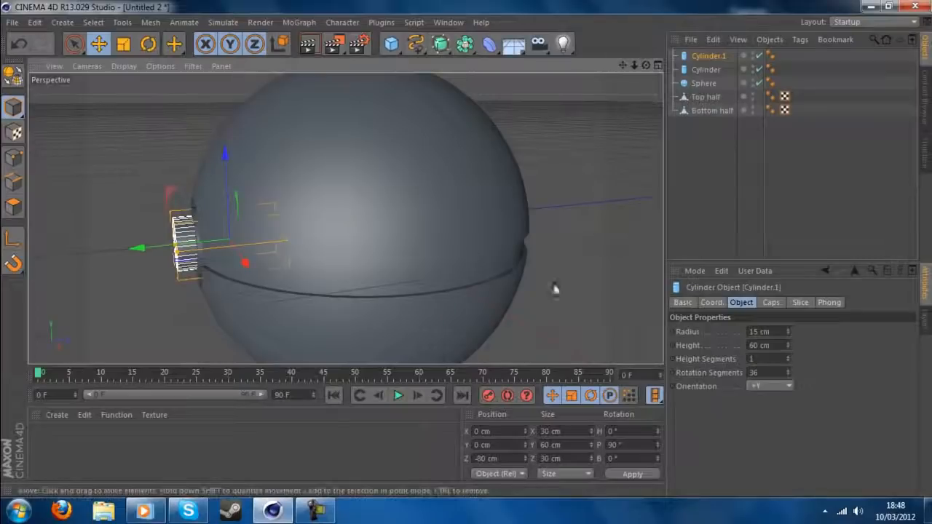
{"action": "left_click", "coordinate": [488, 459]}
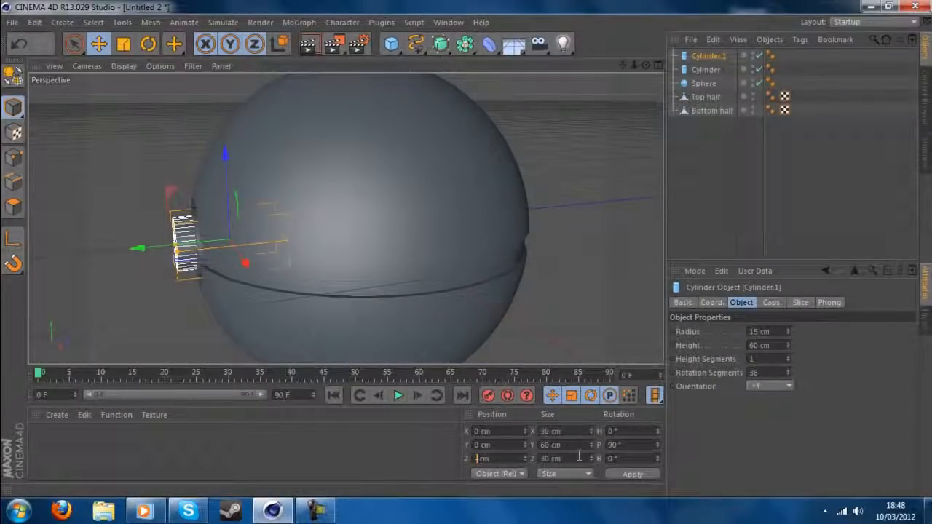
{"action": "key", "text": "Return"}
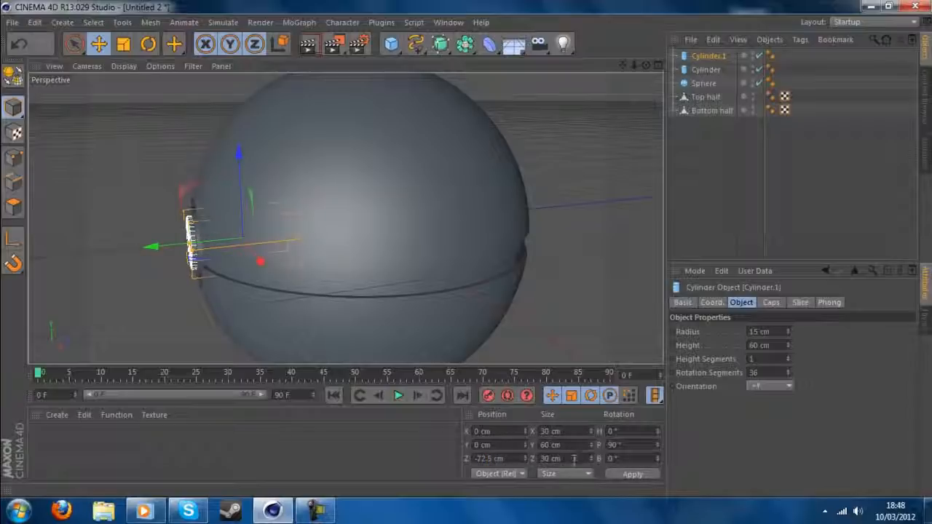
{"action": "left_click", "coordinate": [181, 262]}
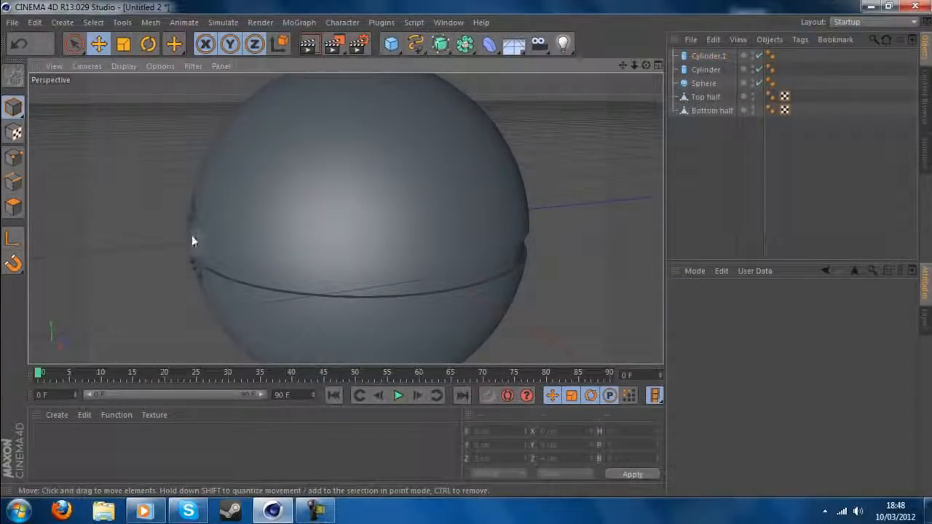
{"action": "left_click_drag", "start_coordinate": [646, 65], "coordinate": [469, 250]}
{"action": "scroll", "coordinate": [466, 251], "scroll_direction": "down", "scroll_amount": 5}
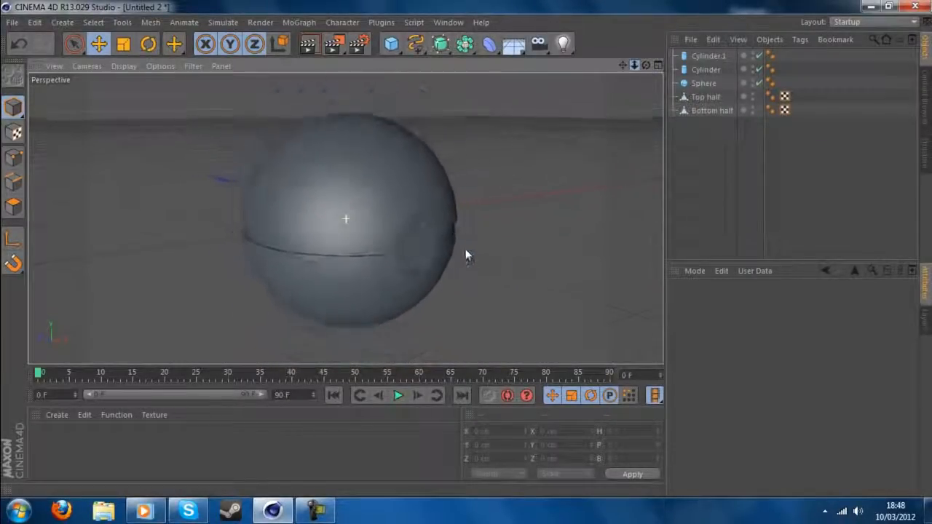
Create three new materials in the material manager
{"action": "double_click", "coordinate": [163, 447]}
{"action": "double_click", "coordinate": [126, 448]}
{"action": "double_click", "coordinate": [126, 449]}
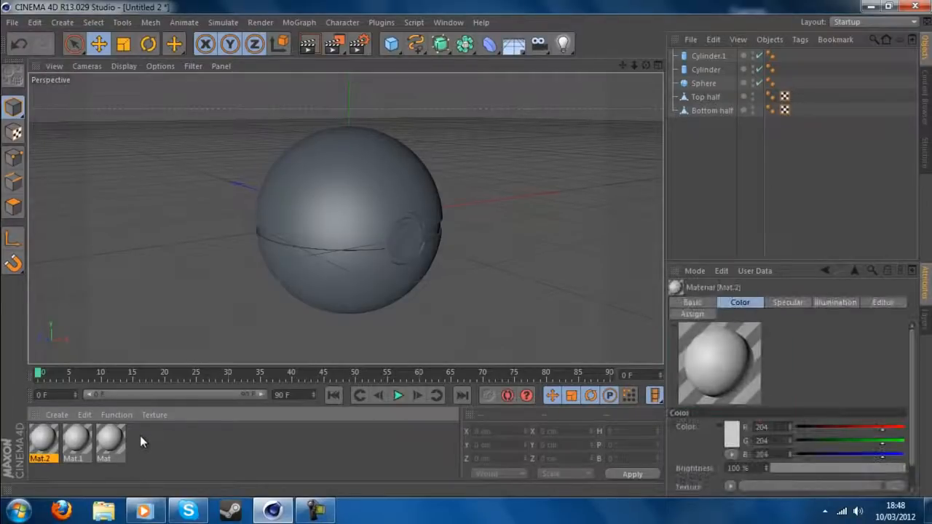
{"action": "double_click", "coordinate": [110, 441]}
{"action": "left_click", "coordinate": [589, 93]}
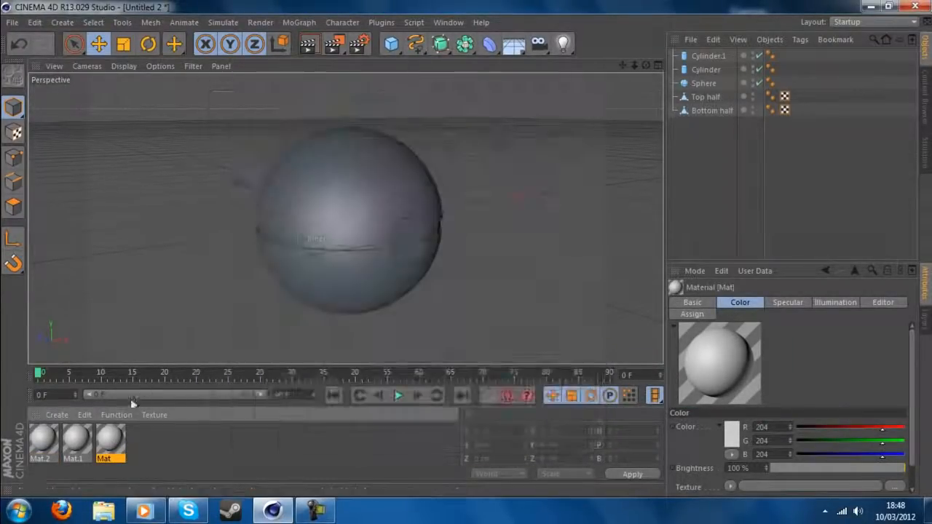
Delete the extra materials Mat.1 and Mat.2, keeping only Mat
{"action": "left_click", "coordinate": [69, 445]}
{"action": "key", "text": "Delete"}
{"action": "left_click", "coordinate": [40, 445]}
{"action": "key", "text": "Delete"}
Set the Mat material's color to pure white (255, 255, 255) and bring up its Reflection channel settings
{"action": "double_click", "coordinate": [56, 441]}
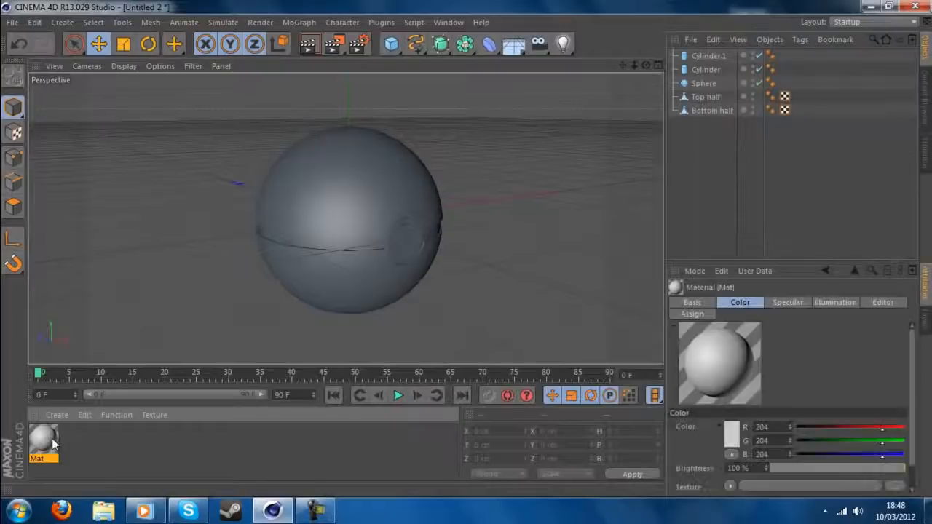
{"action": "left_click", "coordinate": [223, 235]}
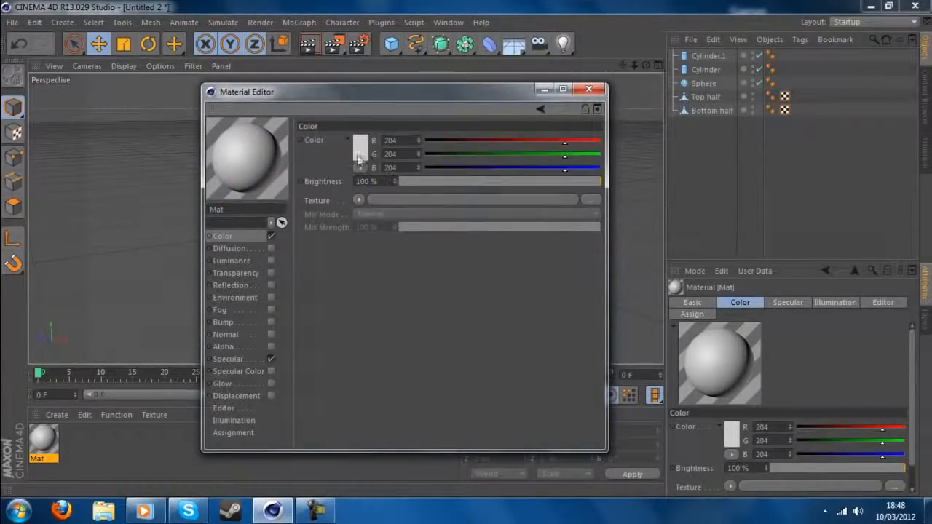
{"action": "left_click", "coordinate": [358, 159]}
{"action": "left_click", "coordinate": [284, 111]}
{"action": "left_click", "coordinate": [344, 220]}
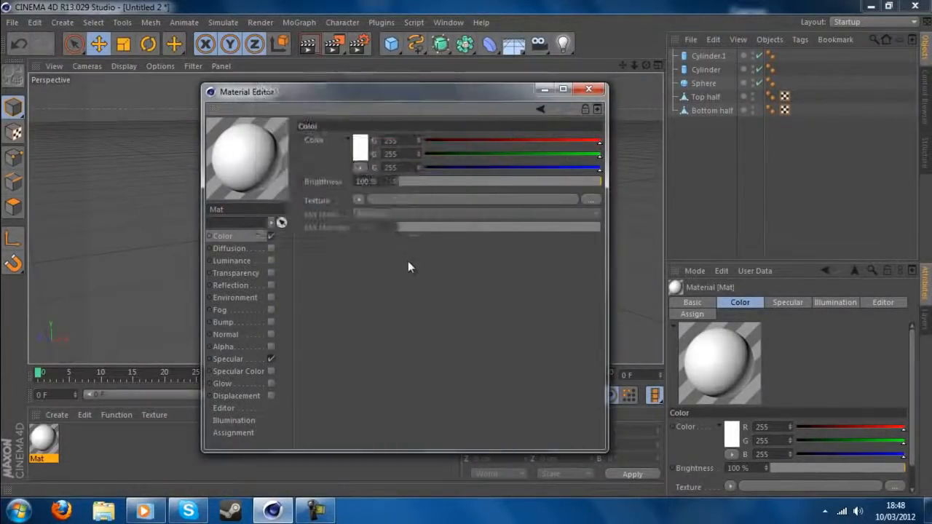
{"action": "left_click", "coordinate": [271, 285]}
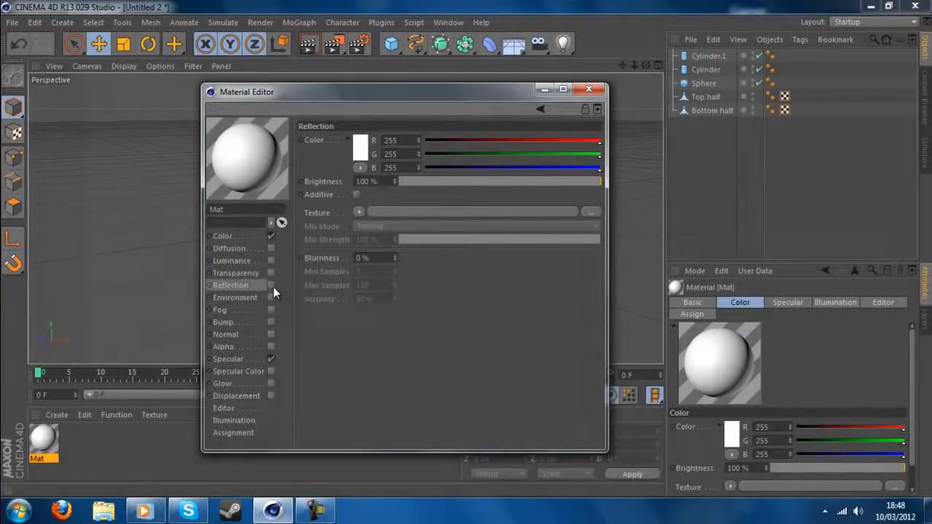
Enable the white material's reflection at 10% brightness with a Fresnel texture at 20% mix strength, and close the material editor
{"action": "type", "text": "1"}
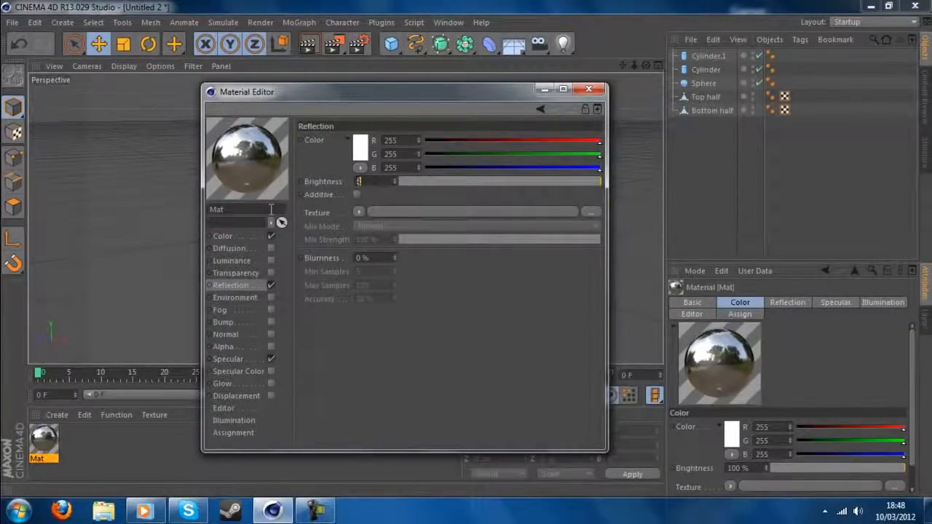
{"action": "type", "text": "0"}
{"action": "key", "text": "Return"}
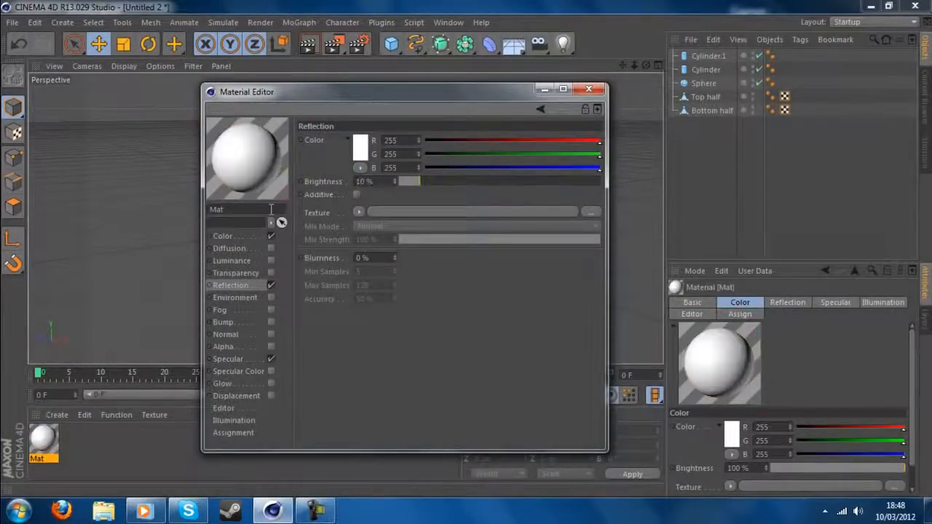
{"action": "left_click", "coordinate": [360, 212]}
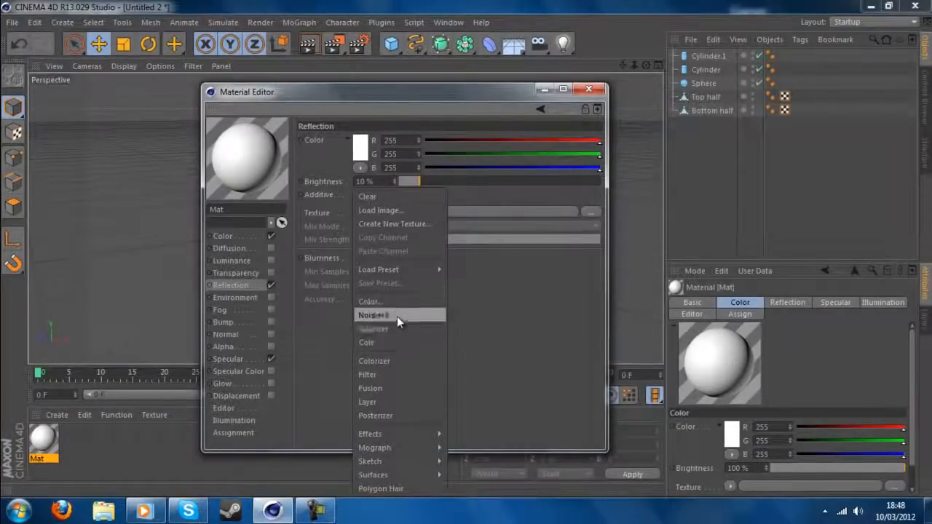
{"action": "left_click", "coordinate": [393, 343]}
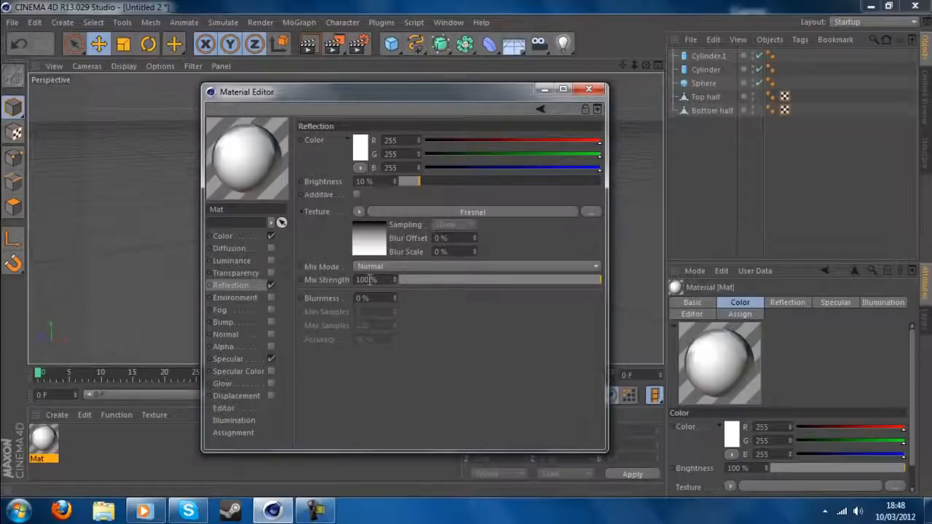
{"action": "type", "text": "20"}
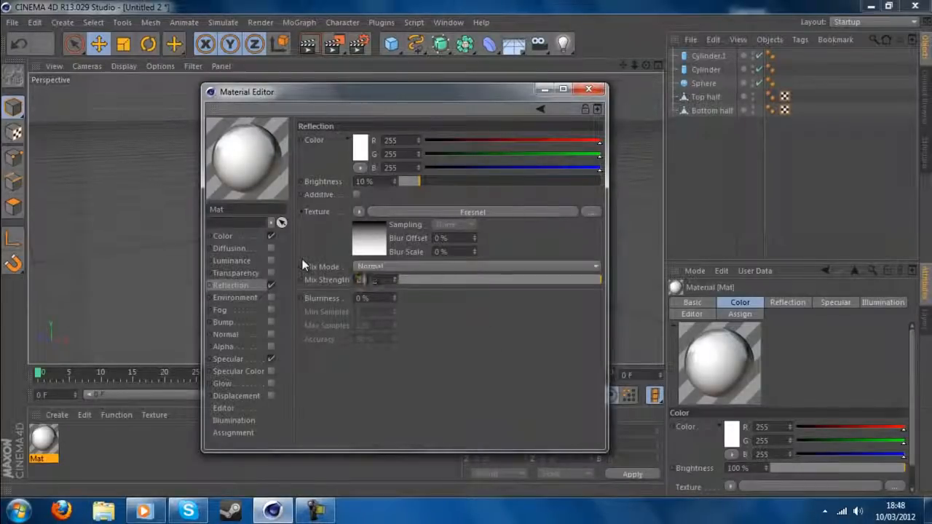
{"action": "key", "text": "Return"}
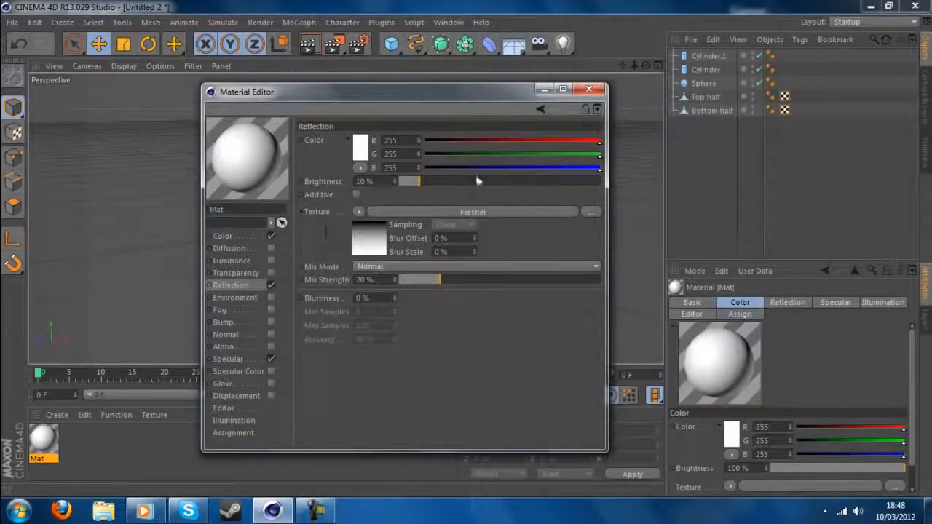
{"action": "left_click", "coordinate": [588, 88]}
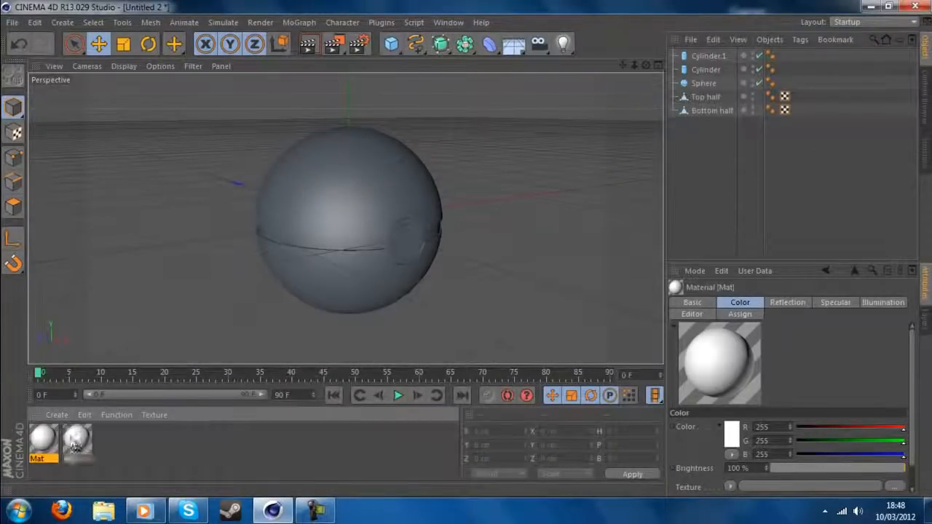
Duplicate the white material twice and change the middle copy's color to pure bright red
{"action": "double_click", "coordinate": [109, 441]}
{"action": "double_click", "coordinate": [76, 440]}
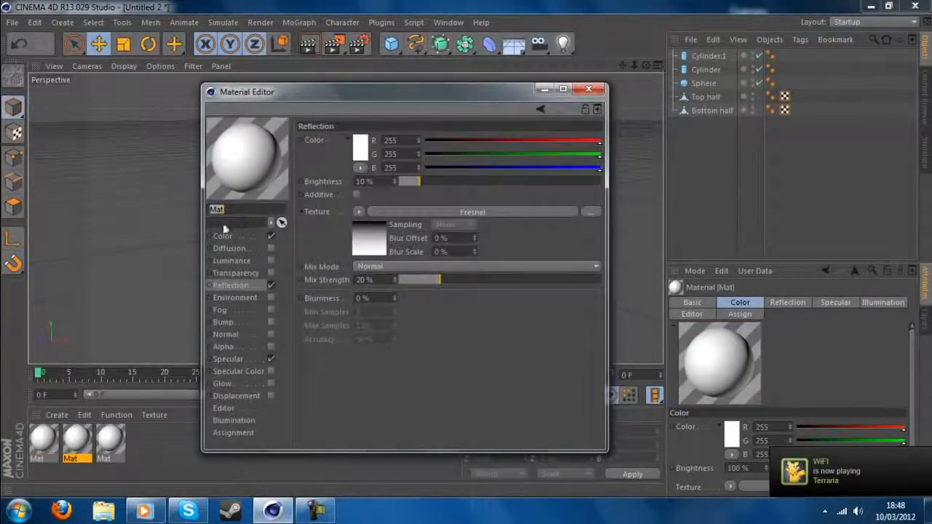
{"action": "left_click", "coordinate": [231, 237]}
{"action": "left_click", "coordinate": [359, 147]}
{"action": "left_click", "coordinate": [371, 100]}
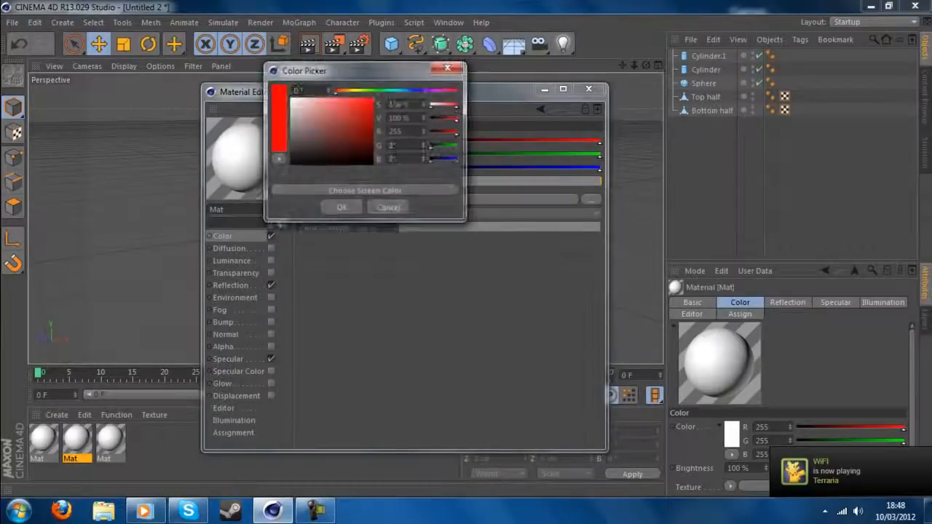
{"action": "left_click", "coordinate": [344, 207]}
{"action": "left_click", "coordinate": [588, 89]}
Change the first material's color to near-black (31, 31, 31) and close the material editor
{"action": "double_click", "coordinate": [43, 440]}
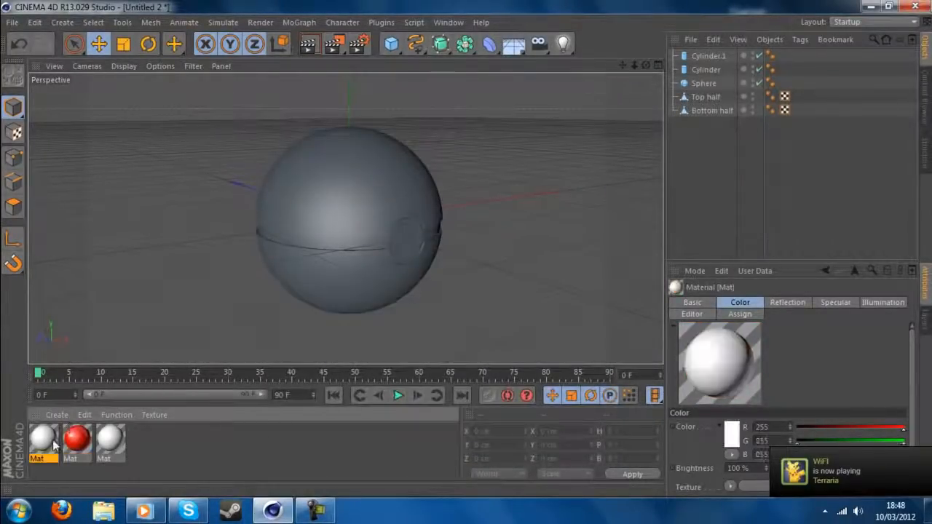
{"action": "left_click", "coordinate": [360, 148]}
{"action": "left_click_drag", "start_coordinate": [286, 139], "coordinate": [264, 166]}
{"action": "left_click", "coordinate": [335, 209]}
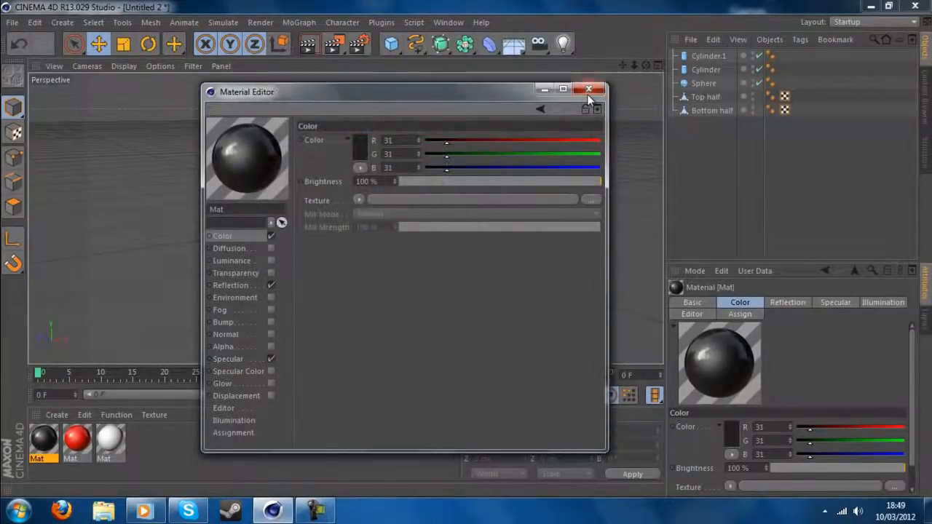
{"action": "left_click", "coordinate": [589, 89]}
Apply white to the bottom half and both button cylinders, red to the top half, and black to the inner sphere
{"action": "left_click_drag", "start_coordinate": [113, 440], "coordinate": [333, 298]}
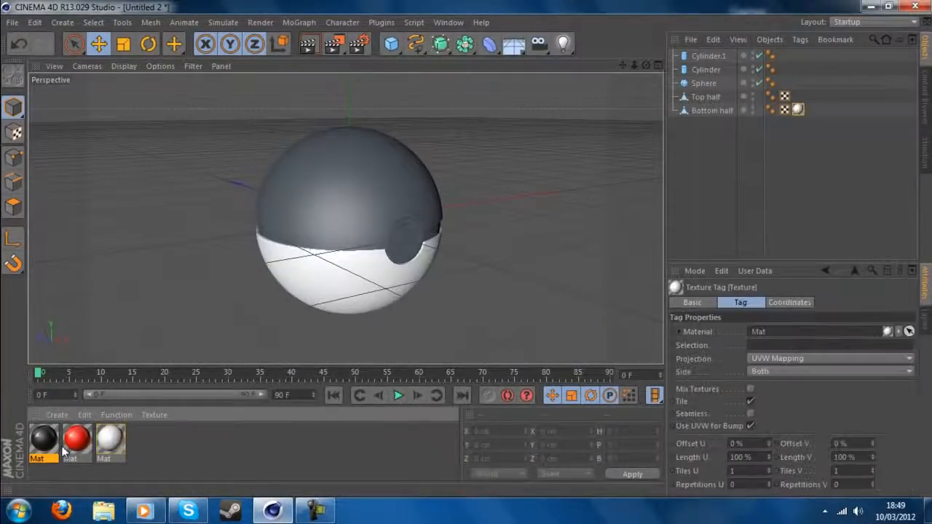
{"action": "left_click_drag", "start_coordinate": [76, 441], "coordinate": [279, 221]}
{"action": "left_click_drag", "start_coordinate": [44, 439], "coordinate": [328, 252]}
{"action": "left_click_drag", "start_coordinate": [402, 242], "coordinate": [402, 242]}
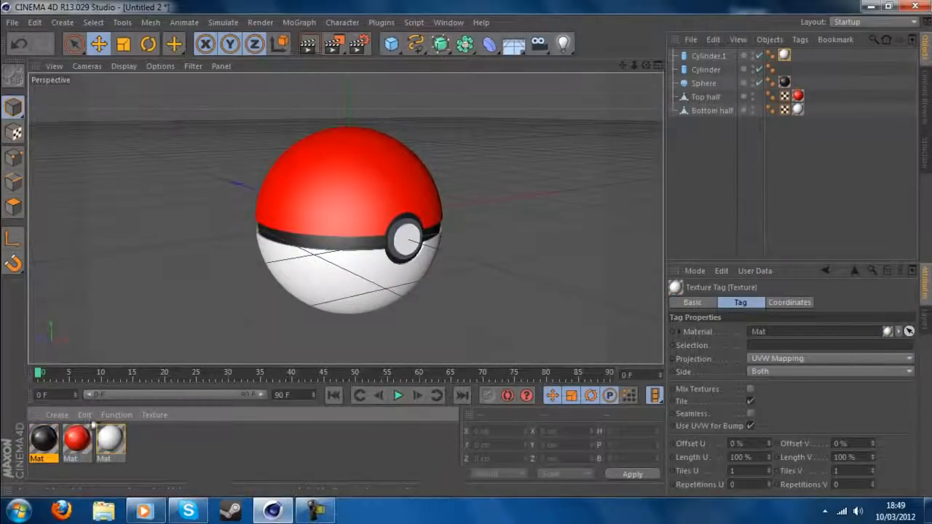
{"action": "left_click_drag", "start_coordinate": [109, 440], "coordinate": [408, 251]}
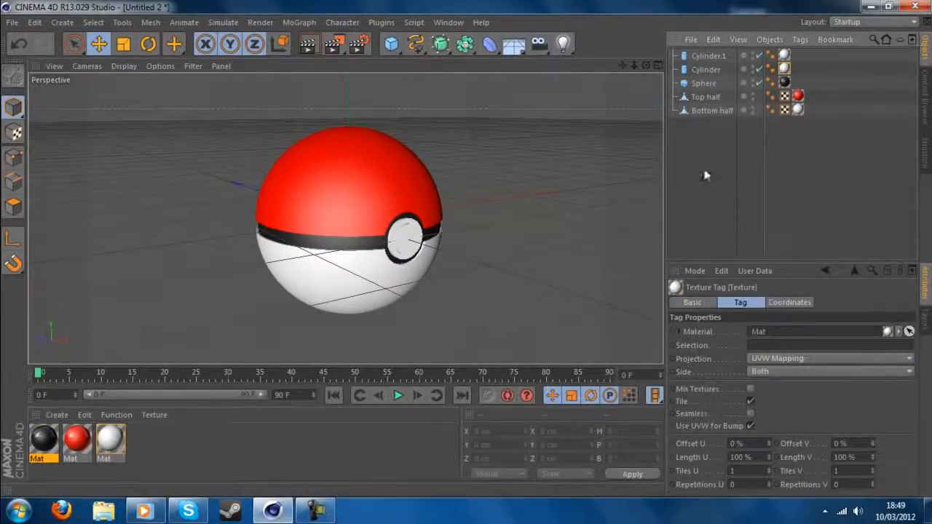
{"action": "left_click", "coordinate": [685, 206]}
Render a preview of the textured Pokeball in the perspective view
{"action": "left_click_drag", "start_coordinate": [481, 241], "coordinate": [467, 247], "text": "alt"}
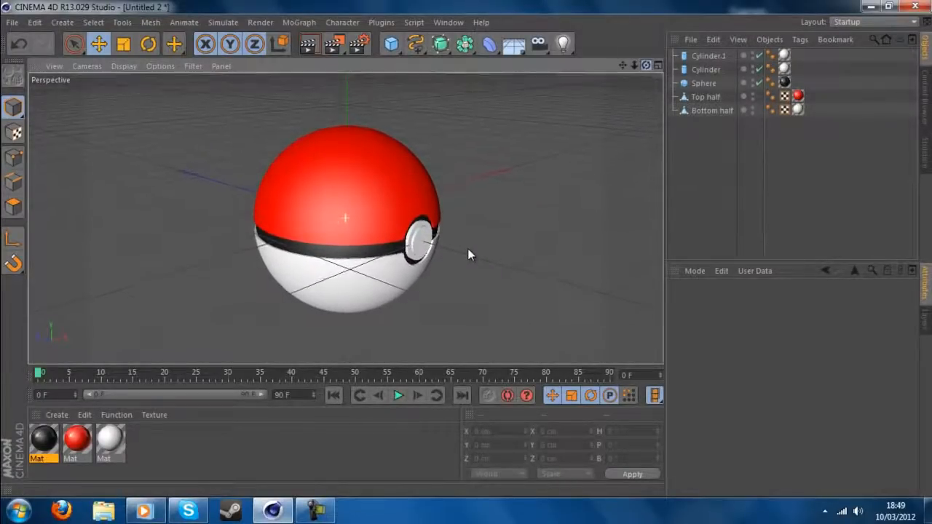
{"action": "left_click_drag", "start_coordinate": [634, 65], "coordinate": [638, 65]}
{"action": "left_click_drag", "start_coordinate": [467, 248], "coordinate": [467, 248], "text": "alt"}
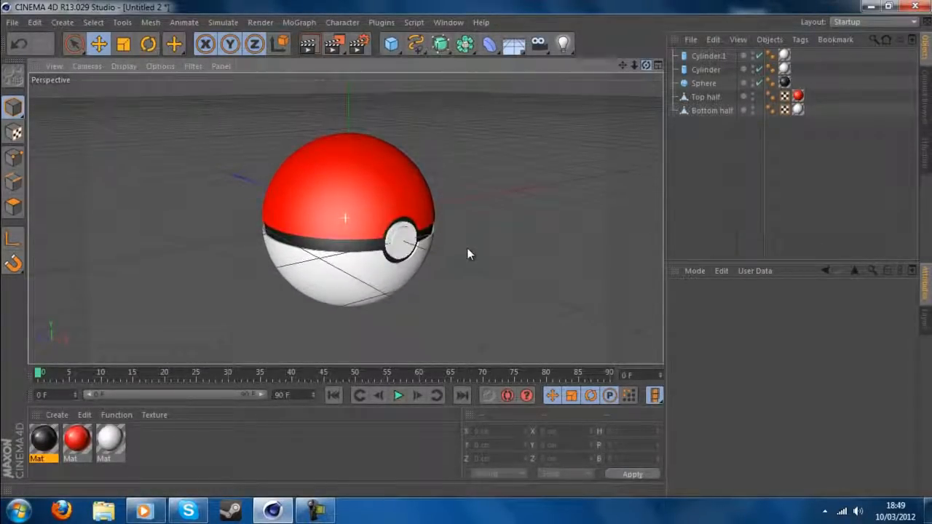
{"action": "left_click", "coordinate": [308, 43]}
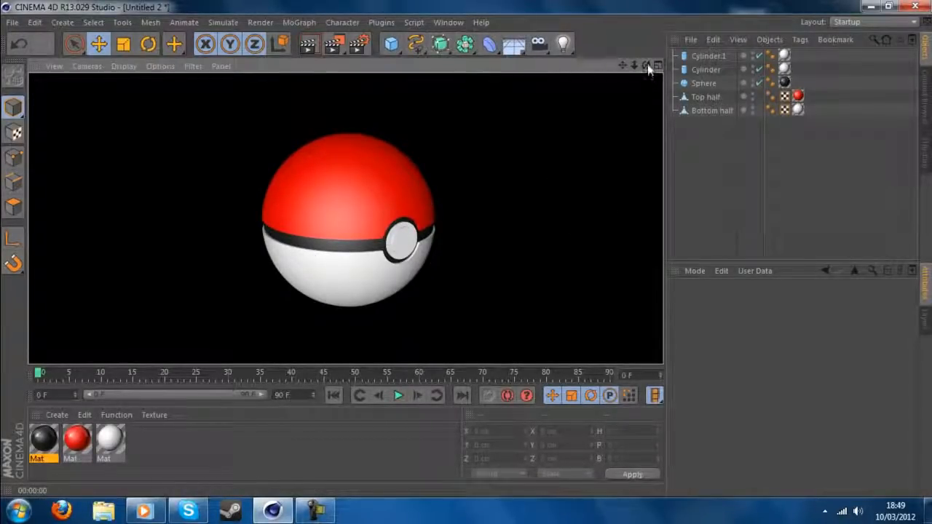
{"action": "left_click", "coordinate": [719, 130]}
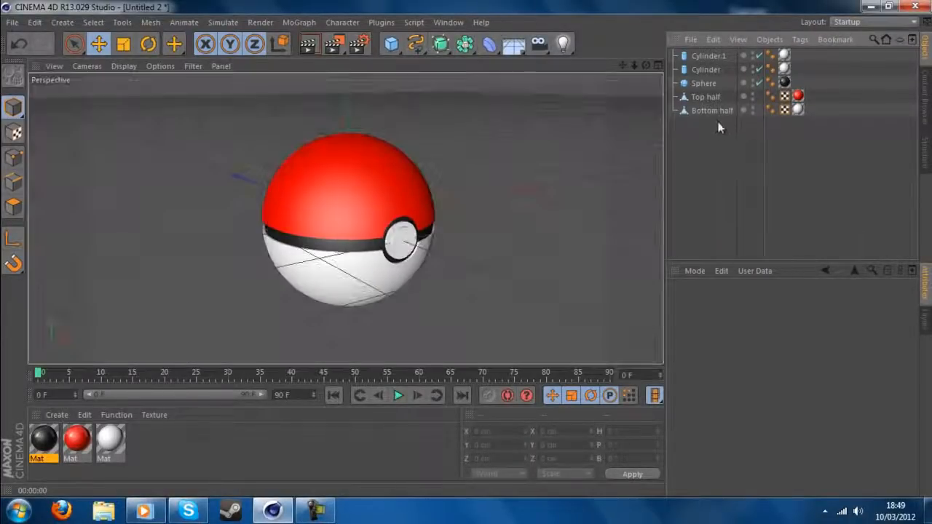
Group all five objects under one null and rename the group as Pokeball
{"action": "left_click", "coordinate": [718, 112]}
{"action": "key", "text": "ctrl+a"}
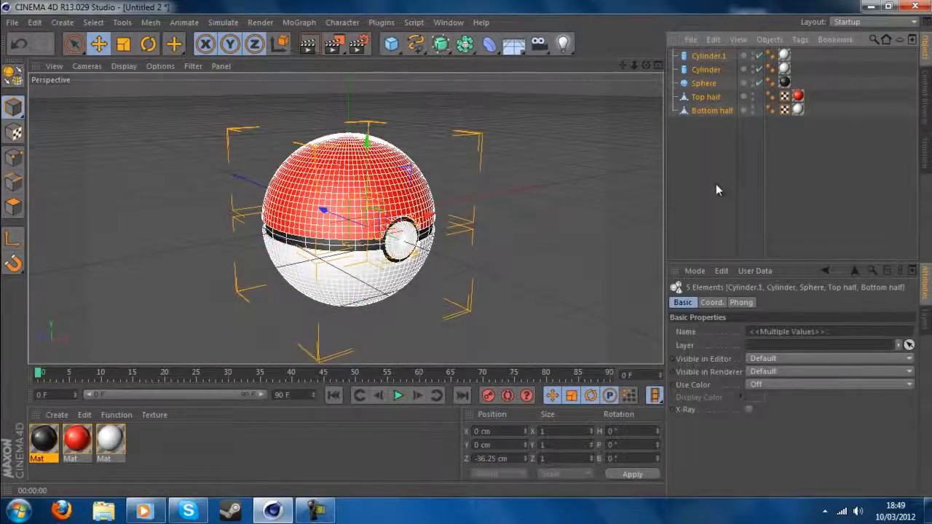
{"action": "key", "text": "alt+g"}
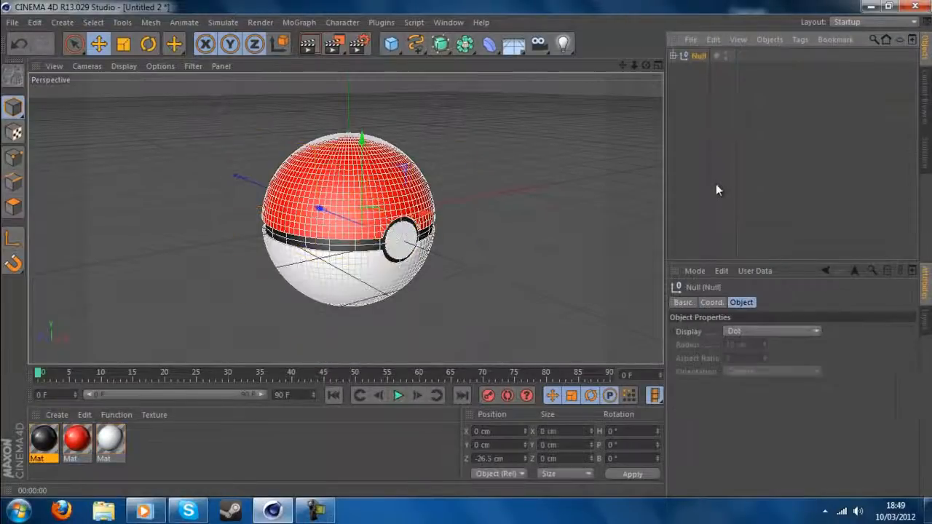
{"action": "double_click", "coordinate": [696, 57]}
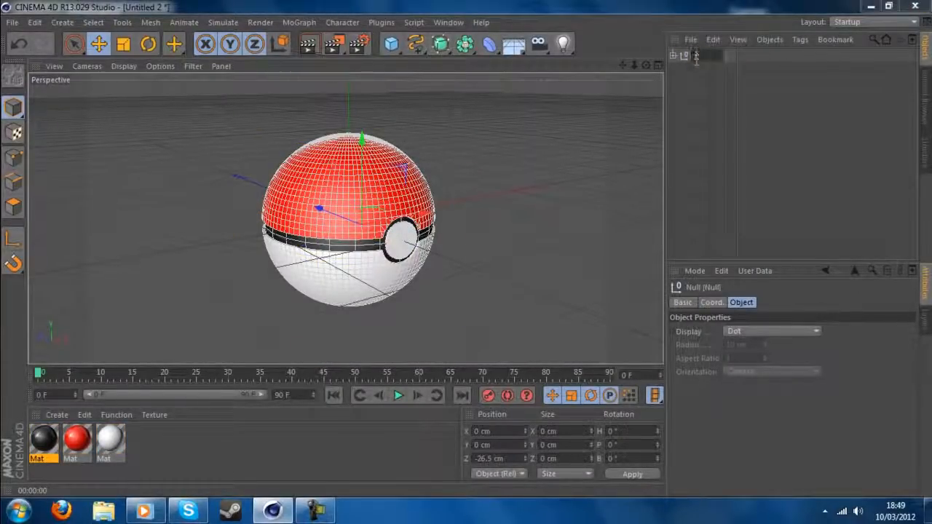
{"action": "type", "text": "Pokeball"}
{"action": "key", "text": "Return"}
{"action": "left_click", "coordinate": [712, 109]}
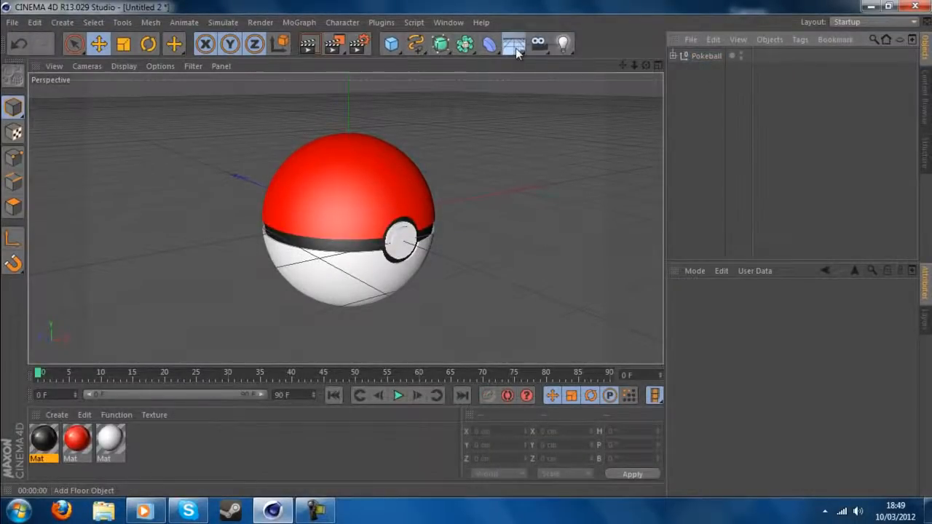
Add a floor to the scene and raise the Pokeball group to Y 80 cm
{"action": "left_click_drag", "start_coordinate": [516, 48], "coordinate": [569, 70]}
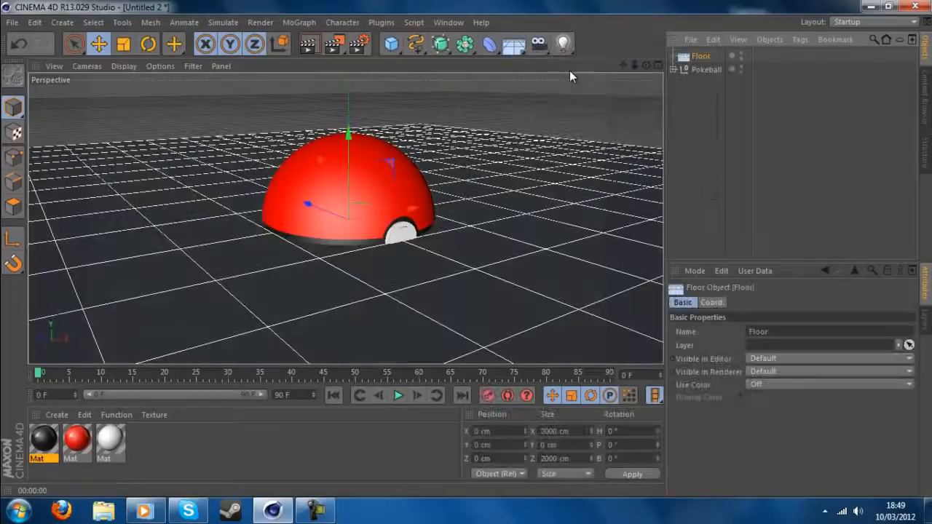
{"action": "left_click", "coordinate": [705, 69]}
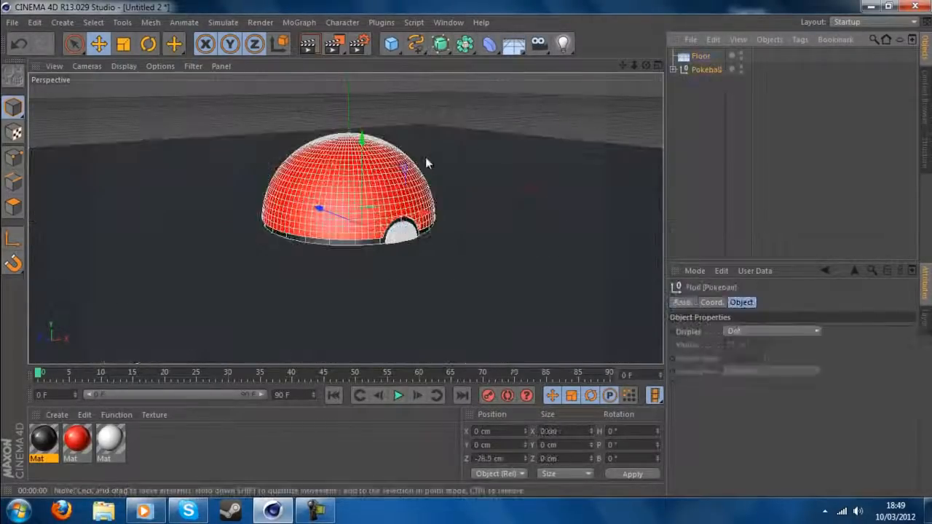
{"action": "left_click_drag", "start_coordinate": [363, 139], "coordinate": [362, 76]}
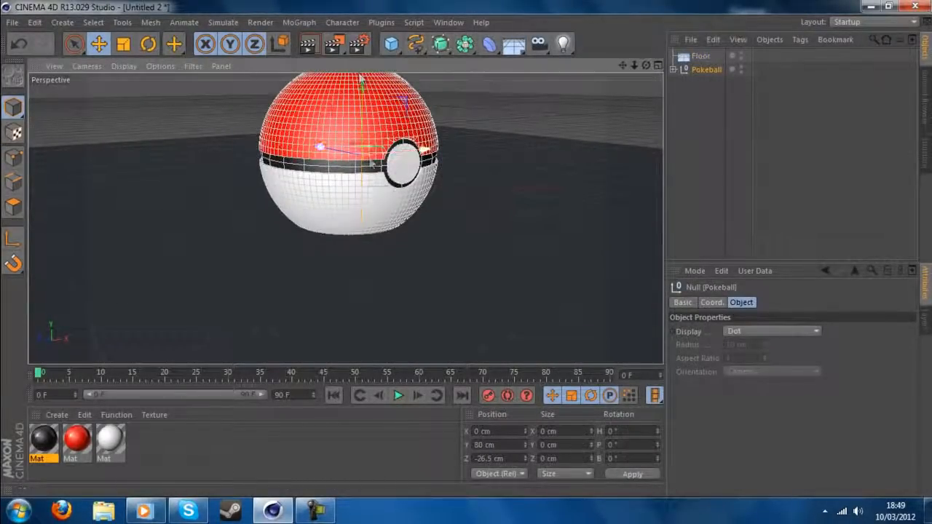
Place the Pokeball group above Floor in the object list and raise it to Y 100 cm in the right view
{"action": "key", "text": "F3"}
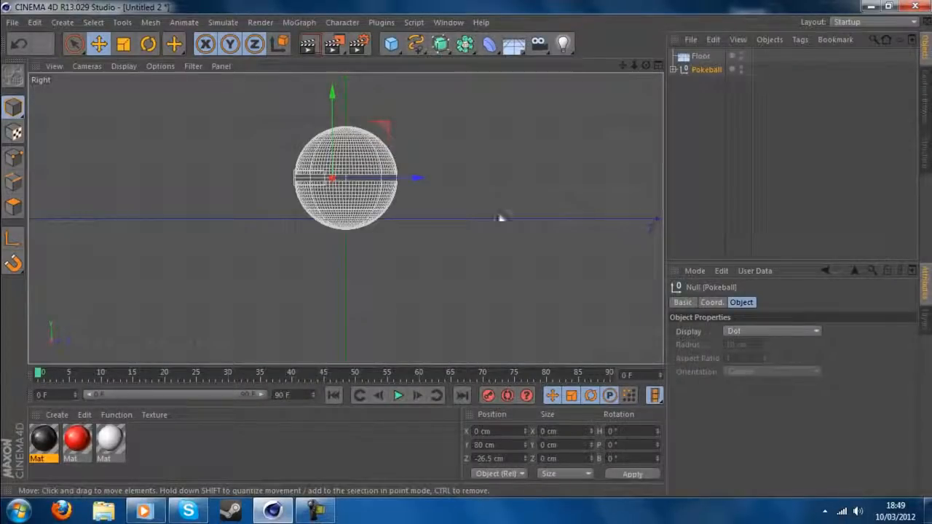
{"action": "left_click_drag", "start_coordinate": [634, 66], "coordinate": [470, 249]}
{"action": "left_click_drag", "start_coordinate": [704, 56], "coordinate": [705, 75]}
{"action": "left_click", "coordinate": [704, 57]}
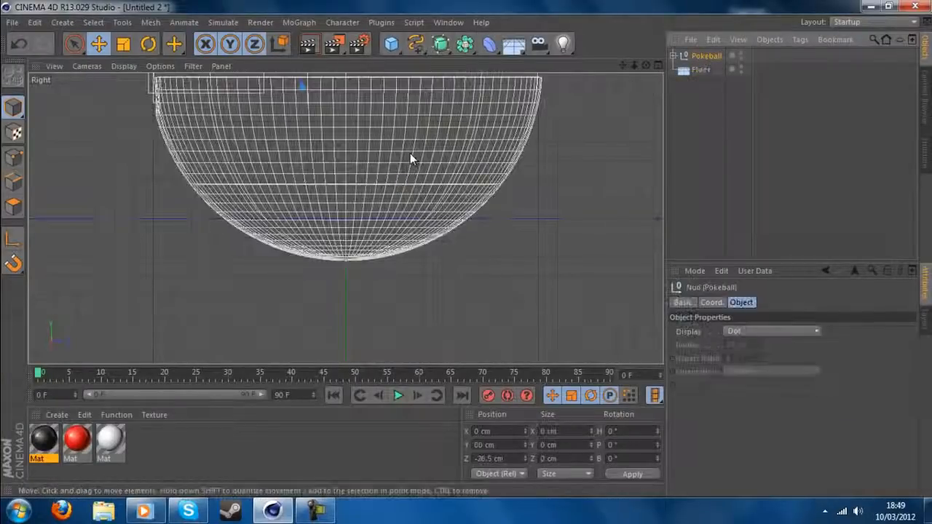
{"action": "left_click_drag", "start_coordinate": [629, 68], "coordinate": [470, 255]}
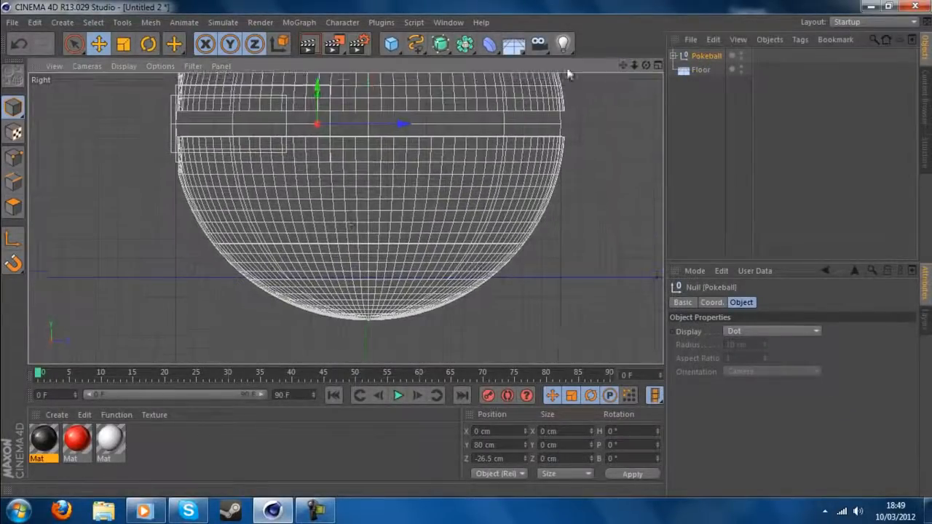
{"action": "left_click_drag", "start_coordinate": [319, 93], "coordinate": [319, 71], "text": "shift"}
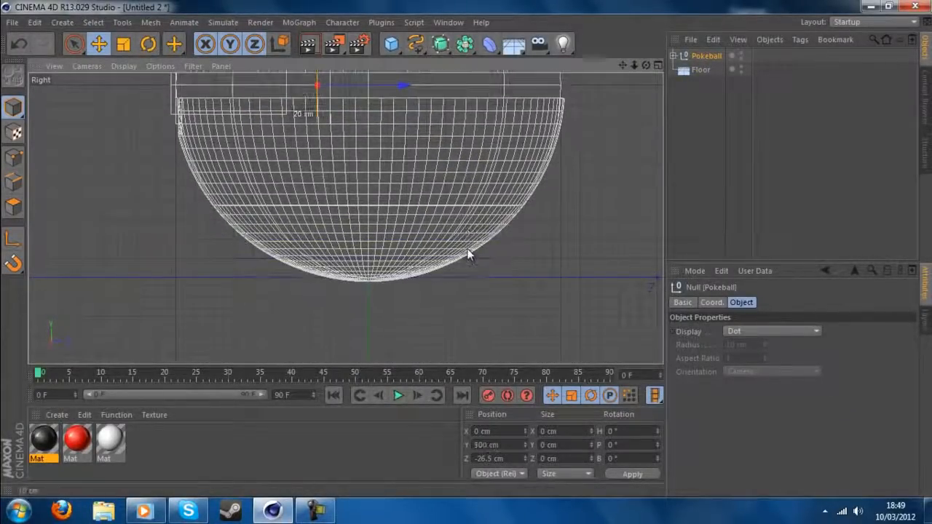
Set the Pokeball's Y position to 105 cm, lower it slightly so its base meets the floor, and clear the selection
{"action": "left_click", "coordinate": [485, 443]}
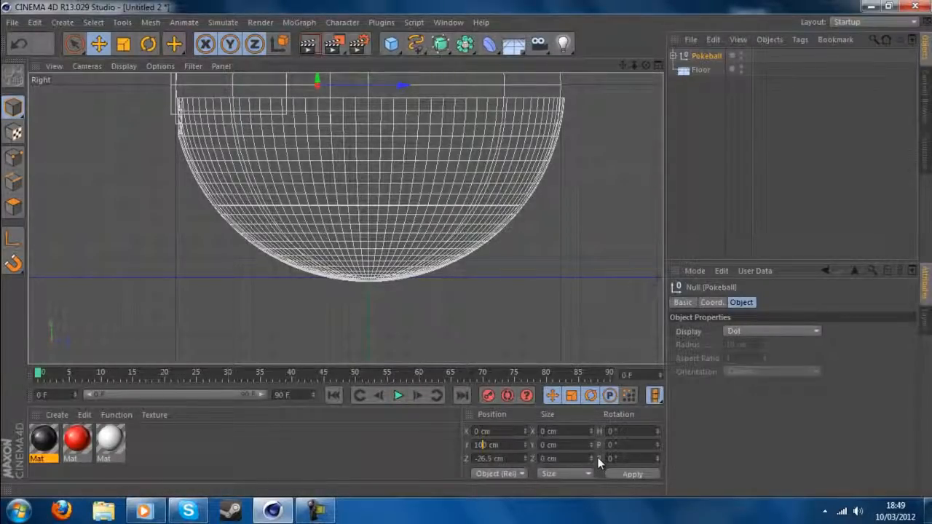
{"action": "type", "text": "105"}
{"action": "key", "text": "Return"}
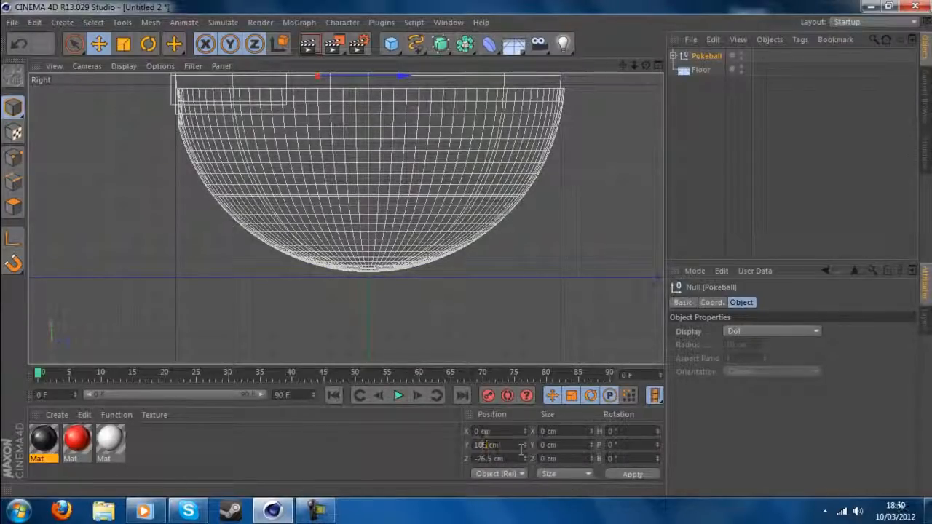
{"action": "left_click", "coordinate": [676, 122]}
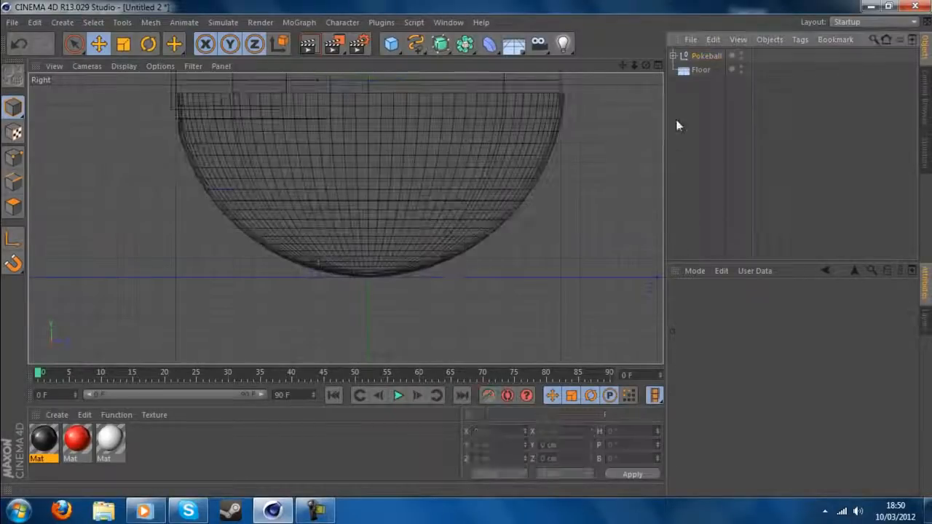
Create a new material and select White Tile.jpg from the Pokeball tex folder for its color texture
{"action": "key", "text": "F1"}
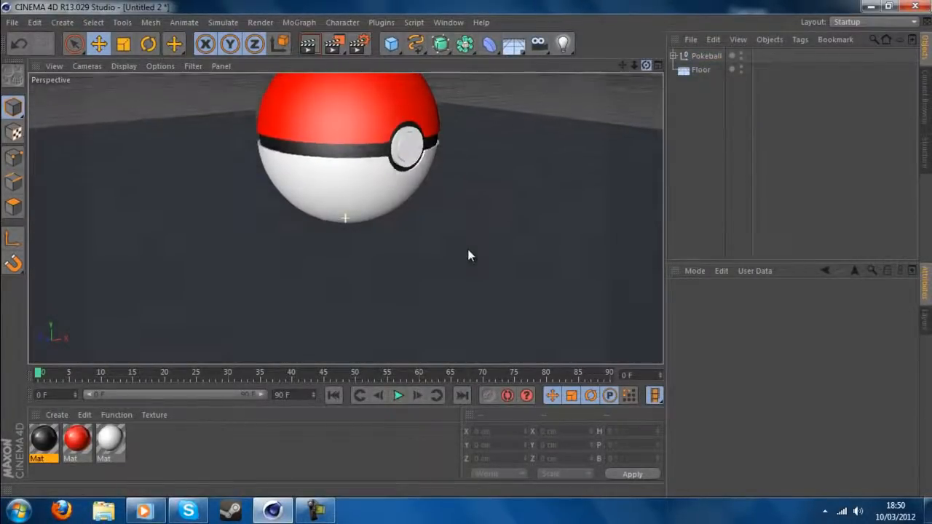
{"action": "left_click_drag", "start_coordinate": [468, 255], "coordinate": [492, 184]}
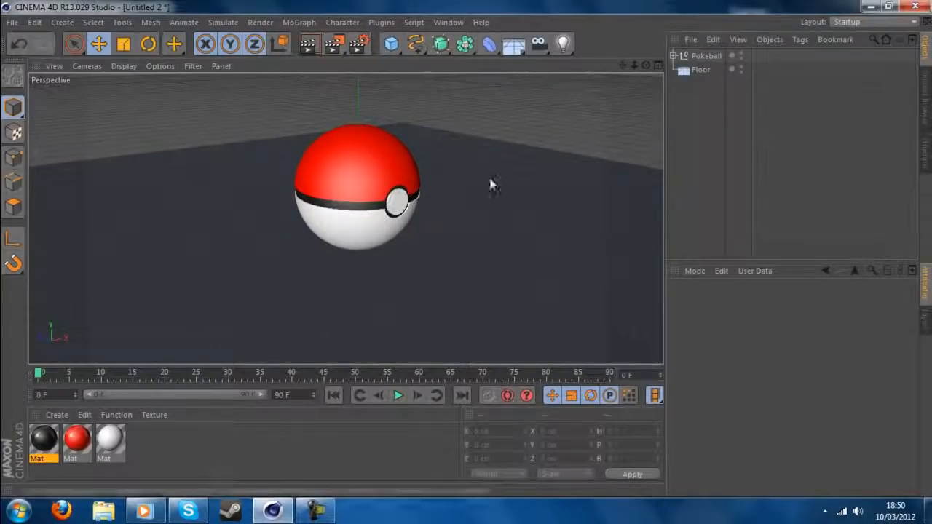
{"action": "double_click", "coordinate": [279, 450]}
{"action": "double_click", "coordinate": [48, 444]}
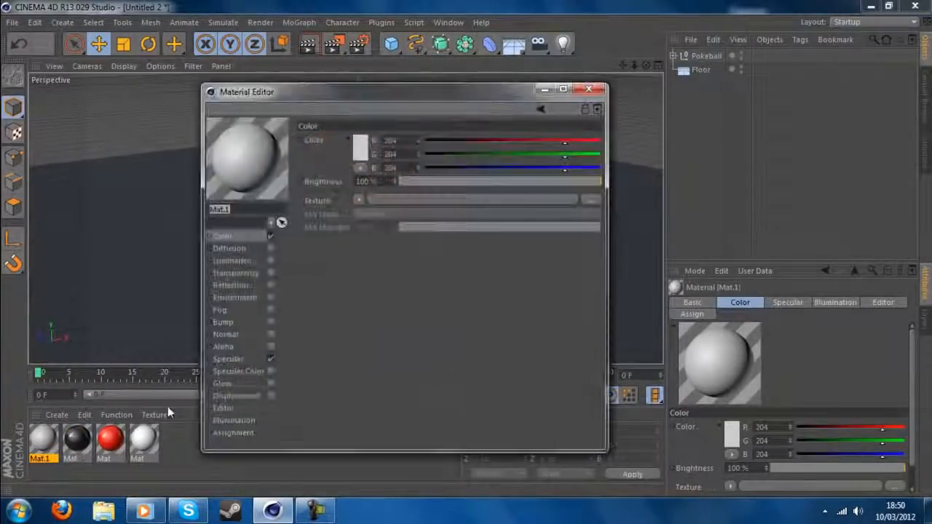
{"action": "left_click", "coordinate": [518, 197]}
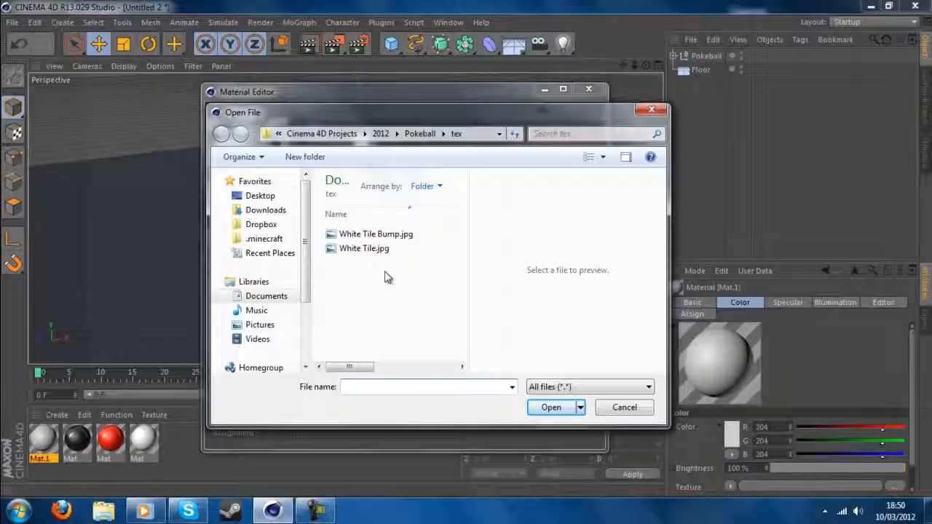
{"action": "left_click", "coordinate": [371, 249]}
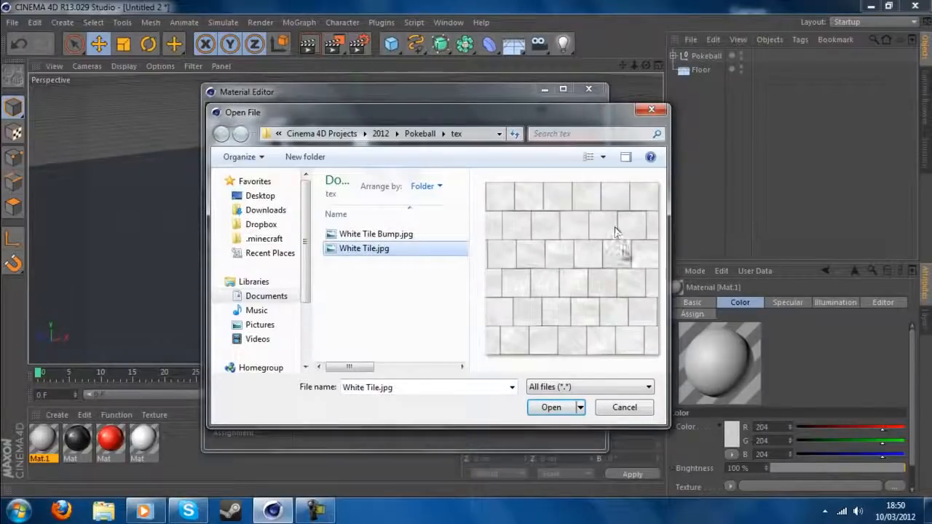
Switch to Filter Forge and choose the white preset of the Decorative Tiles filter
{"action": "key", "text": "super"}
{"action": "type", "text": "fi"}
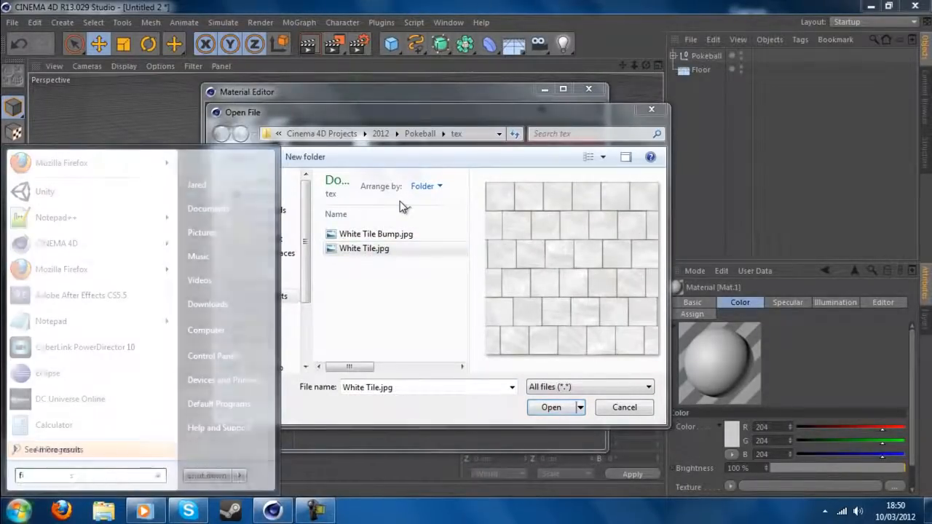
{"action": "type", "text": "lter"}
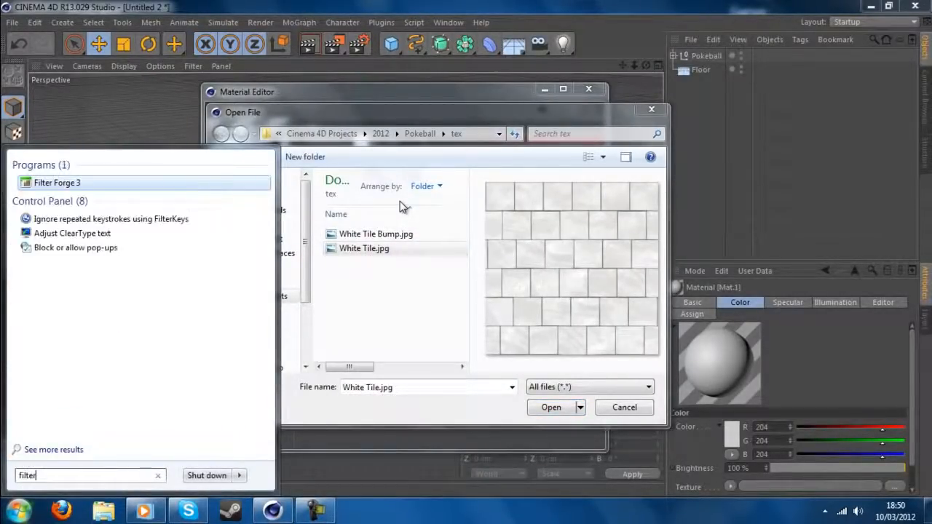
{"action": "key", "text": "Return"}
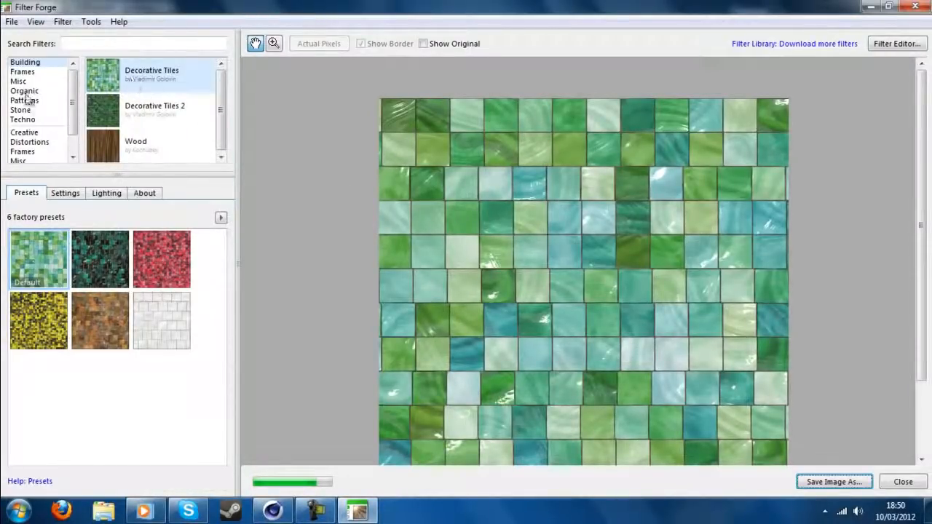
{"action": "left_click_drag", "start_coordinate": [223, 88], "coordinate": [224, 123]}
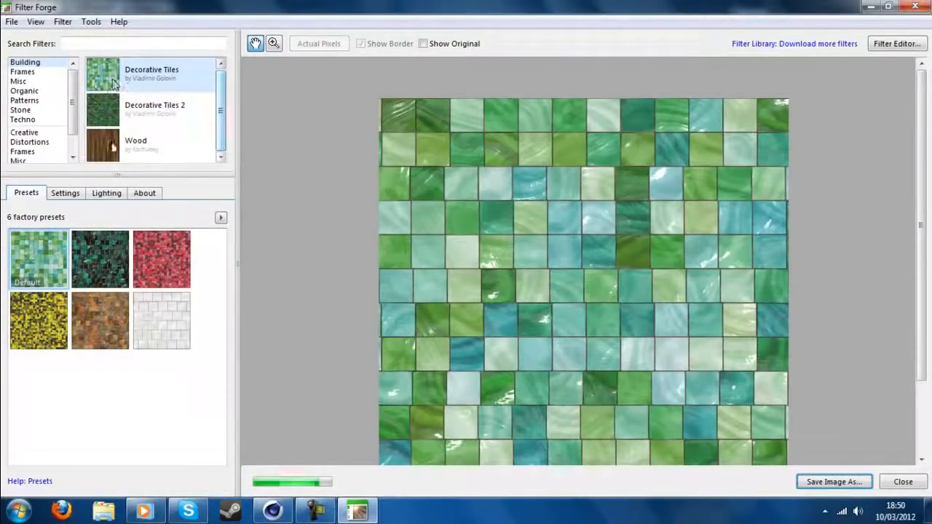
{"action": "left_click", "coordinate": [155, 313]}
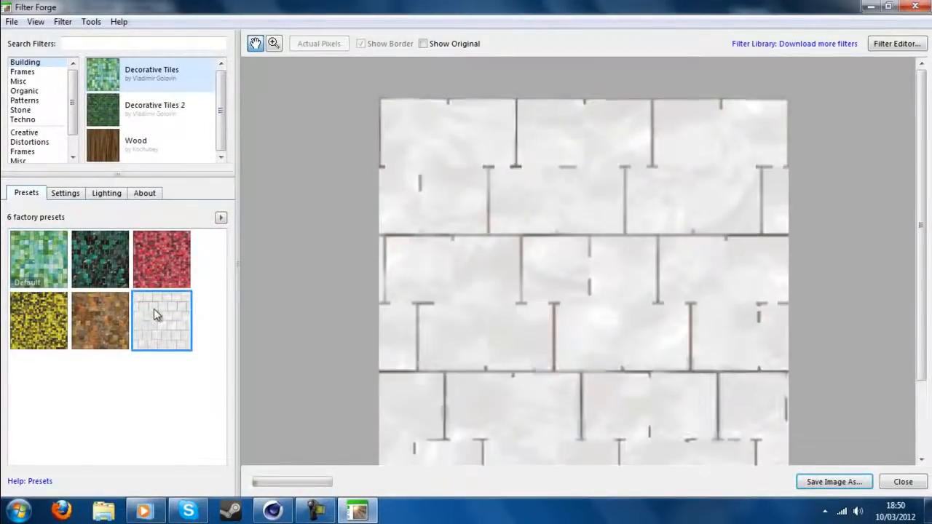
Enable seamless tiling for the white tile texture, inspect the preview, and choose a map from the render map options
{"action": "left_click", "coordinate": [77, 194]}
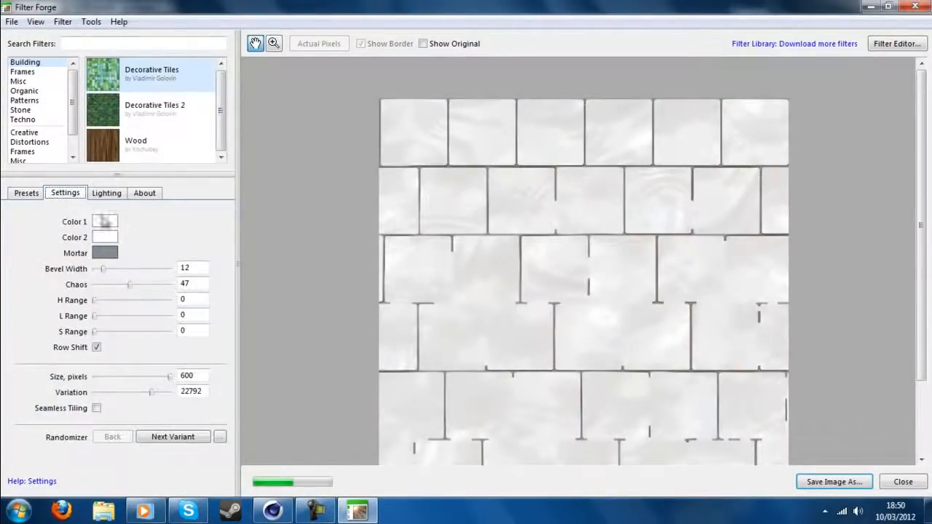
{"action": "left_click", "coordinate": [96, 409]}
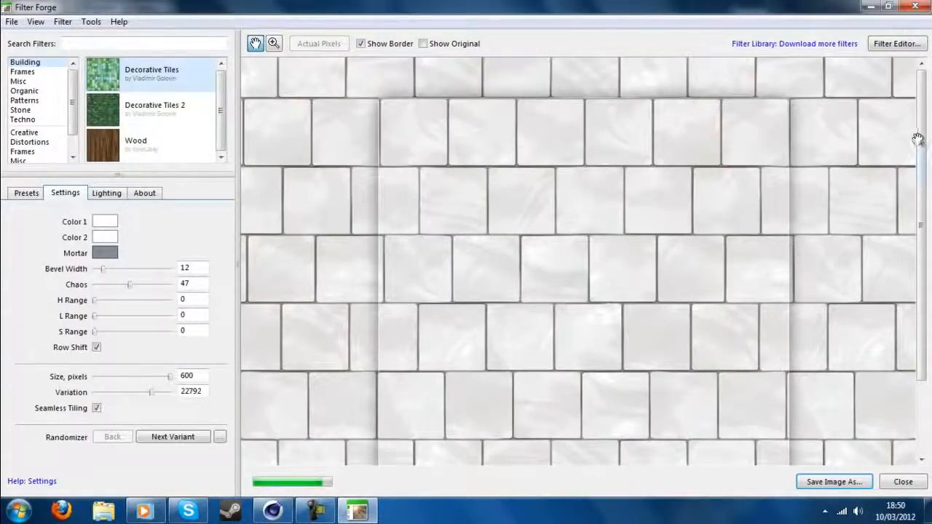
{"action": "left_click_drag", "start_coordinate": [921, 139], "coordinate": [922, 179]}
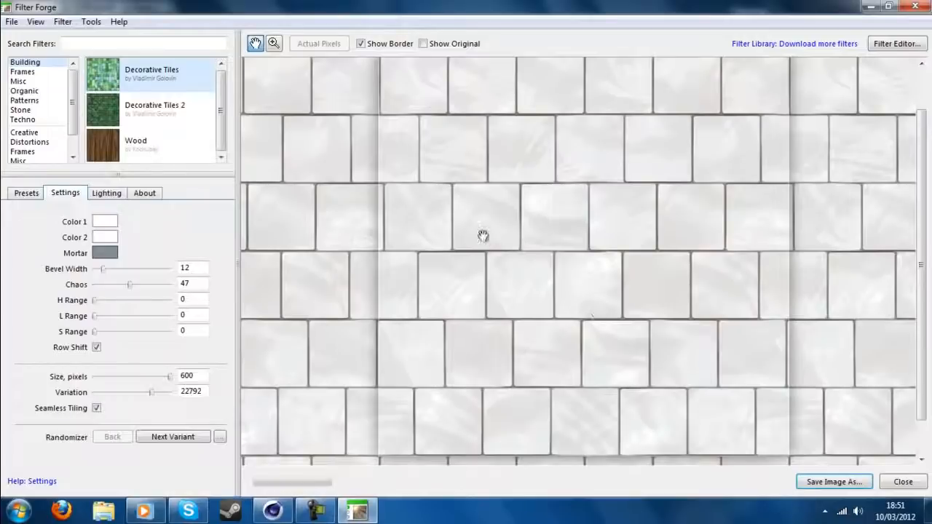
{"action": "left_click", "coordinate": [63, 21]}
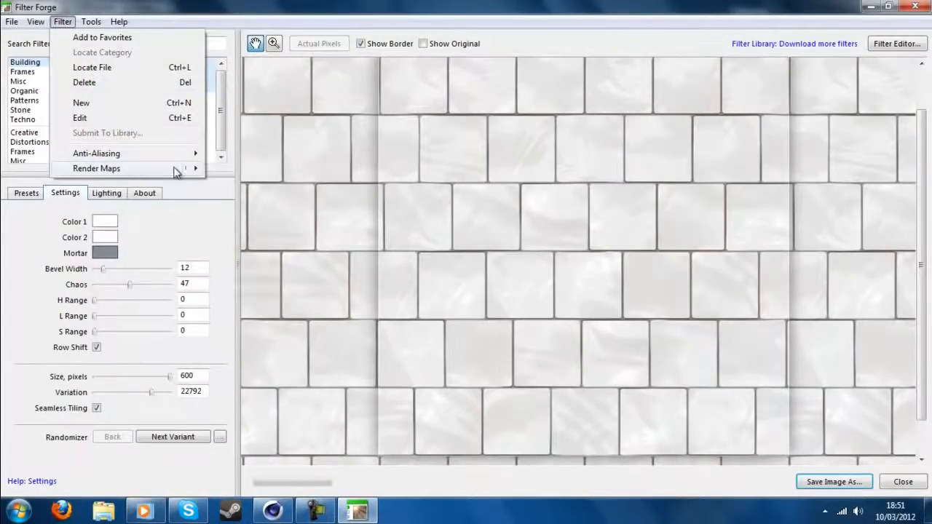
{"action": "mouse_move", "coordinate": [180, 170]}
{"action": "left_click", "coordinate": [275, 204]}
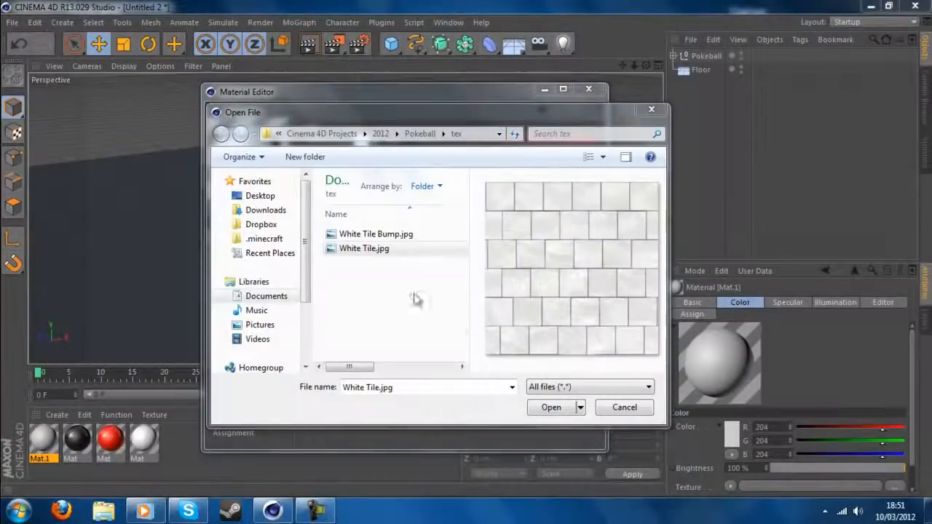
In Cinema 4D, load White Tile.jpg as the new material's color texture without copying it to the project location
{"action": "left_click", "coordinate": [386, 249]}
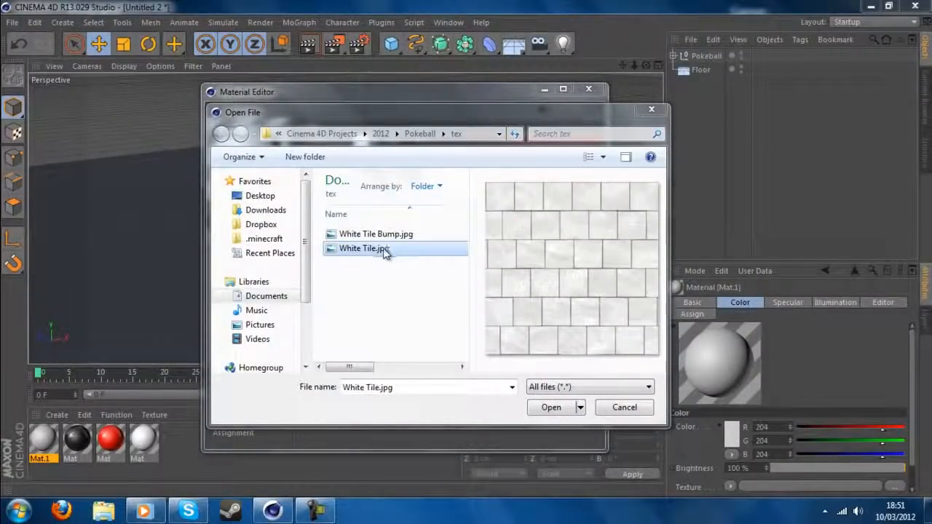
{"action": "left_click", "coordinate": [375, 235]}
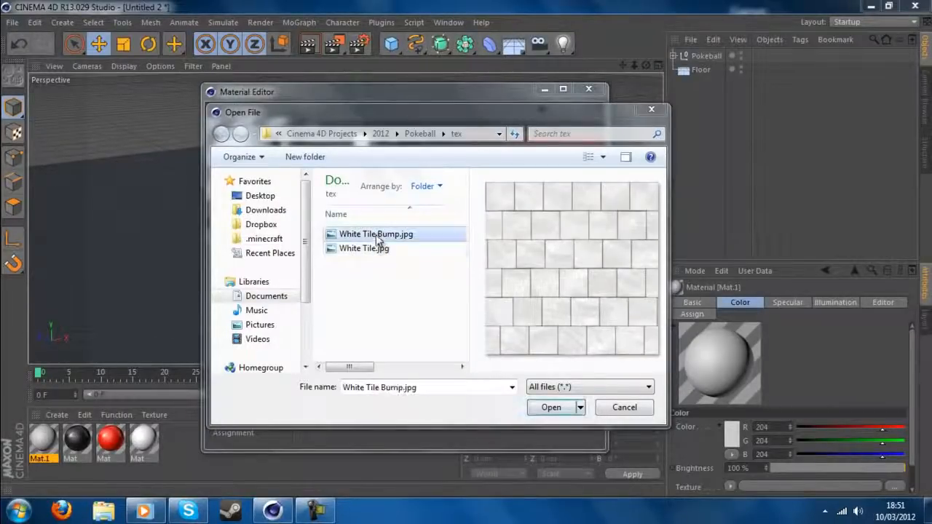
{"action": "left_click", "coordinate": [377, 249]}
{"action": "double_click", "coordinate": [367, 251]}
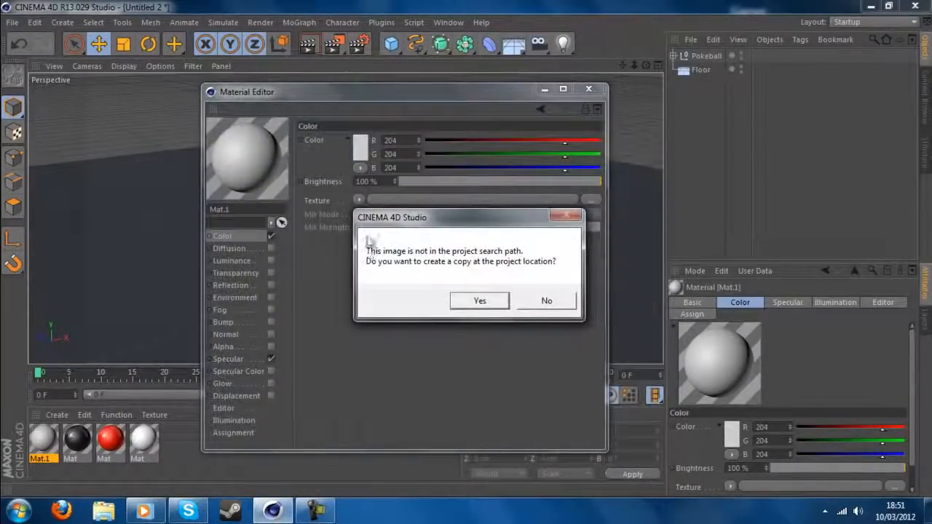
{"action": "left_click", "coordinate": [546, 301]}
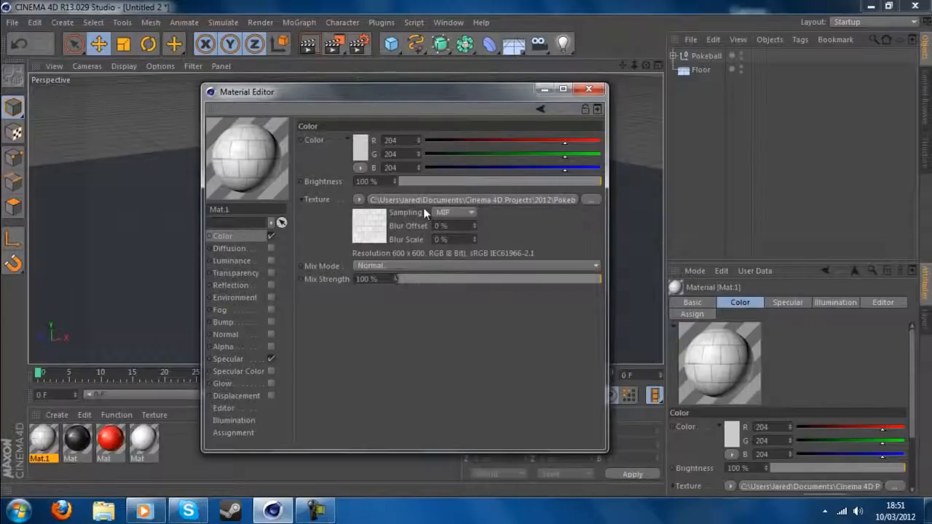
Load White Tile Bump.jpg as the material's bump texture without a project copy, and close the material editor
{"action": "left_click", "coordinate": [231, 322]}
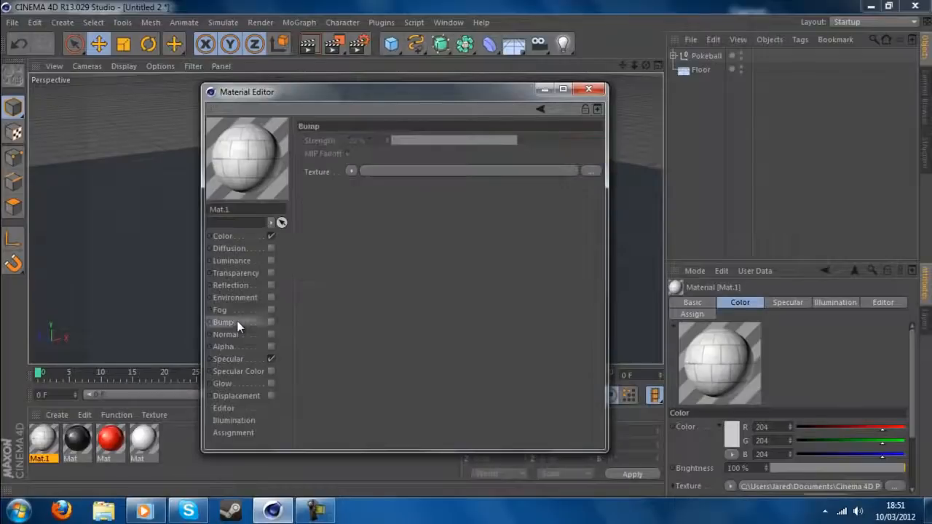
{"action": "left_click", "coordinate": [516, 171]}
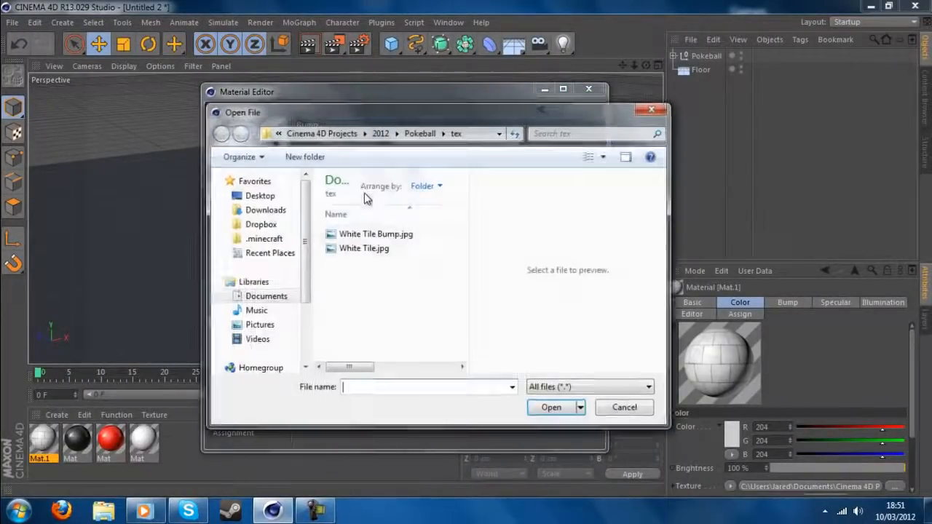
{"action": "left_click", "coordinate": [371, 234]}
{"action": "double_click", "coordinate": [371, 235]}
{"action": "left_click", "coordinate": [542, 303]}
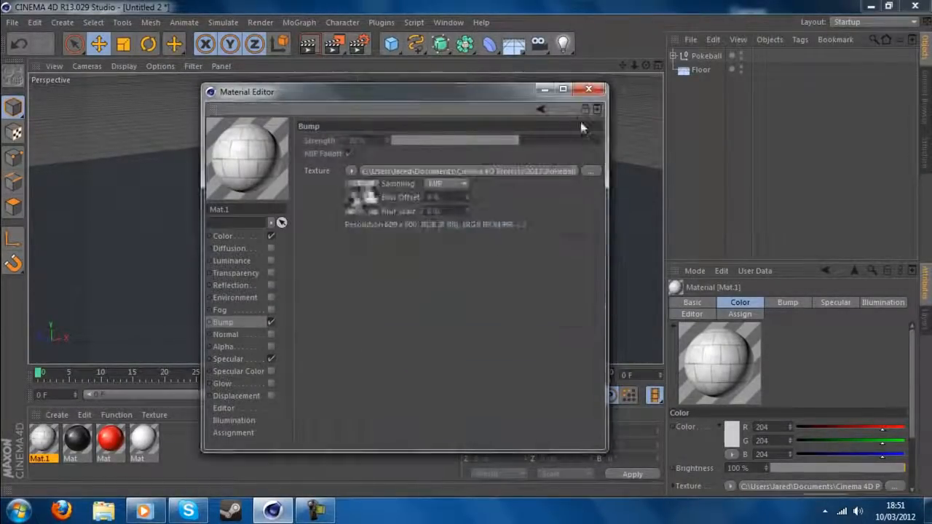
{"action": "left_click", "coordinate": [587, 92]}
Apply the tile material to the floor, test-render the perspective view, and clear the selection
{"action": "left_click_drag", "start_coordinate": [42, 437], "coordinate": [266, 291]}
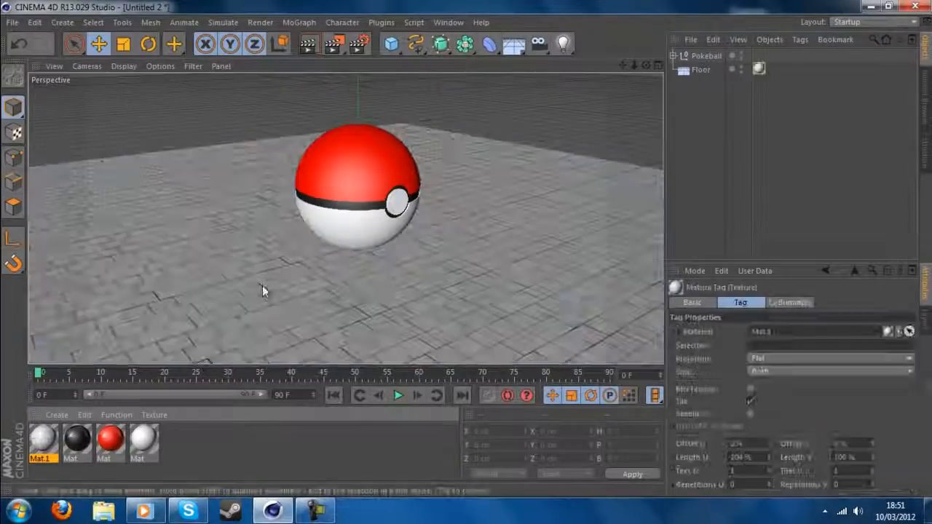
{"action": "left_click", "coordinate": [307, 44]}
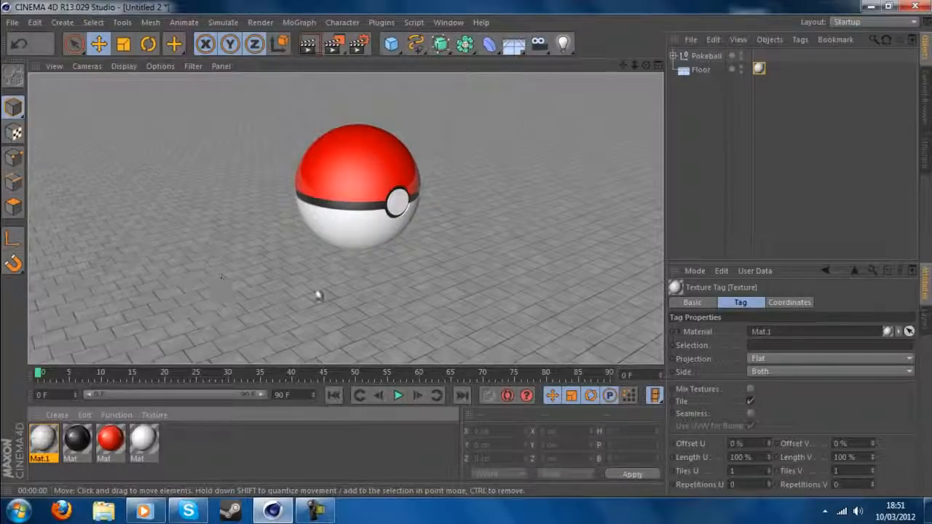
{"action": "left_click", "coordinate": [312, 451]}
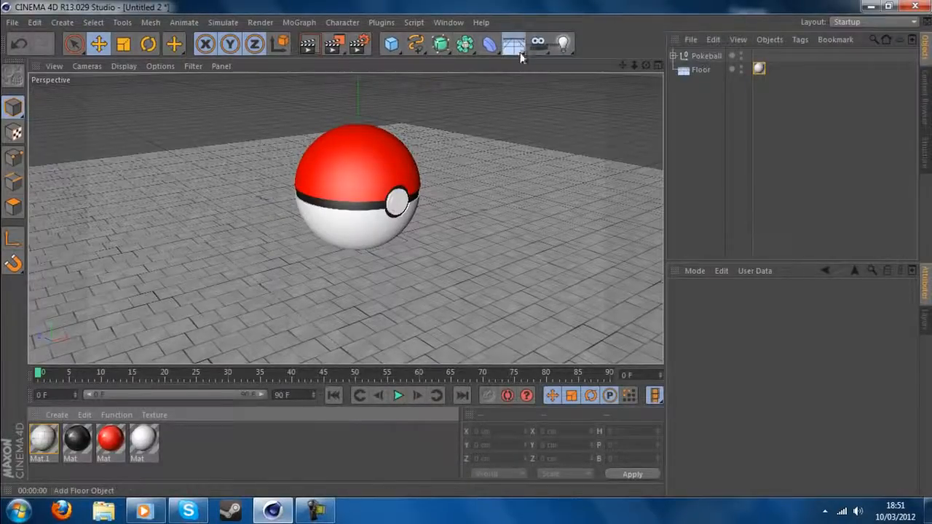
Add a Sun light to the scene, update it to the current time, and set its hour to 14
{"action": "left_click_drag", "start_coordinate": [514, 45], "coordinate": [612, 137]}
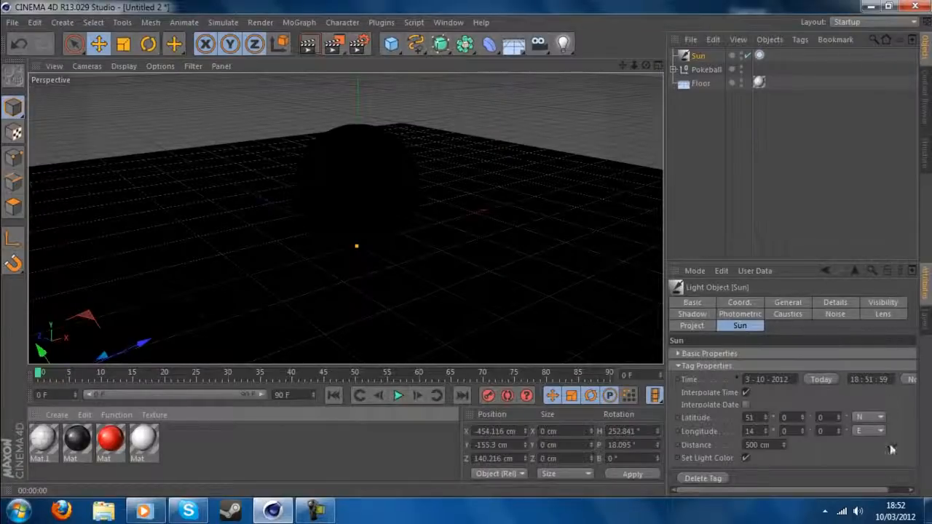
{"action": "left_click", "coordinate": [912, 380]}
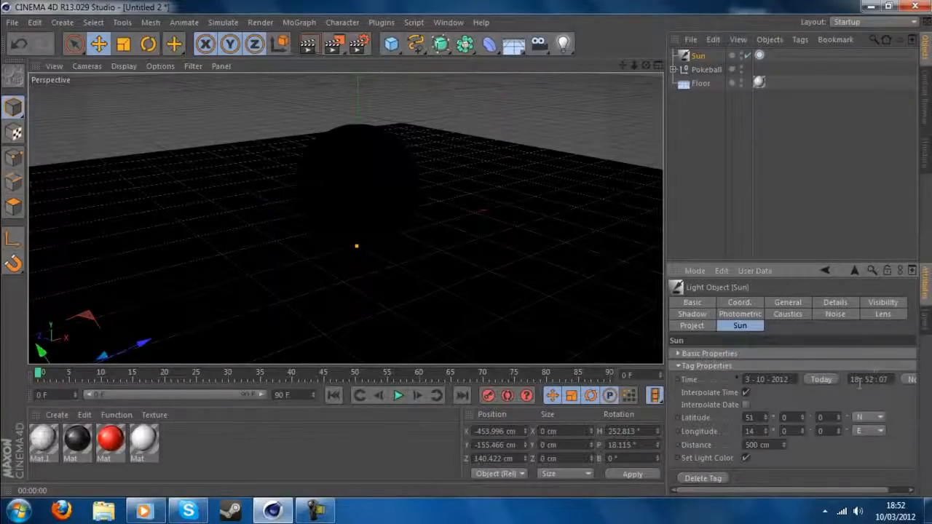
{"action": "type", "text": "5"}
{"action": "type", "text": "4"}
{"action": "key", "text": "Return"}
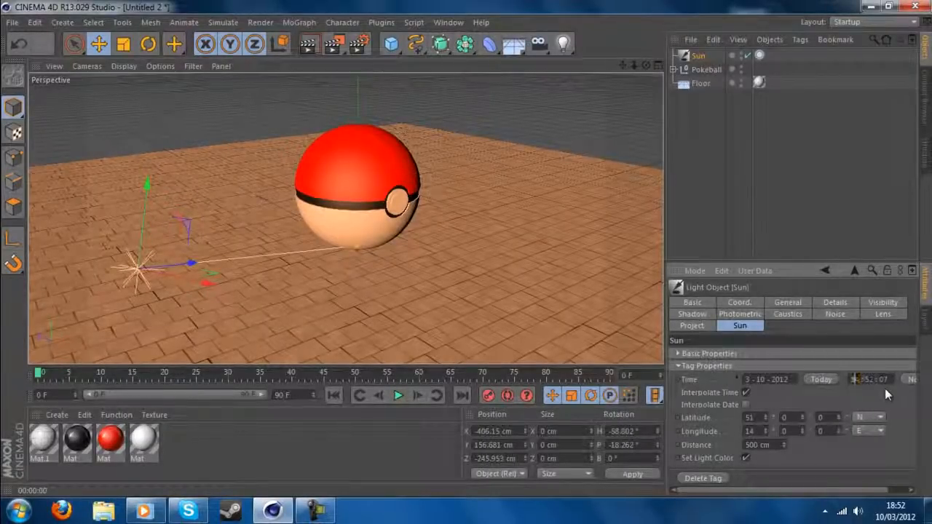
Set the Sun's hour to 15 and test-render the perspective view
{"action": "key", "text": "BackSpace"}
{"action": "type", "text": "5"}
{"action": "key", "text": "Return"}
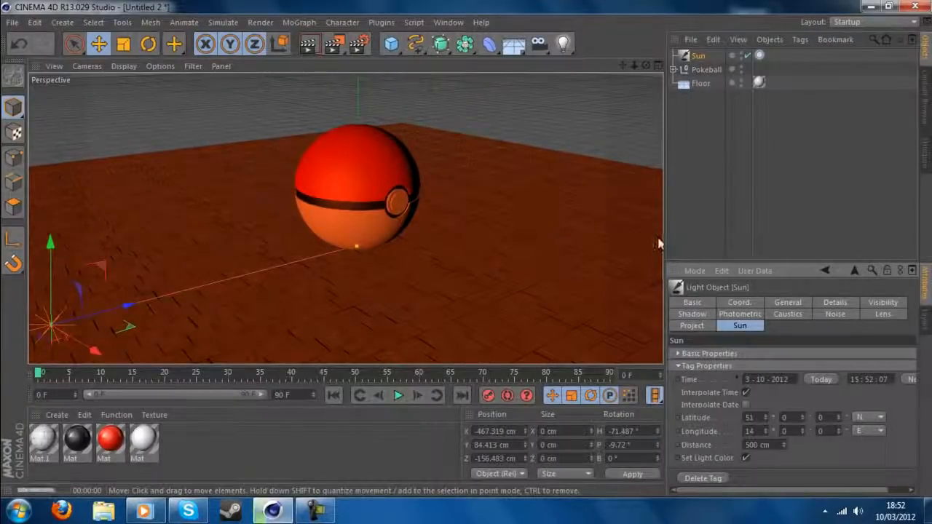
{"action": "left_click", "coordinate": [308, 43]}
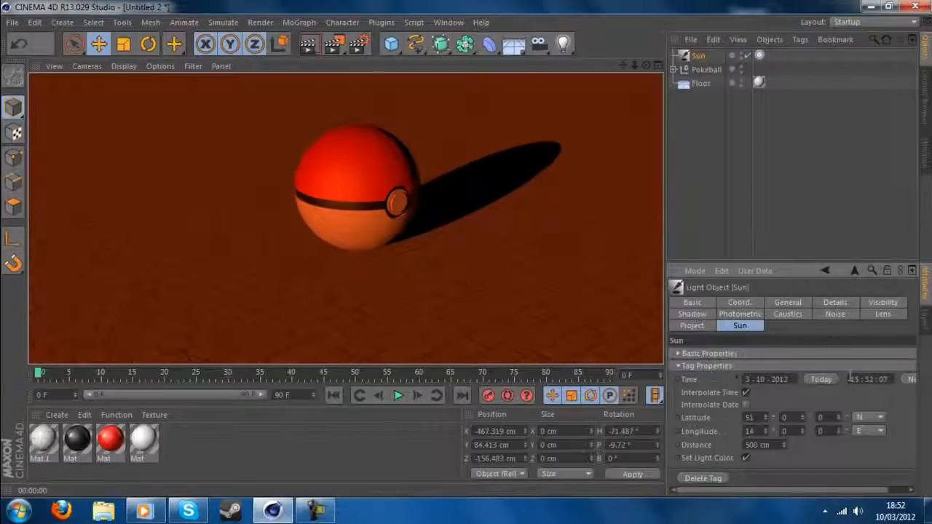
Set the Sun's hour back to 14
{"action": "key", "text": "BackSpace"}
{"action": "type", "text": "4"}
{"action": "key", "text": "Return"}
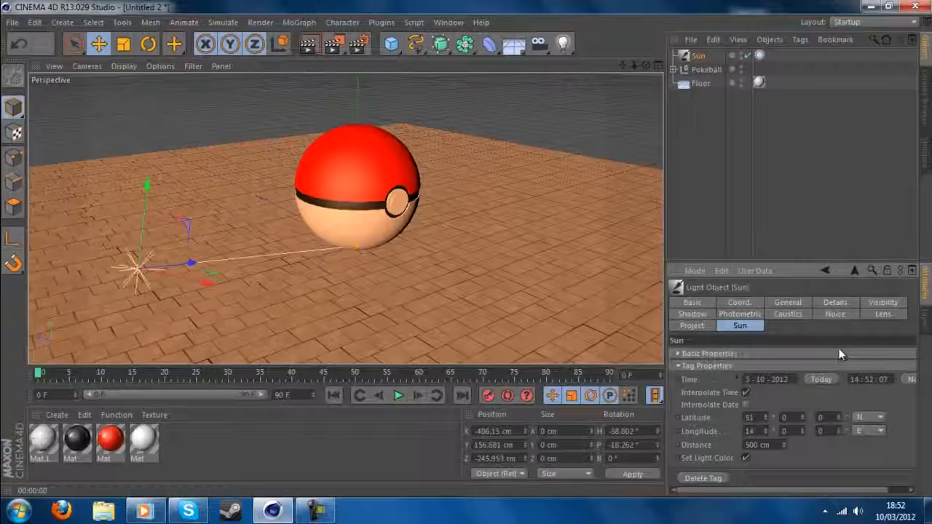
Add a Sky object to the scene and test-render the perspective view
{"action": "left_click", "coordinate": [520, 46]}
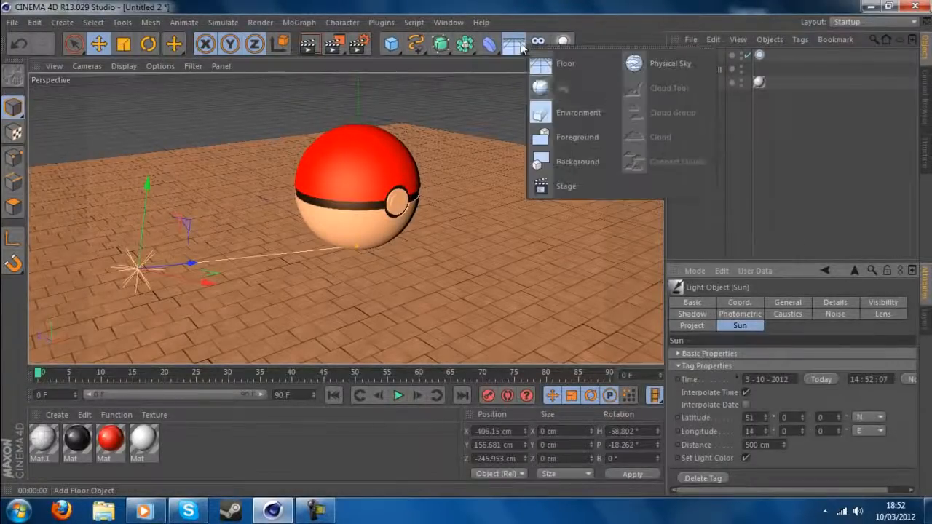
{"action": "left_click", "coordinate": [561, 90]}
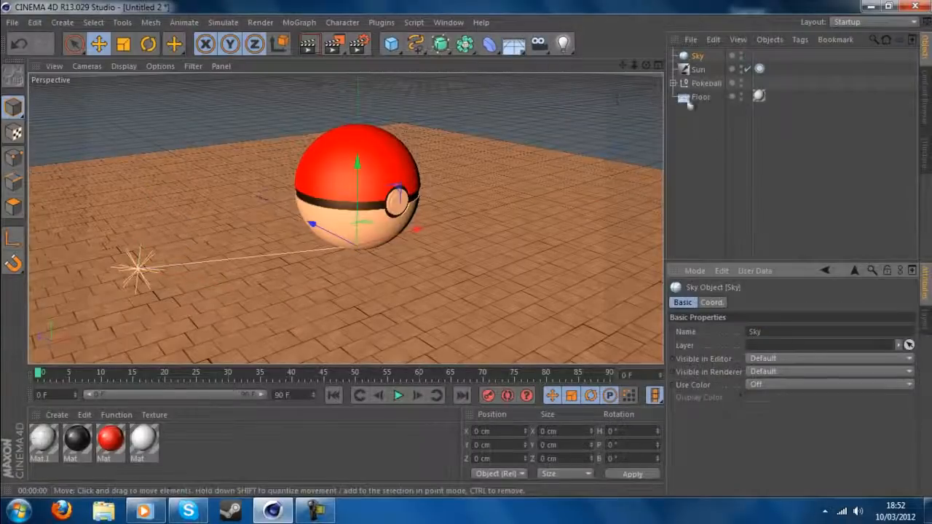
{"action": "left_click", "coordinate": [306, 45]}
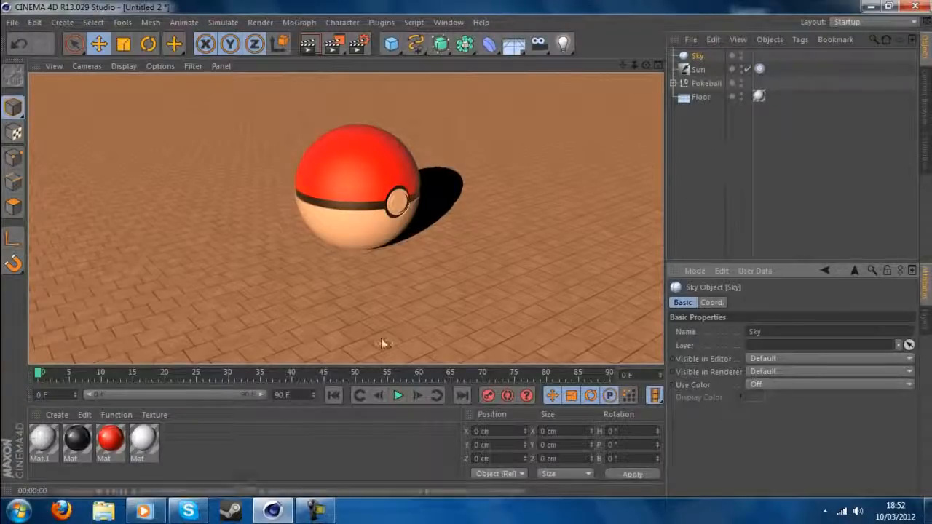
{"action": "left_click", "coordinate": [282, 442]}
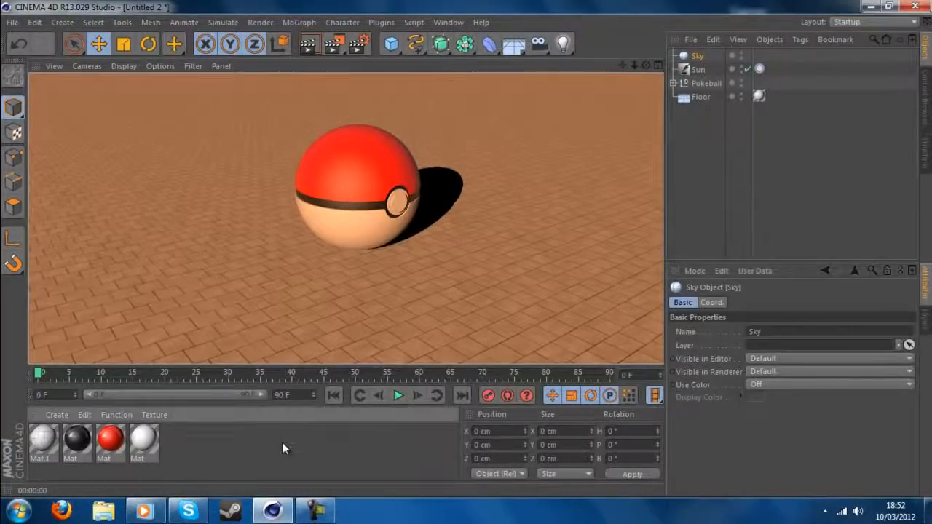
Load the HDRI 009 material preset from the Prime HDRI materials
{"action": "left_click", "coordinate": [56, 416]}
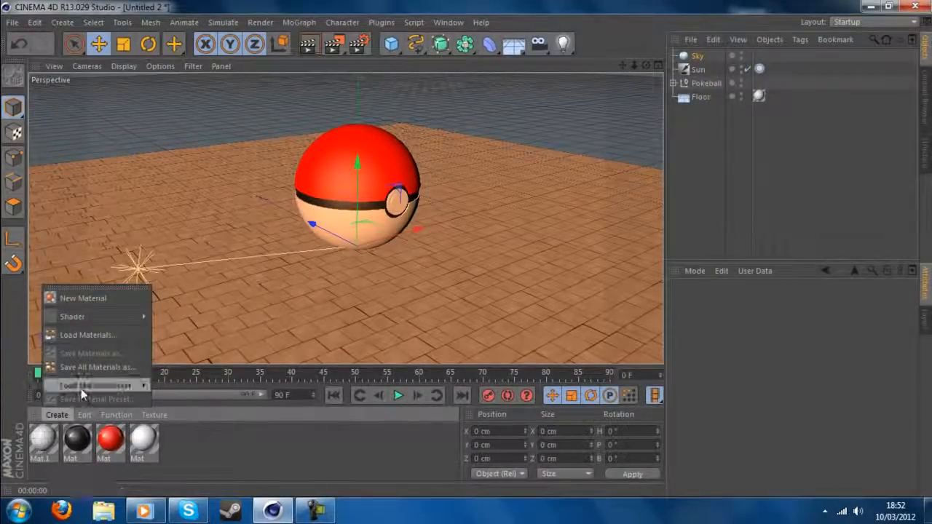
{"action": "mouse_move", "coordinate": [81, 388]}
{"action": "mouse_move", "coordinate": [169, 387]}
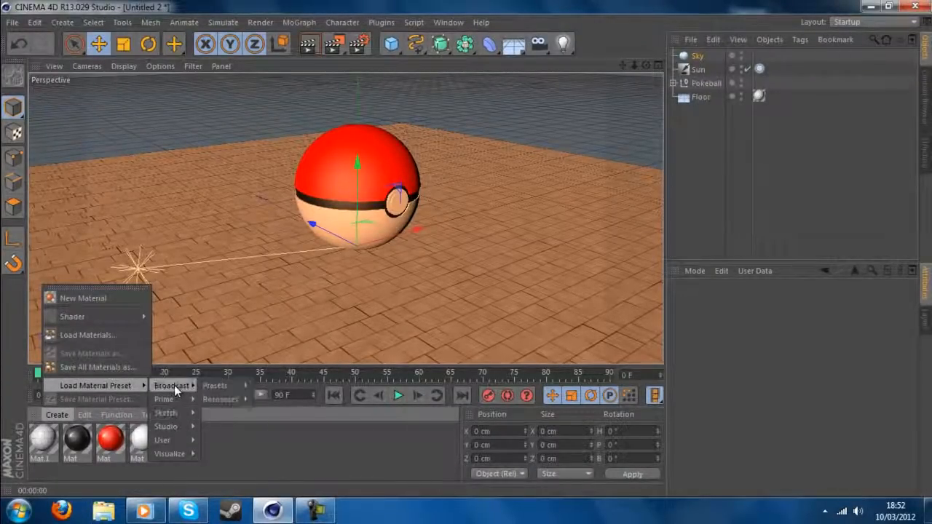
{"action": "mouse_move", "coordinate": [219, 400]}
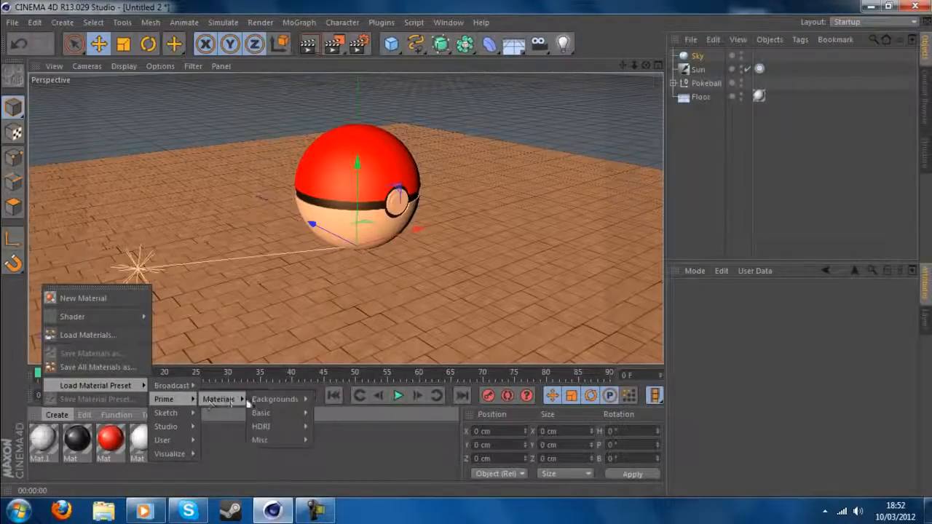
{"action": "mouse_move", "coordinate": [260, 427]}
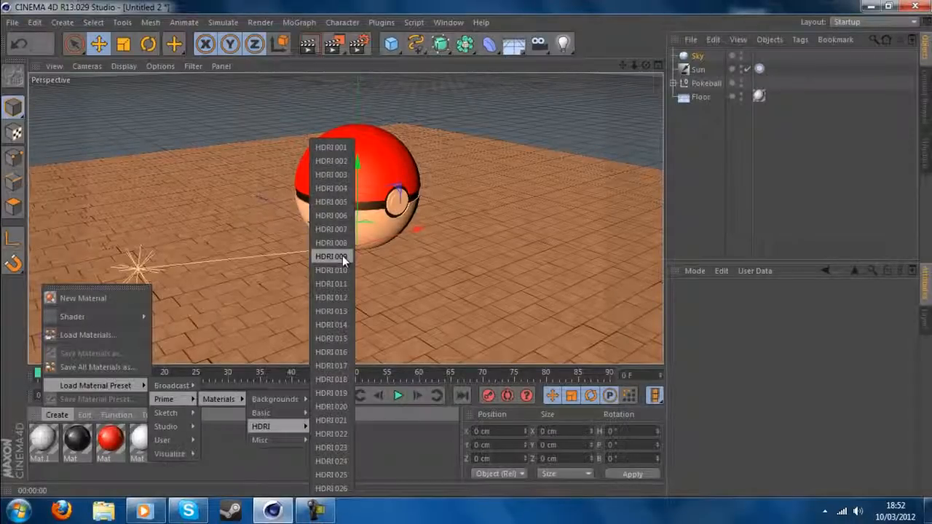
{"action": "left_click", "coordinate": [341, 257]}
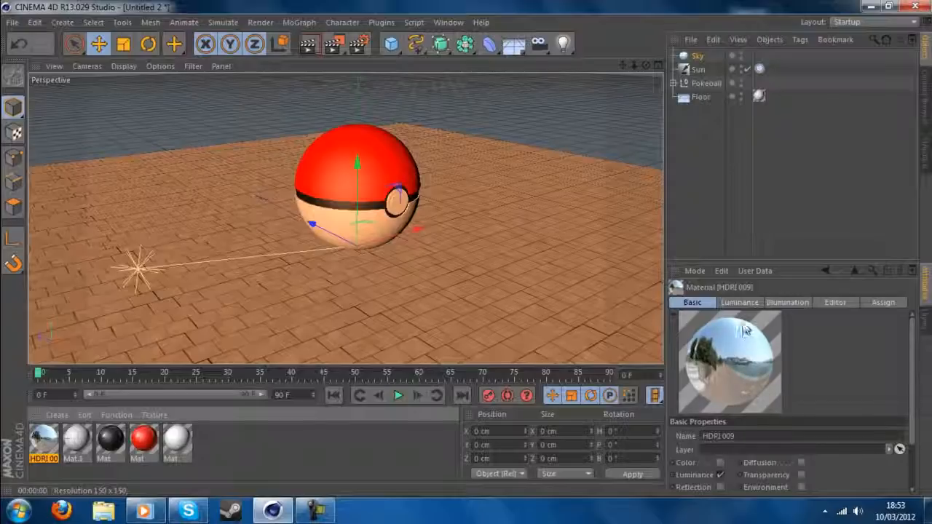
Apply the HDRI 009 material to the Sky object and test-render the perspective view
{"action": "left_click_drag", "start_coordinate": [45, 433], "coordinate": [701, 59]}
{"action": "left_click", "coordinate": [711, 145]}
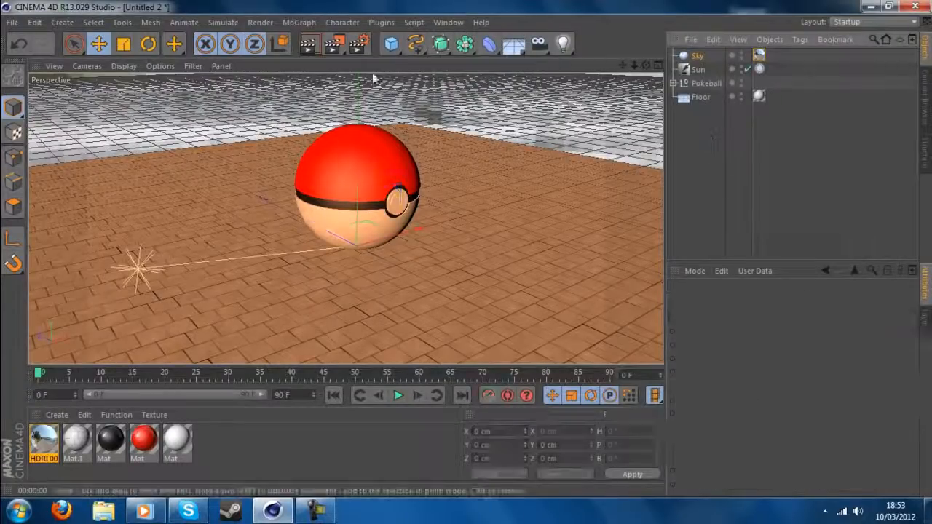
{"action": "left_click", "coordinate": [307, 45]}
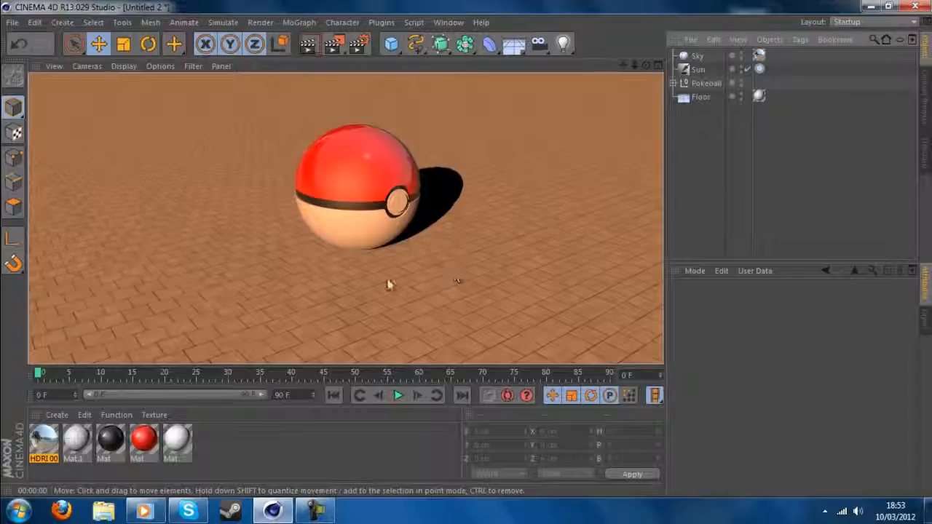
Add the Global Illumination effect to the render settings and test-render the perspective view
{"action": "left_click", "coordinate": [357, 46]}
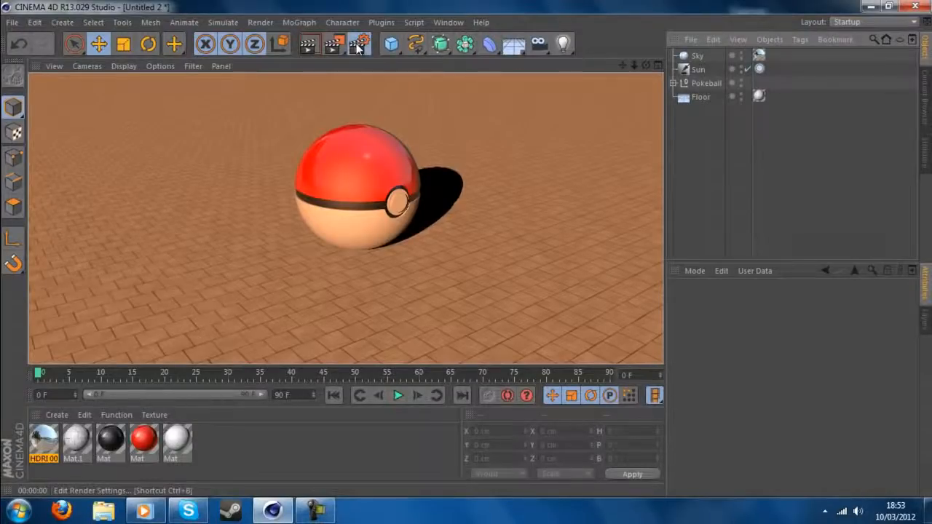
{"action": "left_click_drag", "start_coordinate": [348, 11], "coordinate": [485, 38]}
{"action": "left_click", "coordinate": [146, 271]}
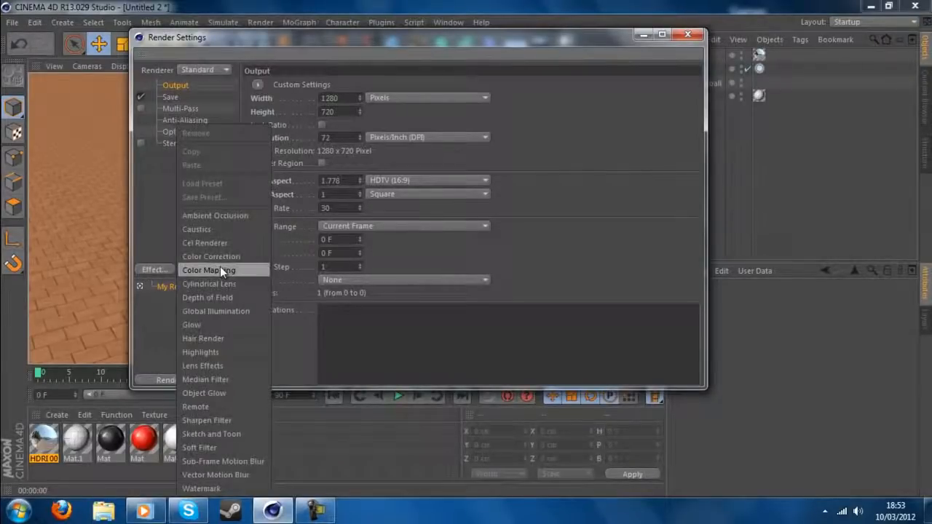
{"action": "left_click", "coordinate": [227, 311]}
{"action": "left_click", "coordinate": [295, 85]}
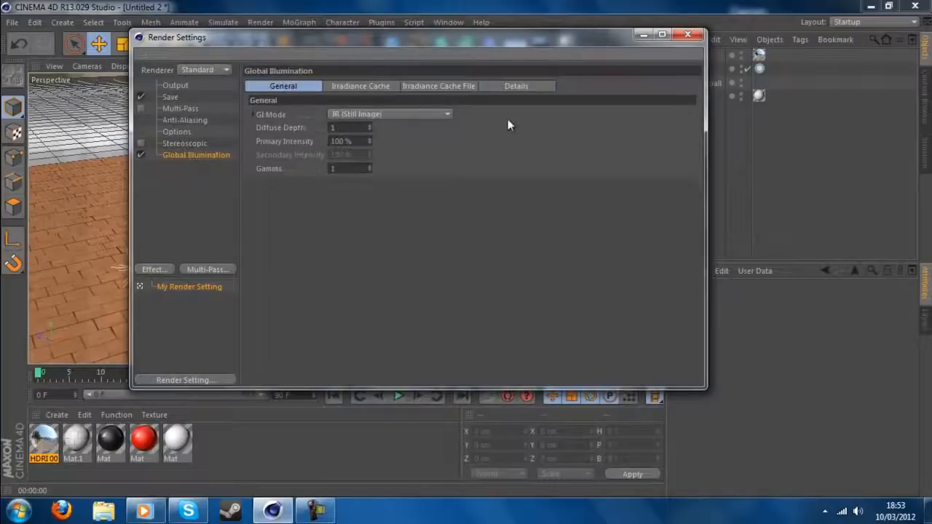
{"action": "left_click", "coordinate": [688, 35]}
{"action": "left_click", "coordinate": [312, 45]}
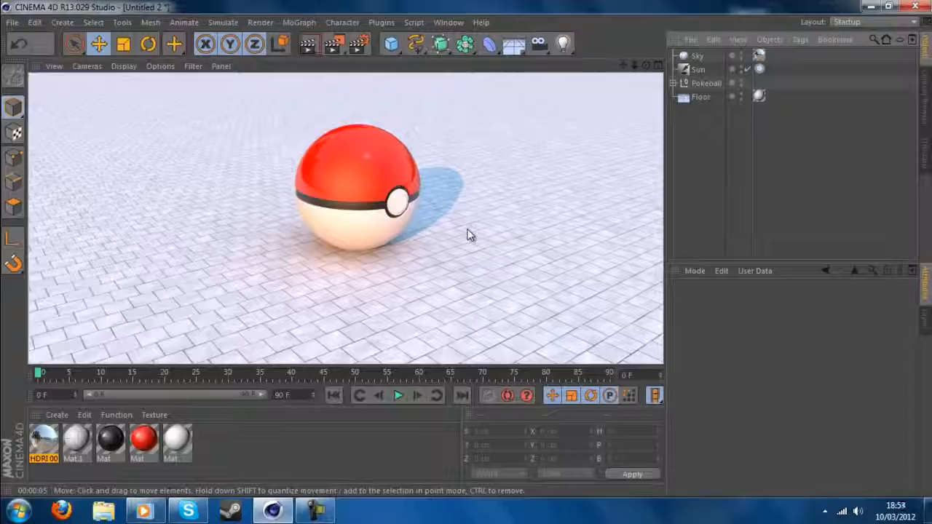
Add the Ambient Occlusion render effect with a minimum ray length of 50 cm and a maximum ray length of 150 cm
{"action": "left_click", "coordinate": [364, 47]}
{"action": "left_click", "coordinate": [161, 271]}
{"action": "left_click", "coordinate": [201, 241]}
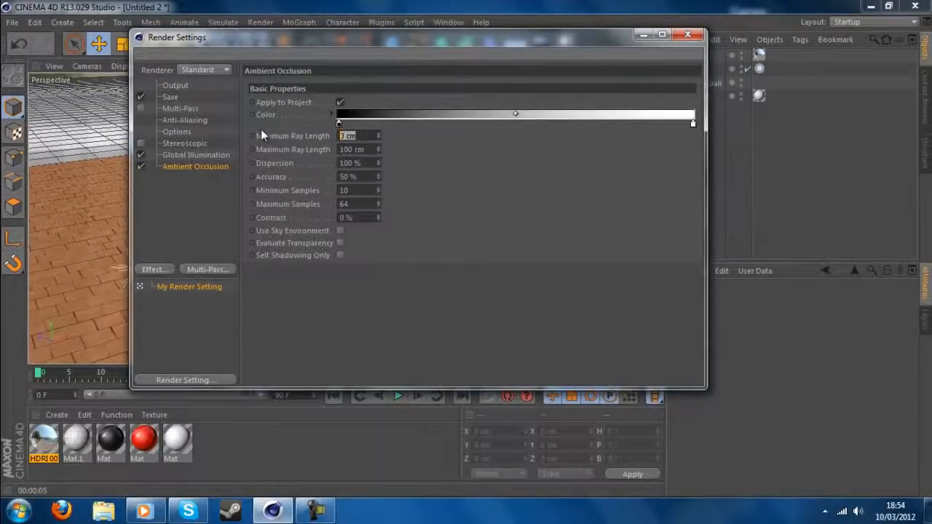
{"action": "type", "text": "50"}
{"action": "key", "text": "Tab"}
{"action": "type", "text": "150"}
{"action": "key", "text": "Tab"}
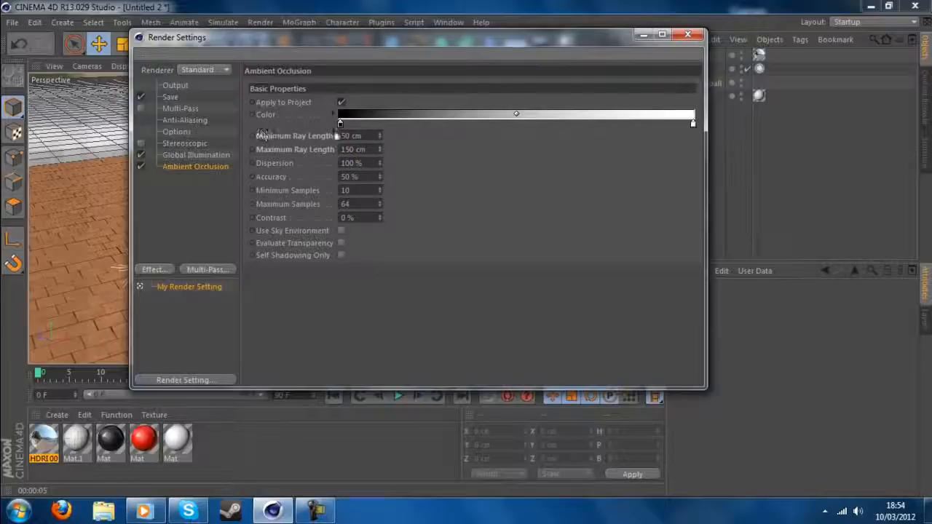
Set the Ambient Occlusion samples to a minimum of 64 and a maximum of 128, and test-render the perspective view
{"action": "left_click_drag", "start_coordinate": [459, 45], "coordinate": [571, 107]}
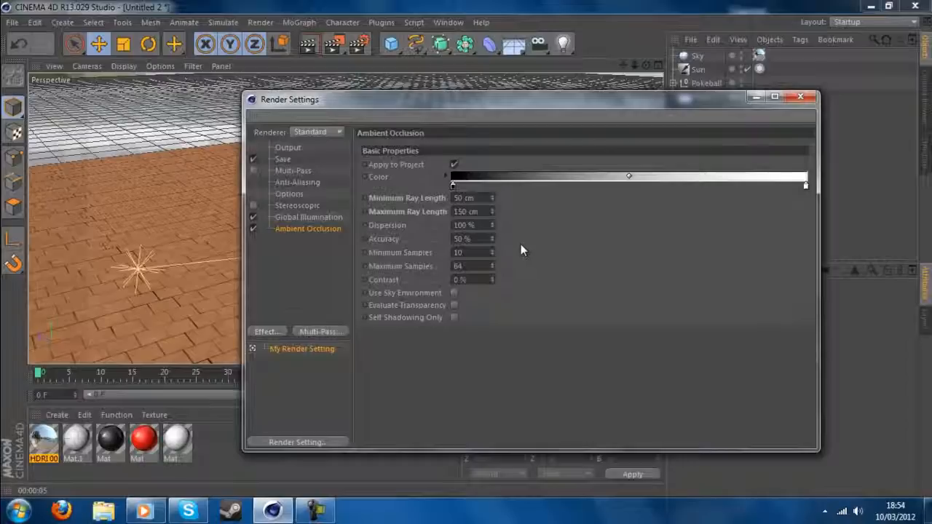
{"action": "double_click", "coordinate": [470, 252]}
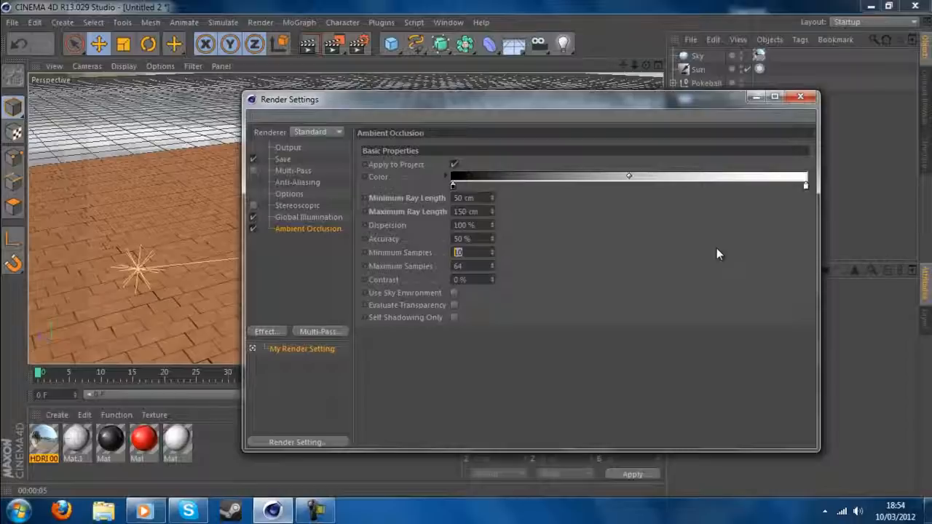
{"action": "key", "text": "Tab"}
{"action": "type", "text": "128"}
{"action": "key", "text": "Return"}
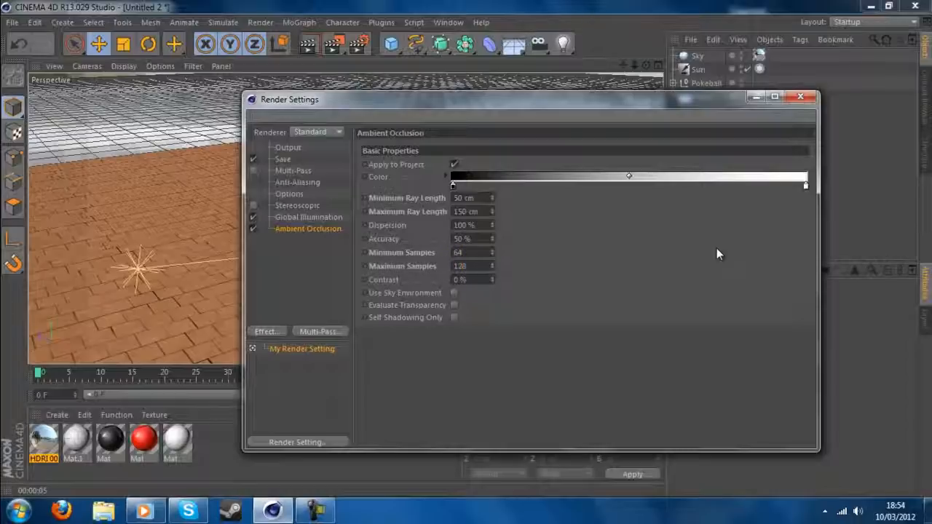
{"action": "left_click", "coordinate": [800, 96]}
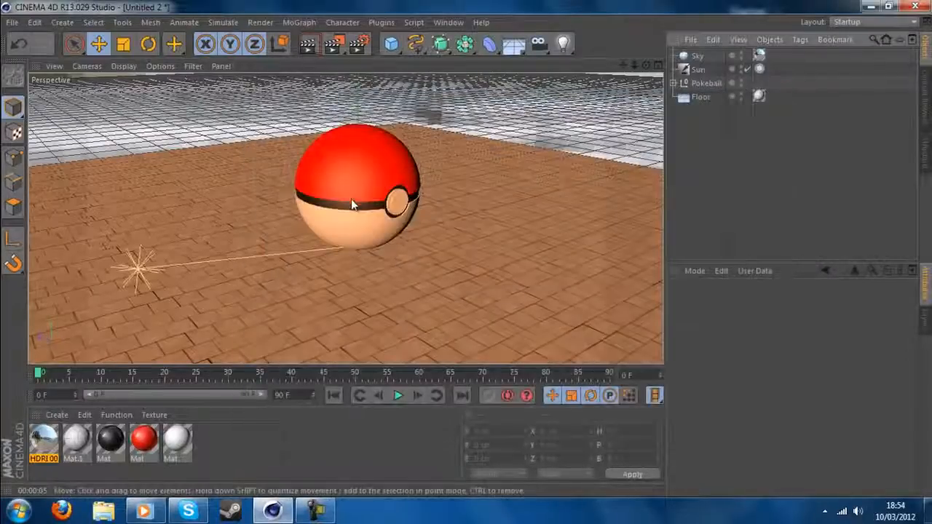
{"action": "left_click_drag", "start_coordinate": [623, 65], "coordinate": [466, 248]}
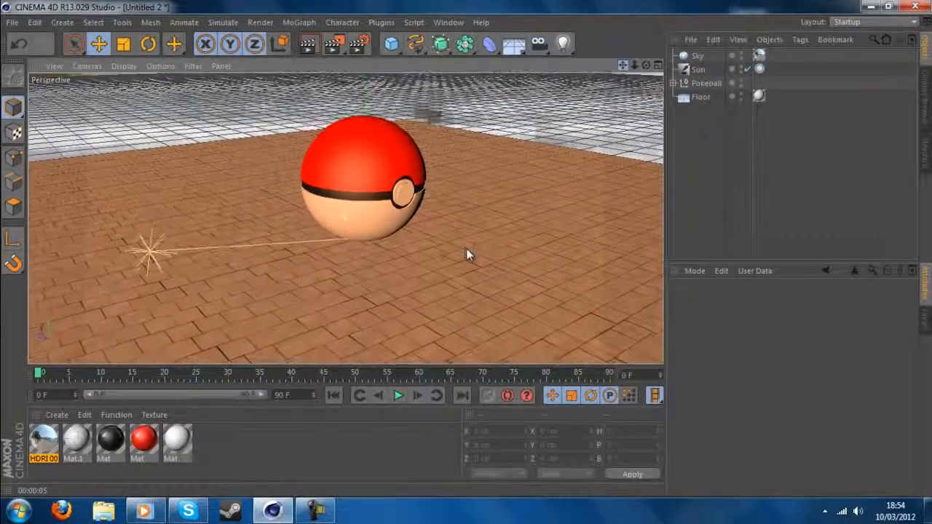
{"action": "key", "text": "ctrl+r"}
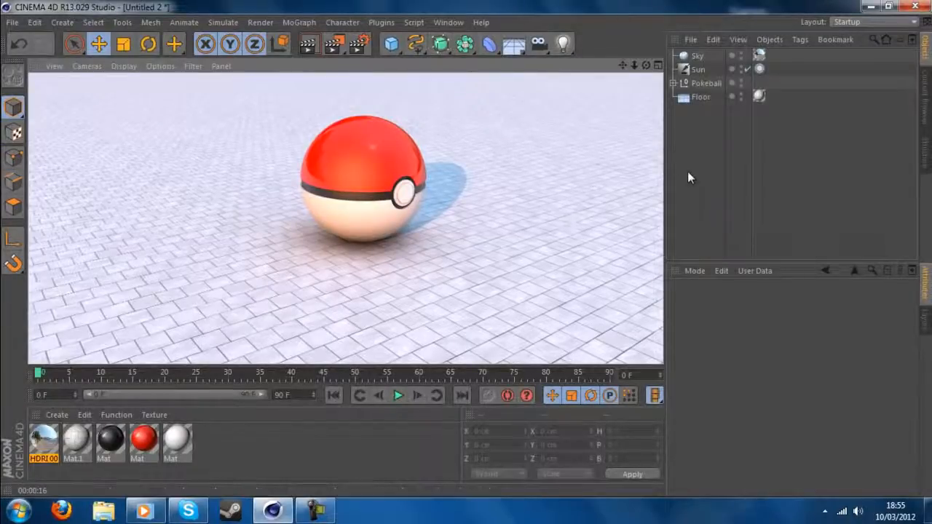
Rotate the Pokeball to a heading of about -25° and a bank of about -27°, and test-render the view
{"action": "left_click", "coordinate": [696, 131]}
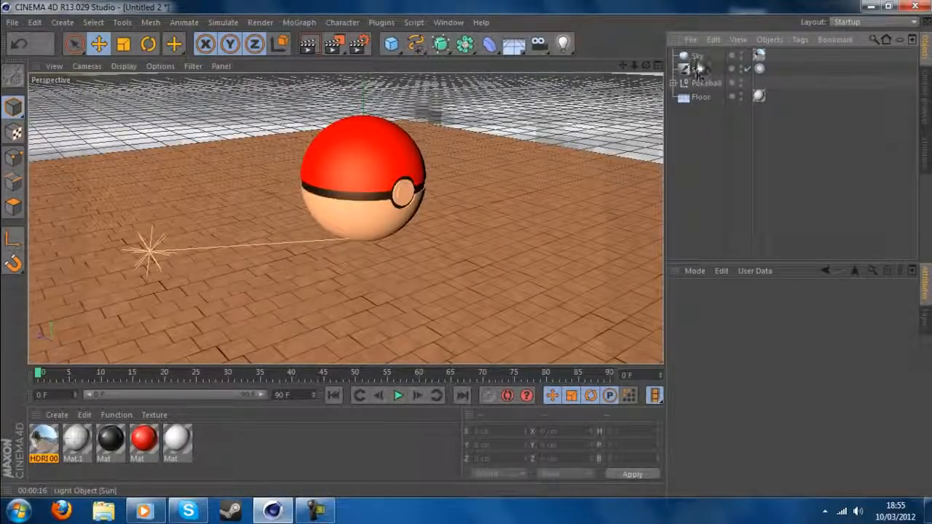
{"action": "left_click", "coordinate": [705, 83]}
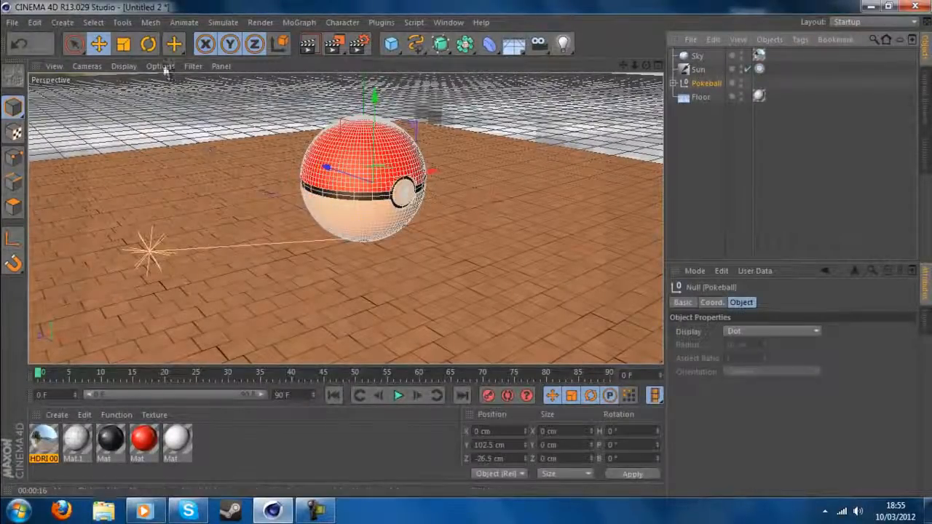
{"action": "left_click", "coordinate": [147, 45]}
{"action": "left_click_drag", "start_coordinate": [358, 165], "coordinate": [325, 185]}
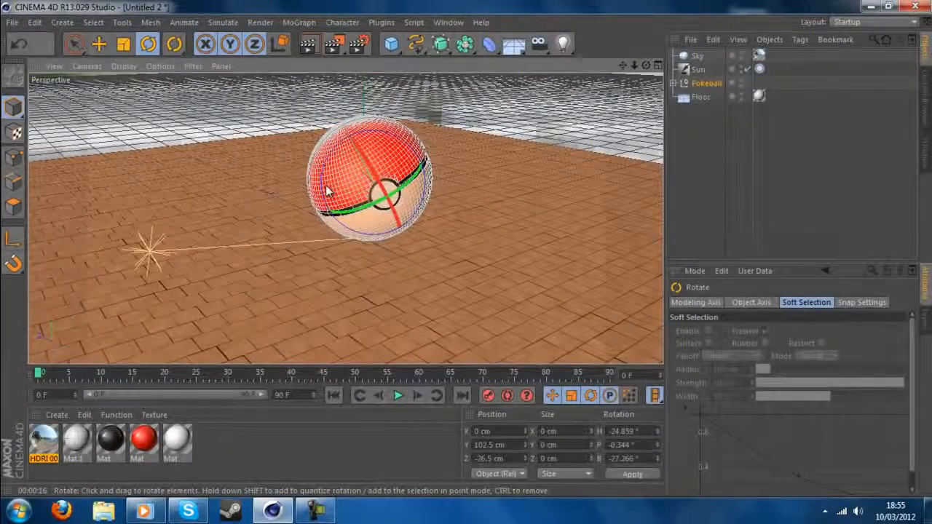
{"action": "key", "text": "ctrl+r"}
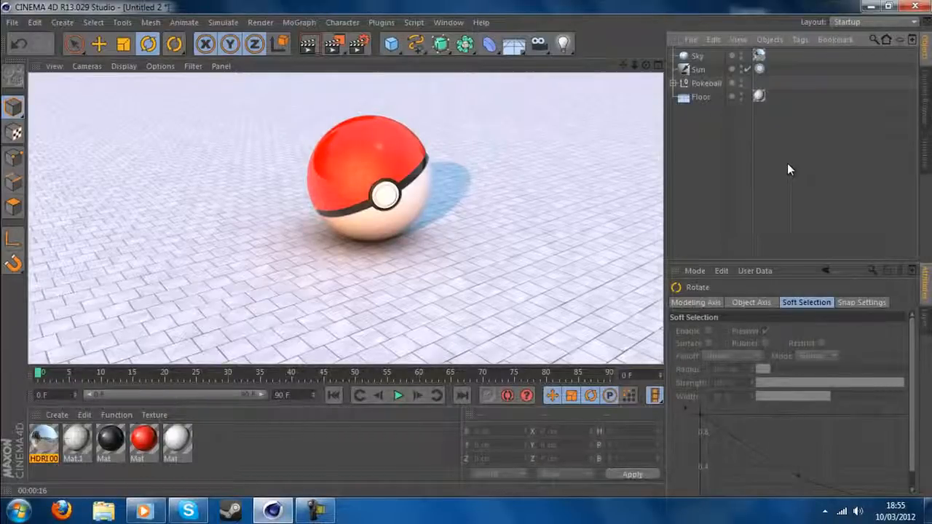
Set the render's Anti-Aliasing to Best with a Min Level of 2x2, and test-render the perspective view
{"action": "left_click", "coordinate": [359, 45]}
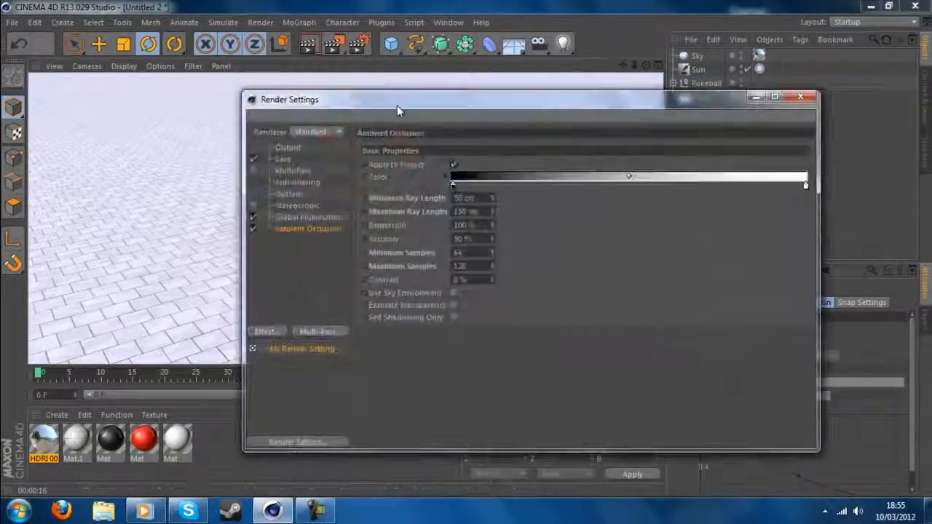
{"action": "left_click_drag", "start_coordinate": [397, 105], "coordinate": [417, 85]}
{"action": "left_click", "coordinate": [317, 161]}
{"action": "left_click", "coordinate": [548, 128]}
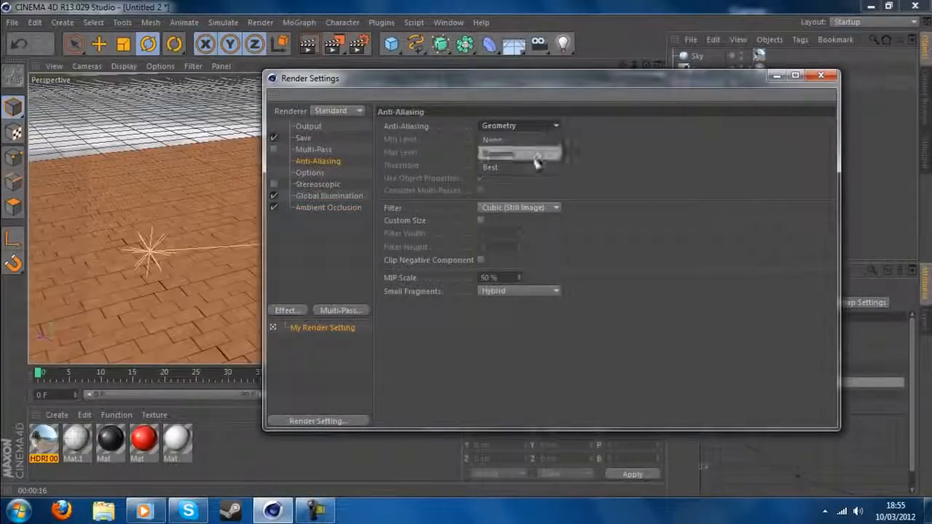
{"action": "left_click", "coordinate": [509, 166]}
{"action": "left_click", "coordinate": [521, 139]}
{"action": "left_click", "coordinate": [520, 166]}
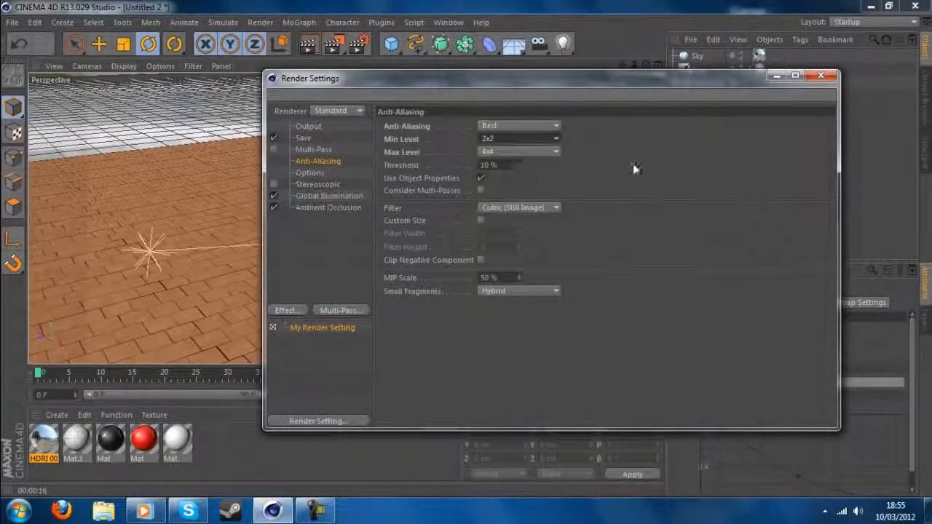
{"action": "left_click", "coordinate": [820, 75]}
{"action": "left_click", "coordinate": [308, 44]}
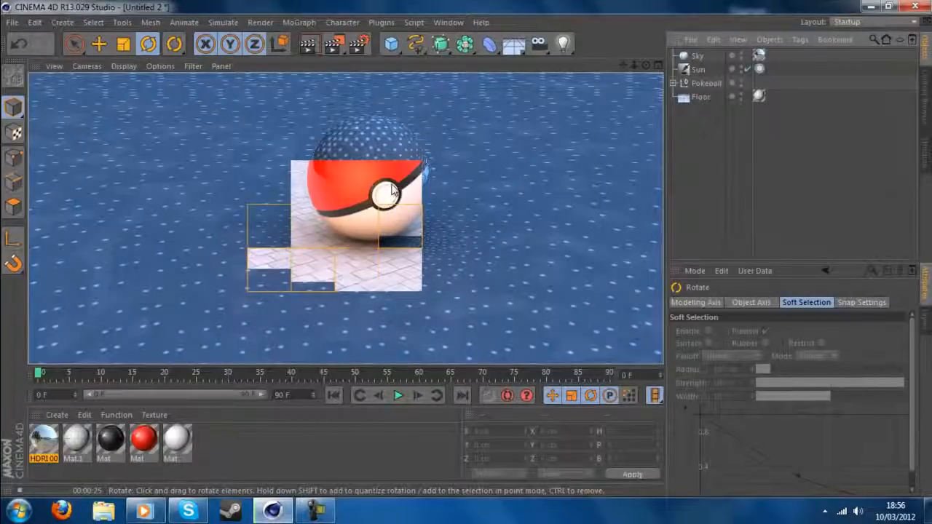
{"action": "left_click", "coordinate": [589, 167]}
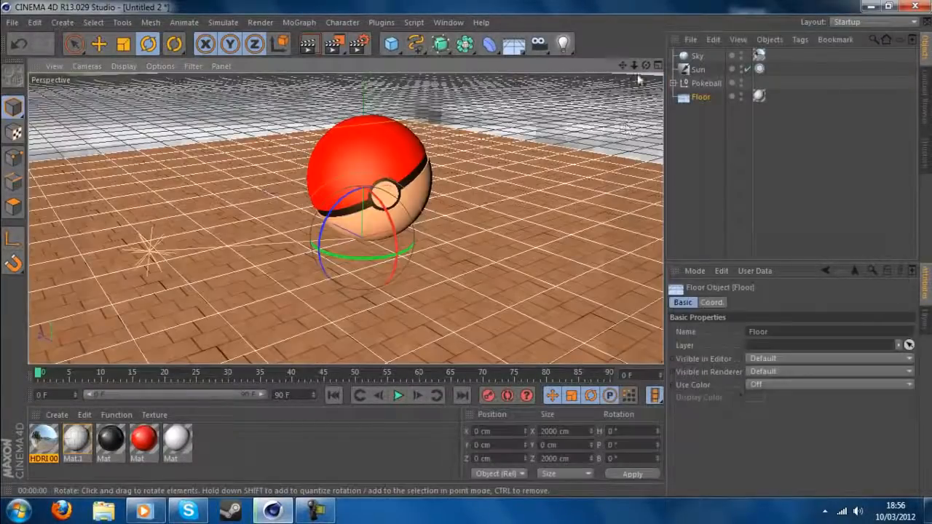
Rotate the Pokeball to a heading of about -68°
{"action": "left_click_drag", "start_coordinate": [635, 66], "coordinate": [380, 260]}
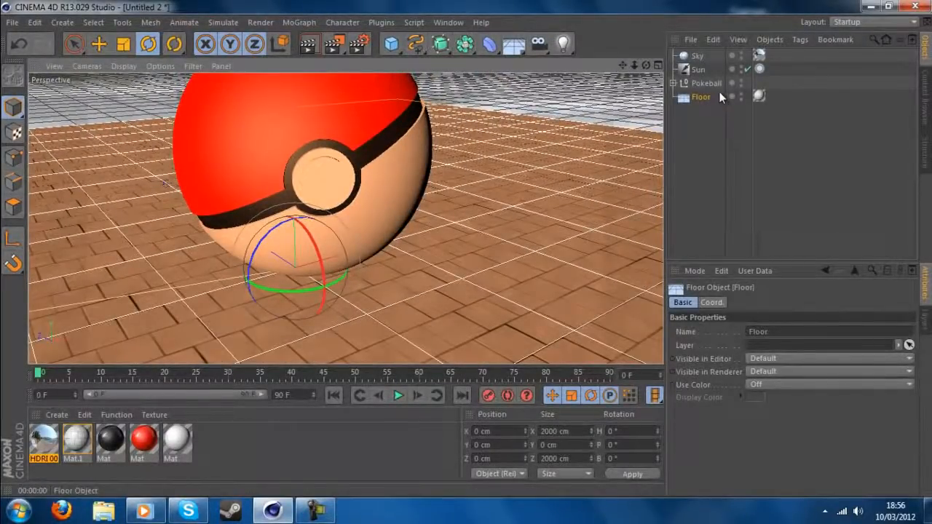
{"action": "left_click", "coordinate": [709, 83]}
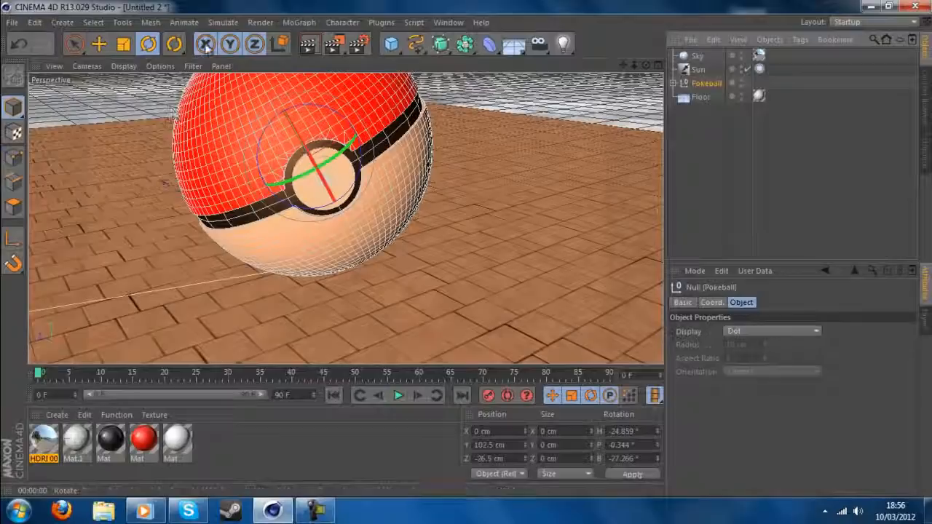
{"action": "left_click_drag", "start_coordinate": [351, 168], "coordinate": [299, 166]}
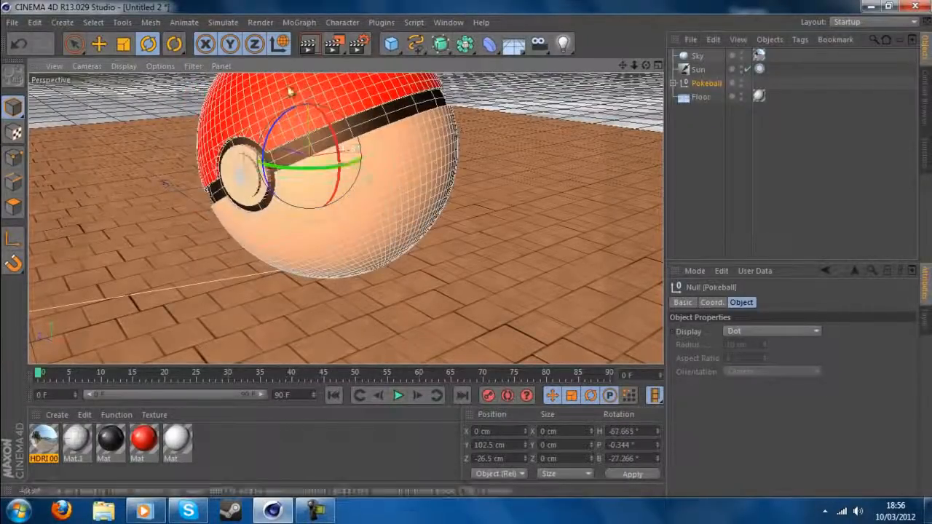
Render only a rectangular region covering the Pokeball's button and part of its white half
{"action": "left_click", "coordinate": [335, 47]}
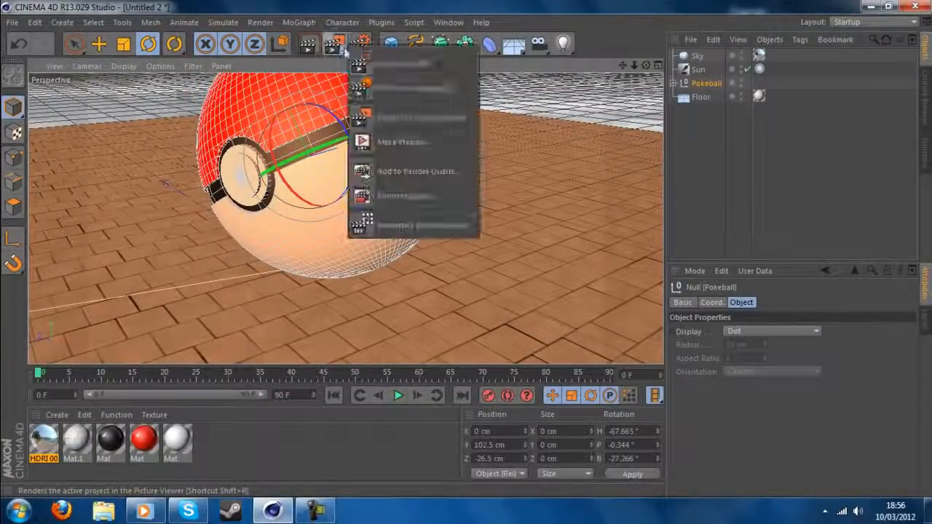
{"action": "left_click", "coordinate": [408, 64]}
{"action": "left_click_drag", "start_coordinate": [225, 122], "coordinate": [381, 236]}
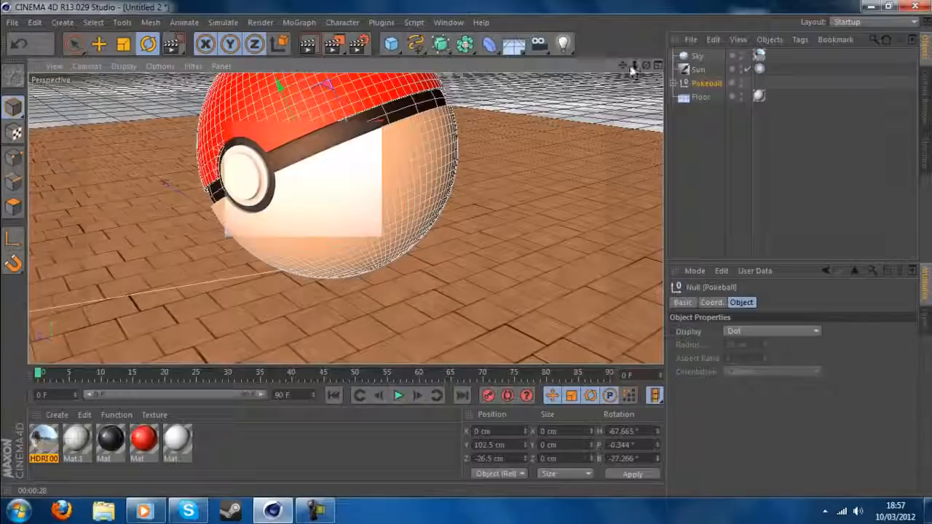
{"action": "left_click_drag", "start_coordinate": [634, 67], "coordinate": [745, 158]}
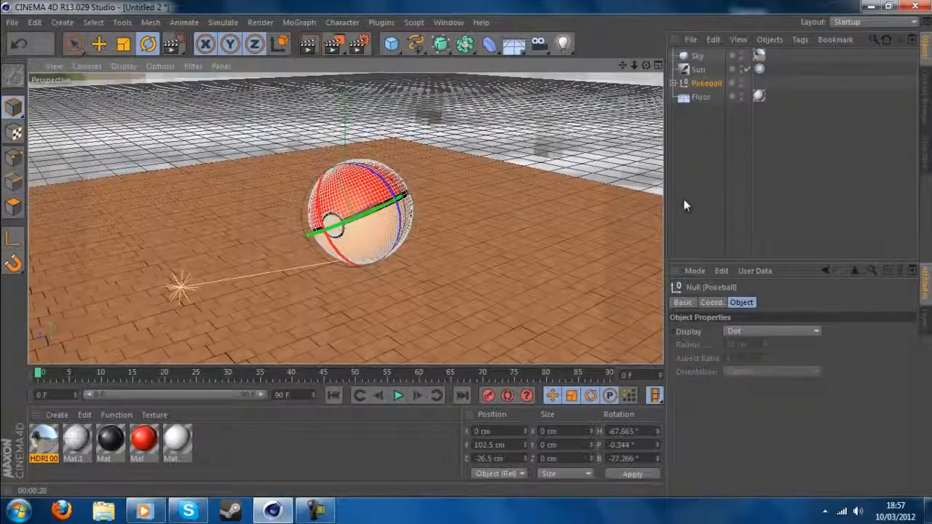